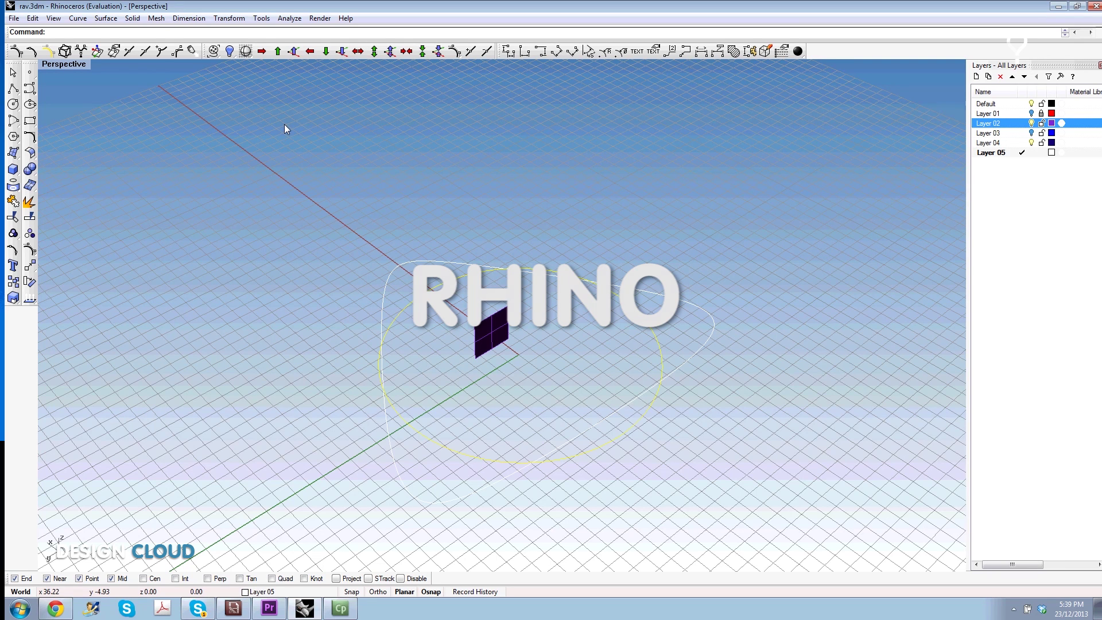
Launch Grasshopper with the sun-path definition, maximize its window and zoom into the canvas.
type("Grass")
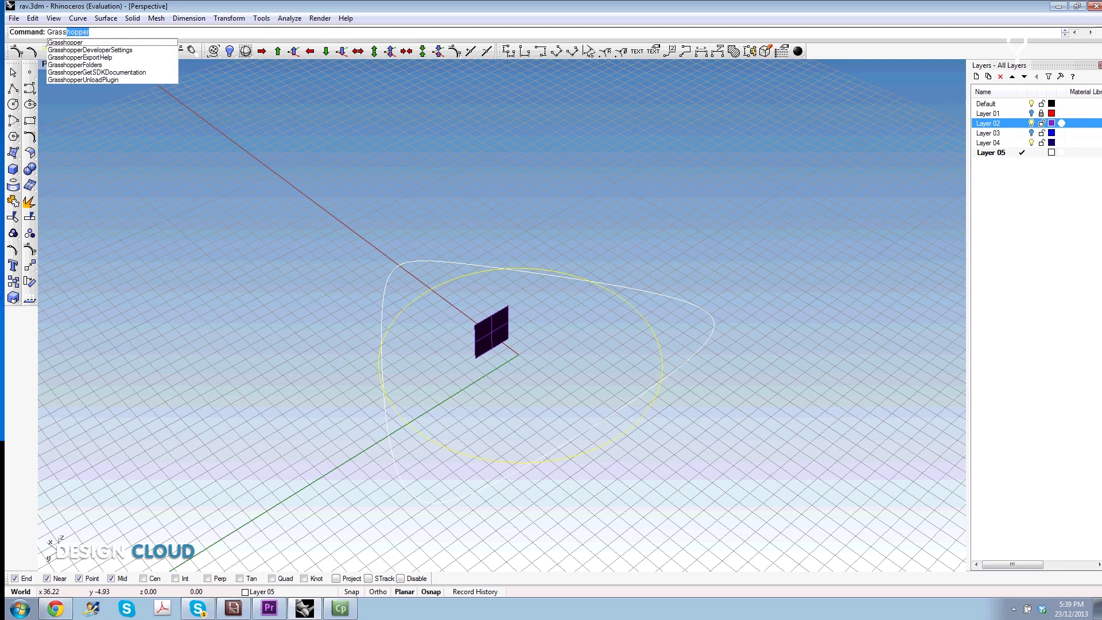
key("Return")
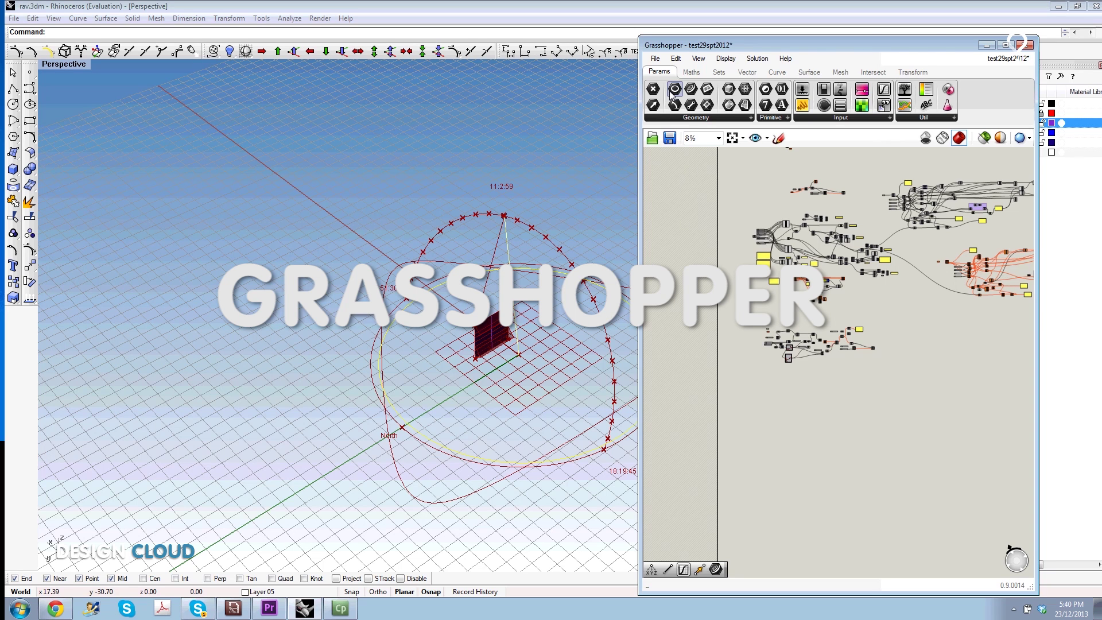
left_click(994, 51)
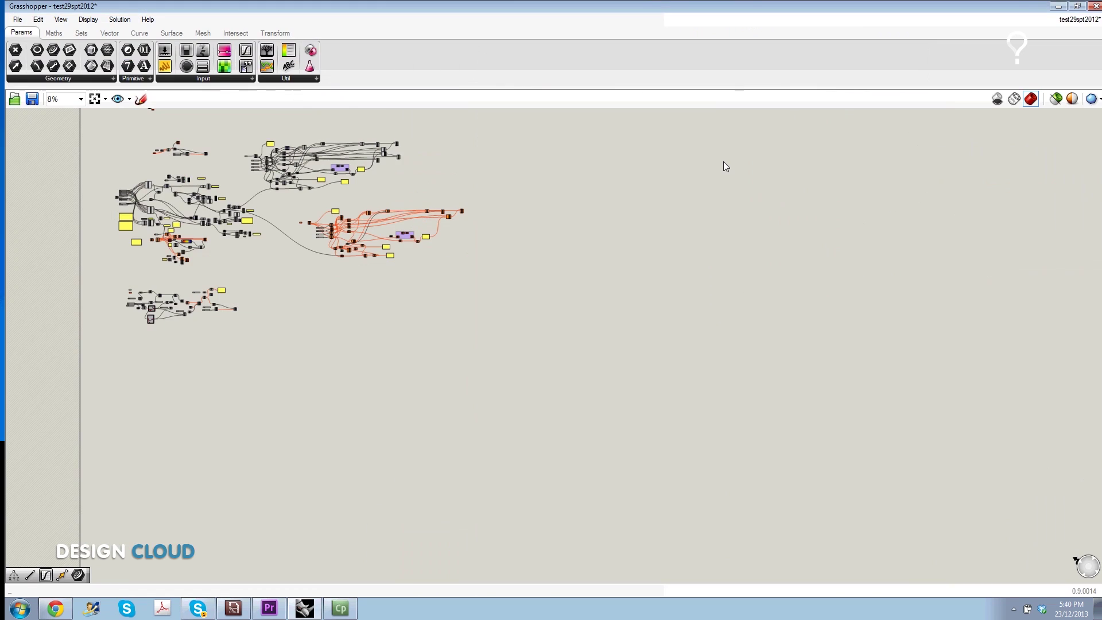
scroll(381, 362, "up", 3)
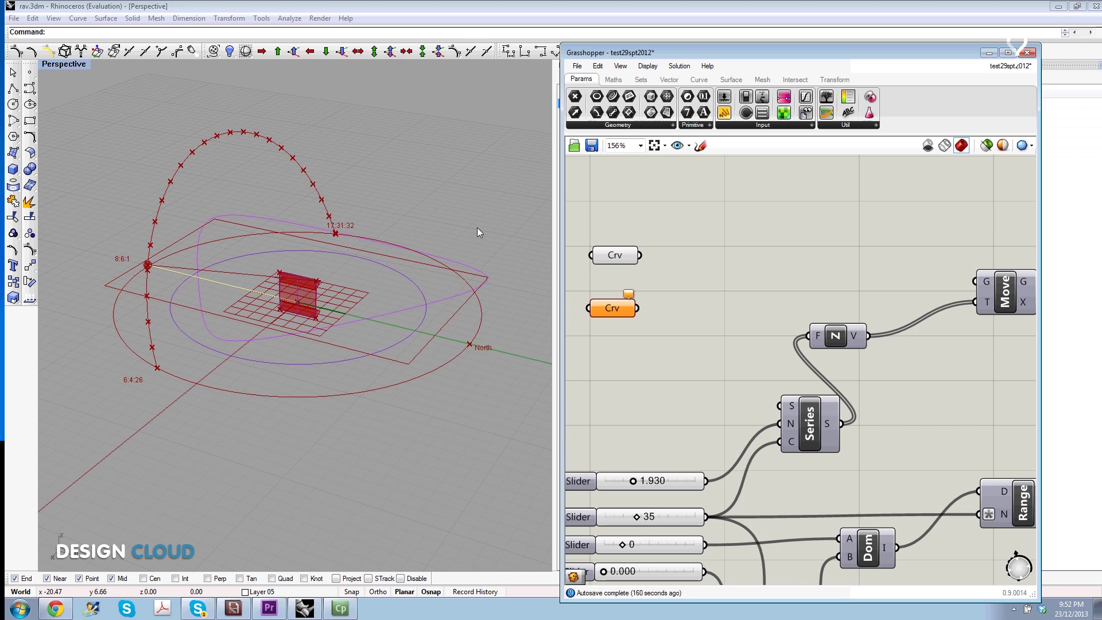
Set the Perspective viewport to the Top view so the sun-path arc and North marker face the viewer.
left_click(63, 63)
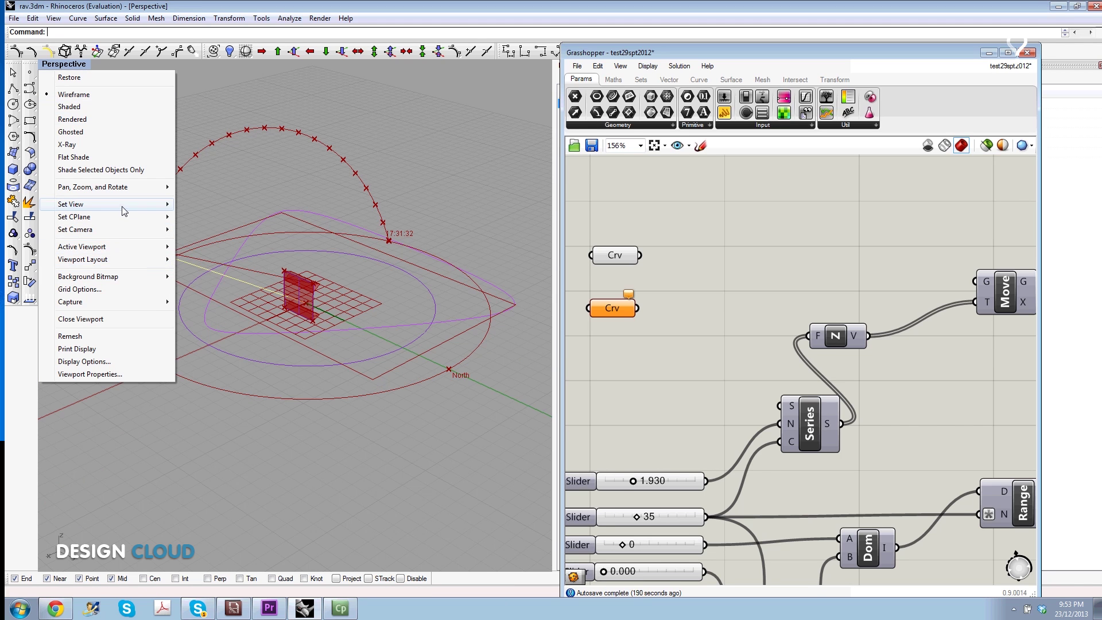
mouse_move(71, 204)
left_click(202, 222)
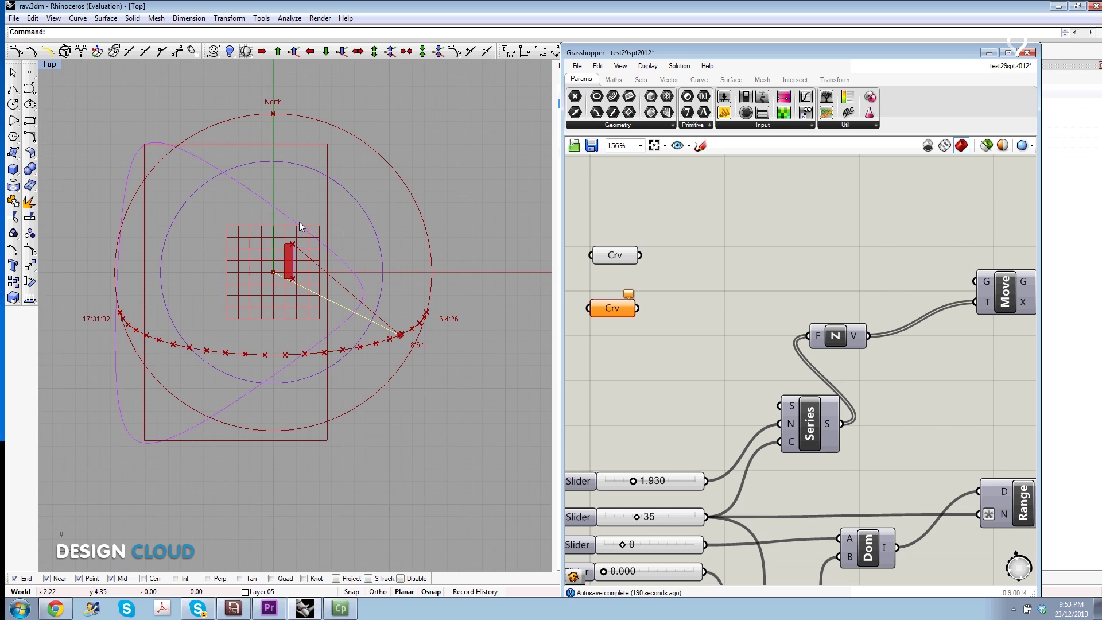
left_click(1027, 52)
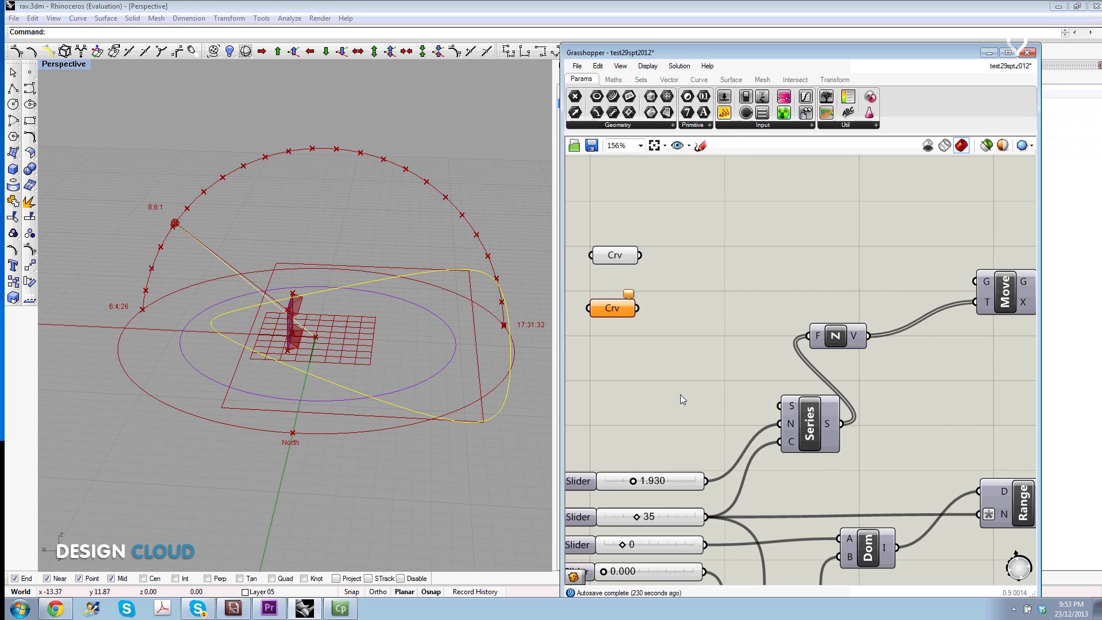
scroll(741, 327, "down", 5)
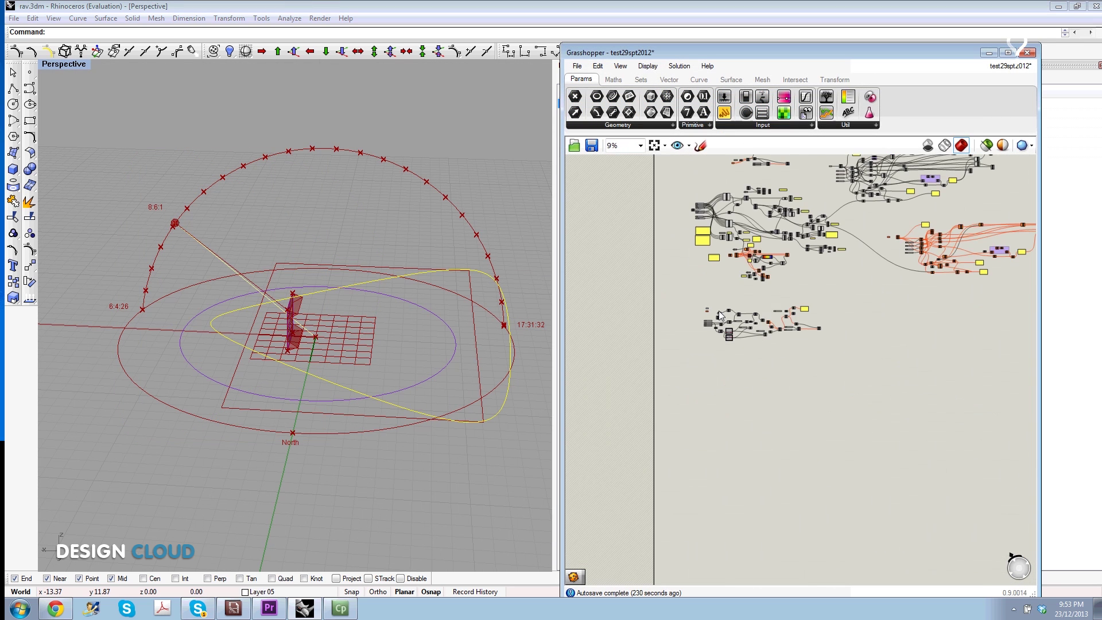
scroll(829, 321, "up", 2)
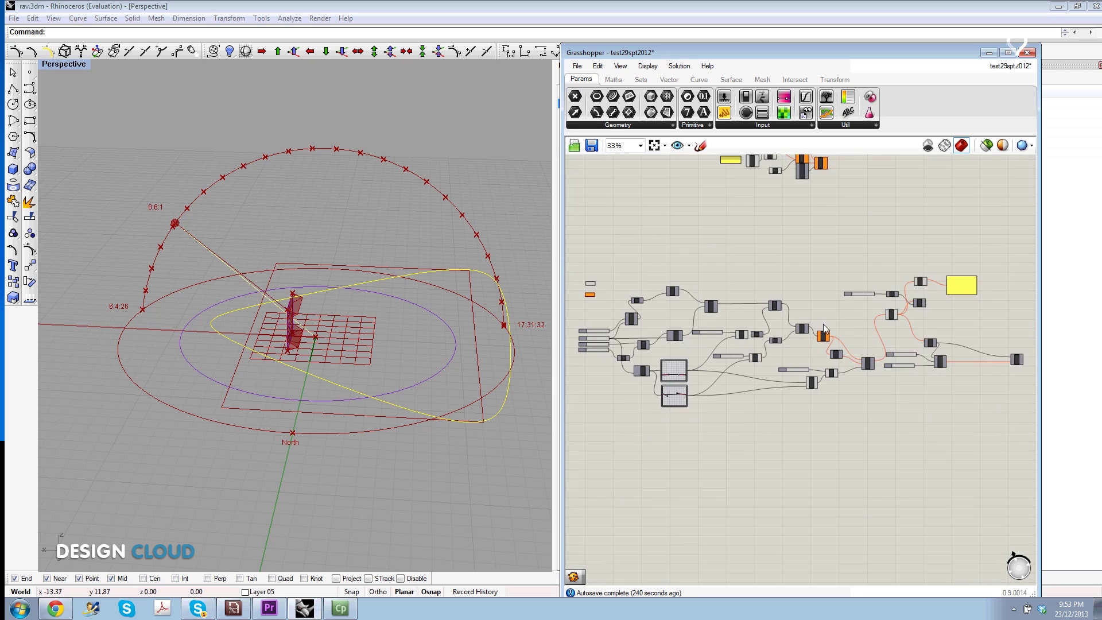
scroll(734, 350, "up", 1)
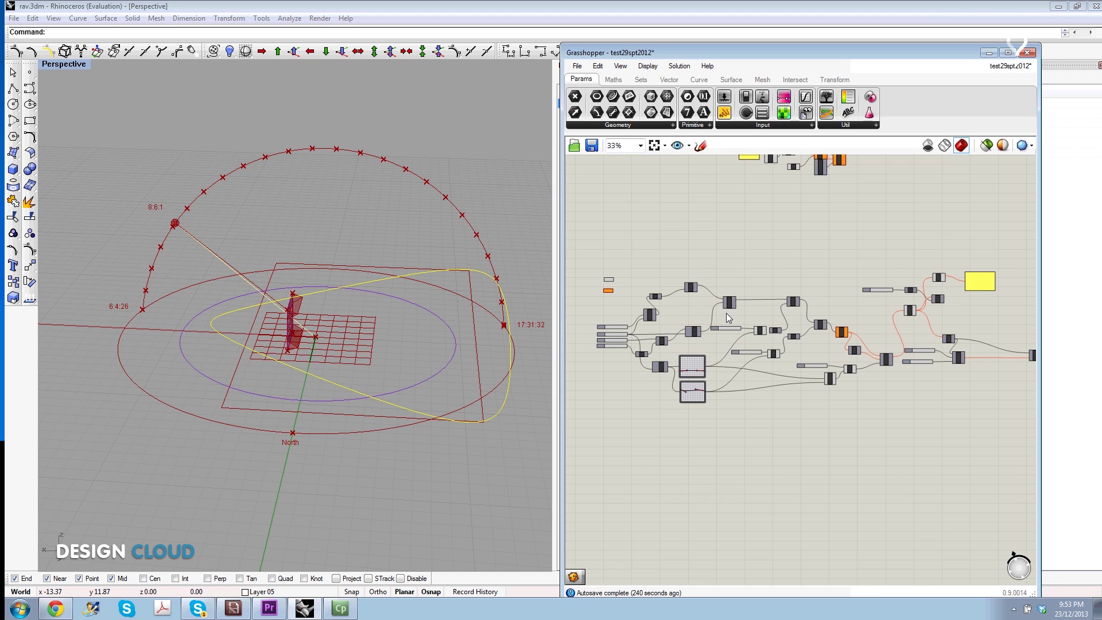
scroll(608, 294, "up", 7)
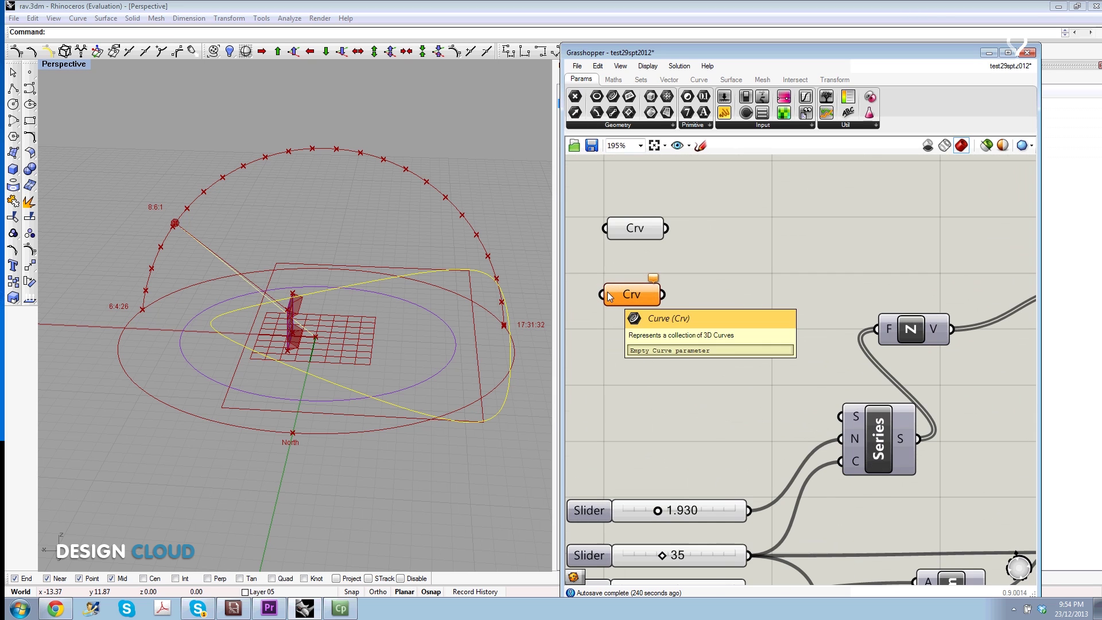
scroll(609, 295, "down", 4)
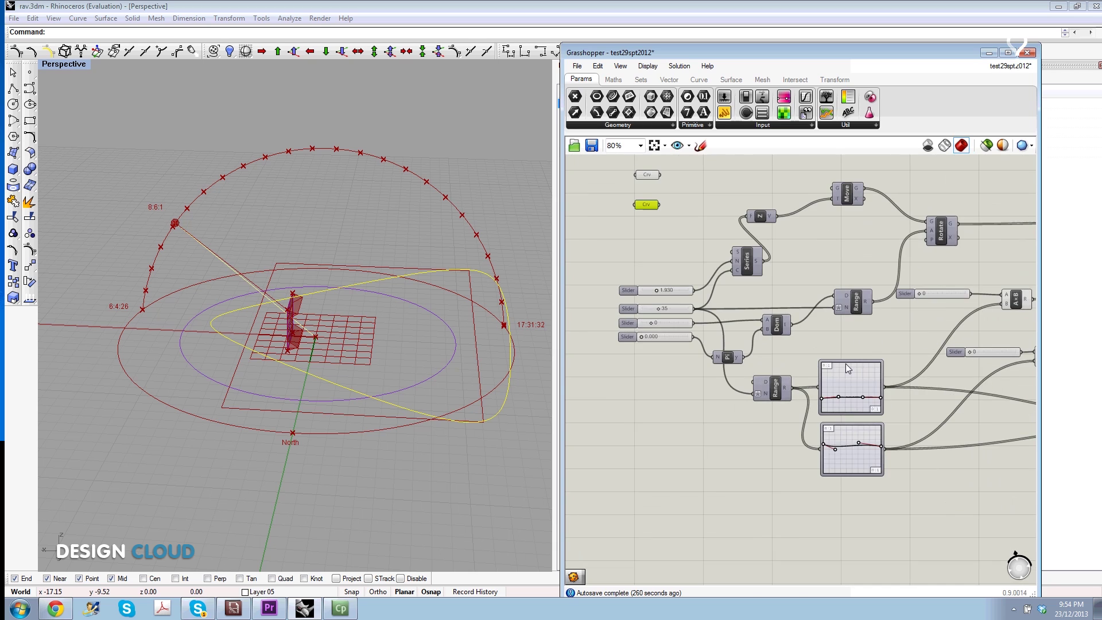
scroll(793, 342, "up", 1)
scroll(804, 342, "down", 3)
scroll(909, 343, "up", 2)
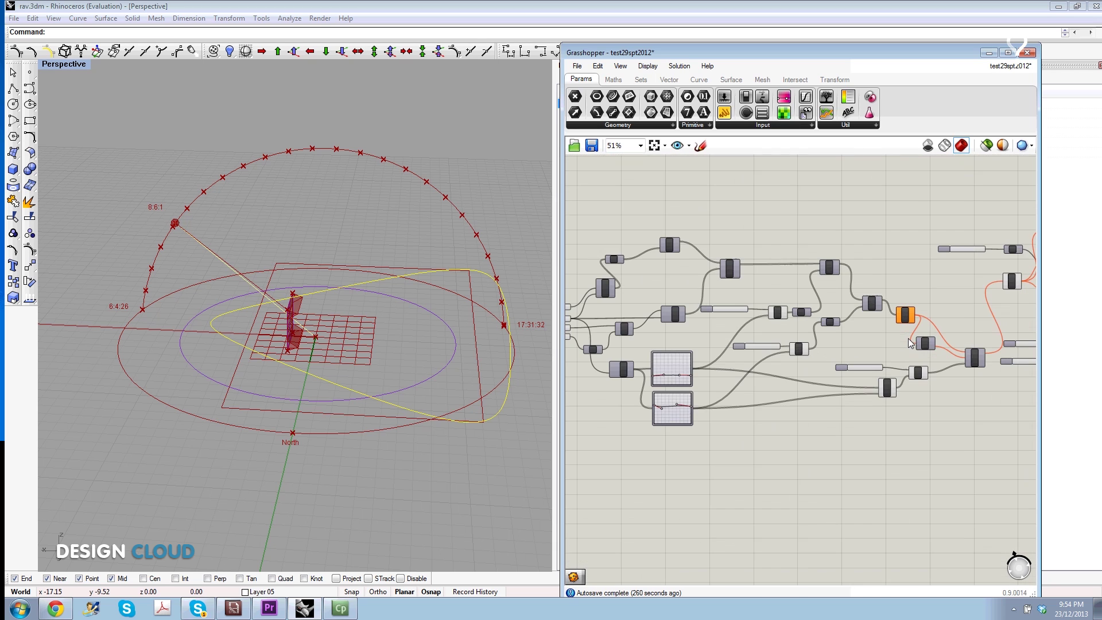
scroll(910, 344, "down", 2)
scroll(758, 321, "up", 3)
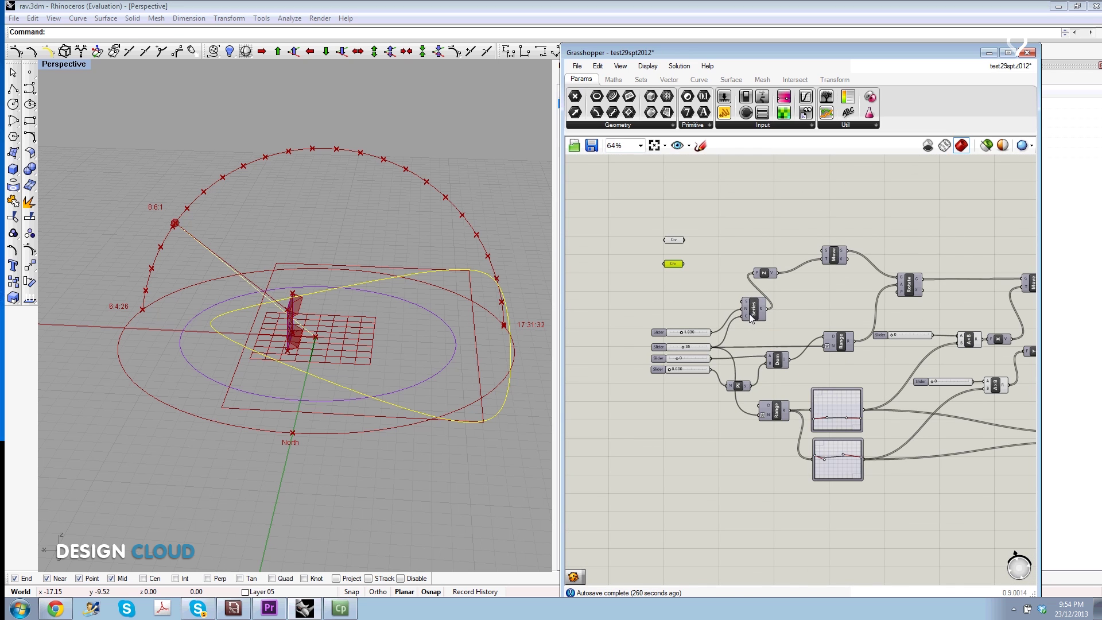
scroll(680, 336, "up", 1)
scroll(692, 326, "up", 2)
scroll(694, 327, "up", 1)
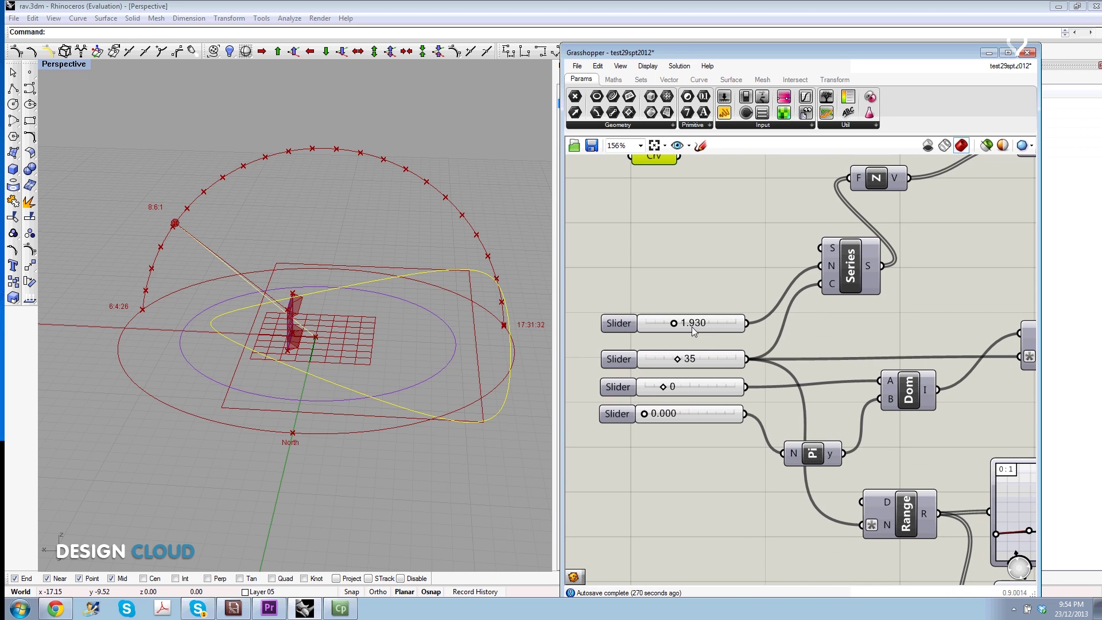
scroll(675, 307, "down", 3)
scroll(658, 178, "up", 2)
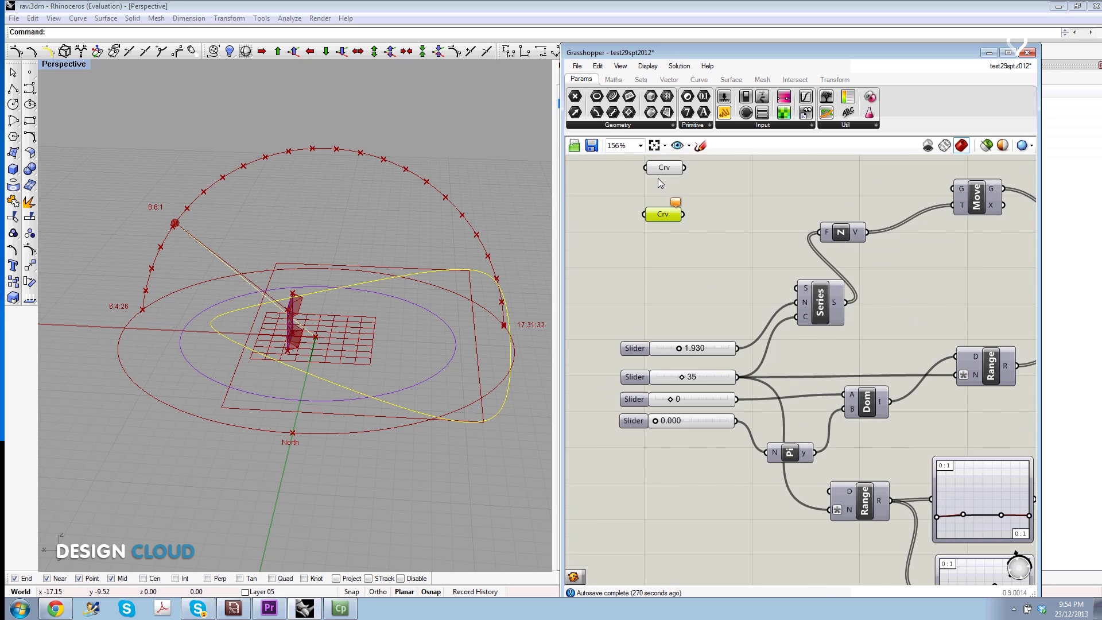
scroll(665, 205, "up", 2)
scroll(674, 260, "down", 3)
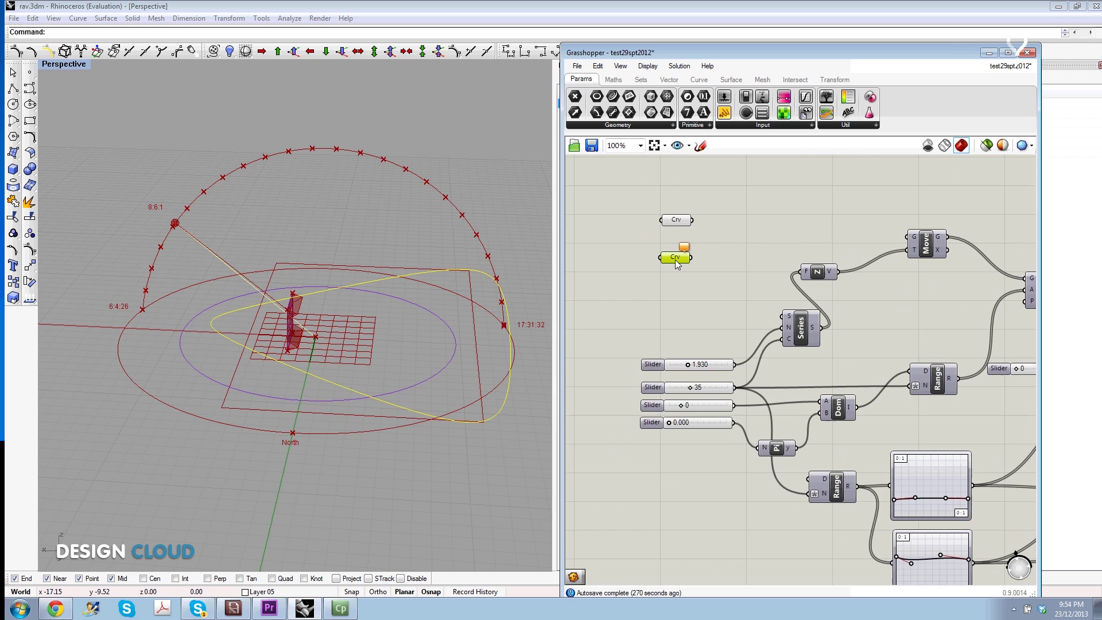
scroll(673, 260, "up", 3)
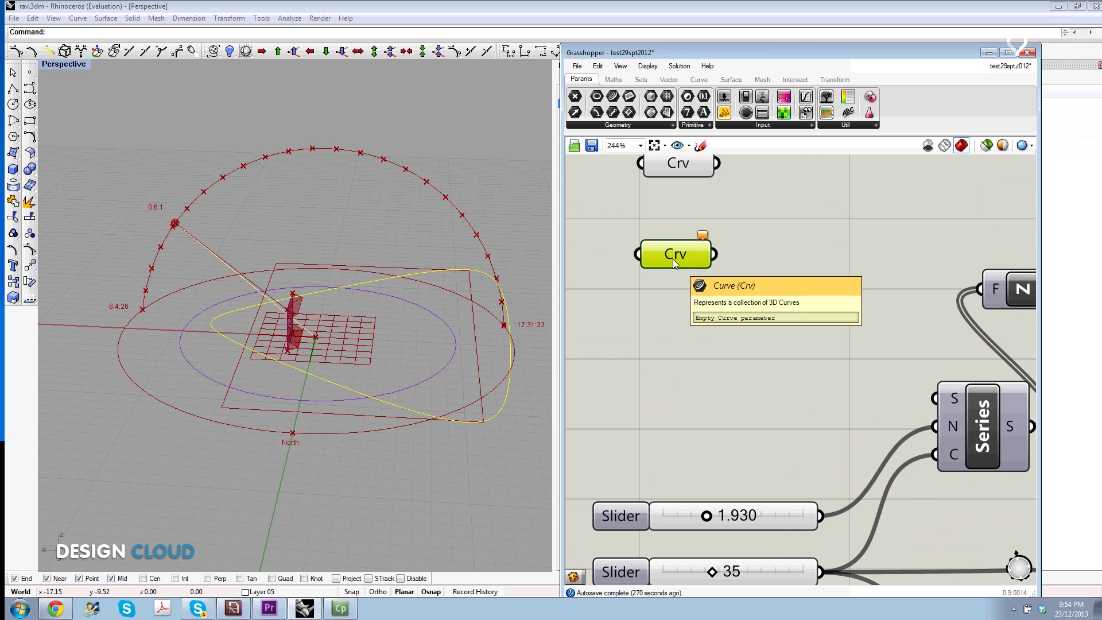
Reference the rounded Rhino plan curve in the lower Crv parameter and wire it toward Move's G input.
left_click(425, 309)
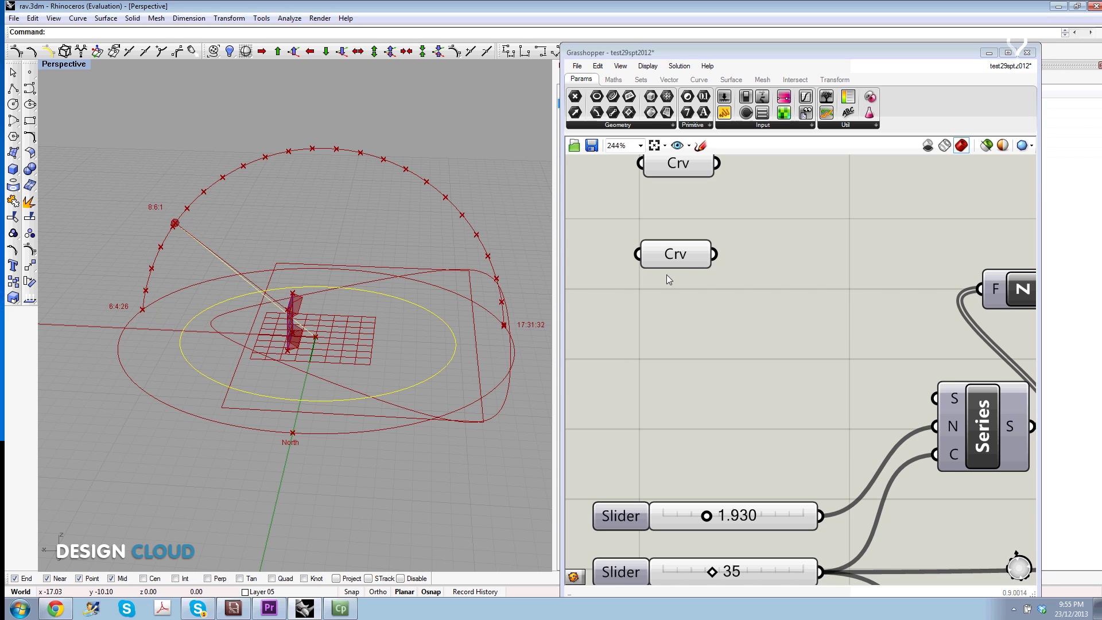
mouse_move(673, 256)
left_mouse_down()
mouse_move(678, 291)
mouse_move(656, 329)
left_mouse_up()
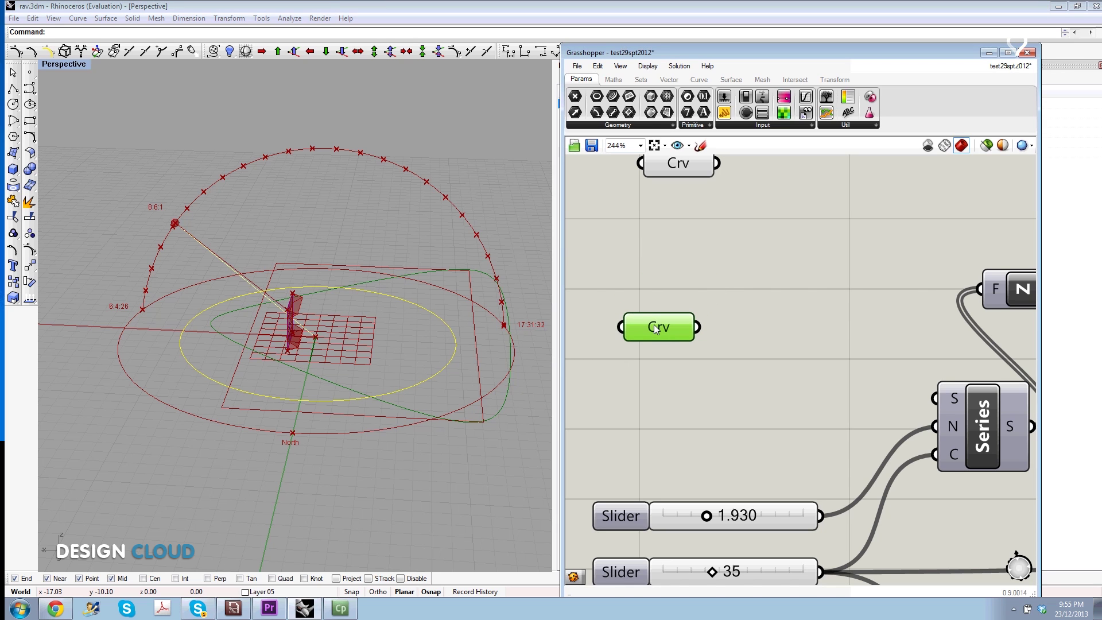
left_click(639, 253)
scroll(649, 239, "down", 5)
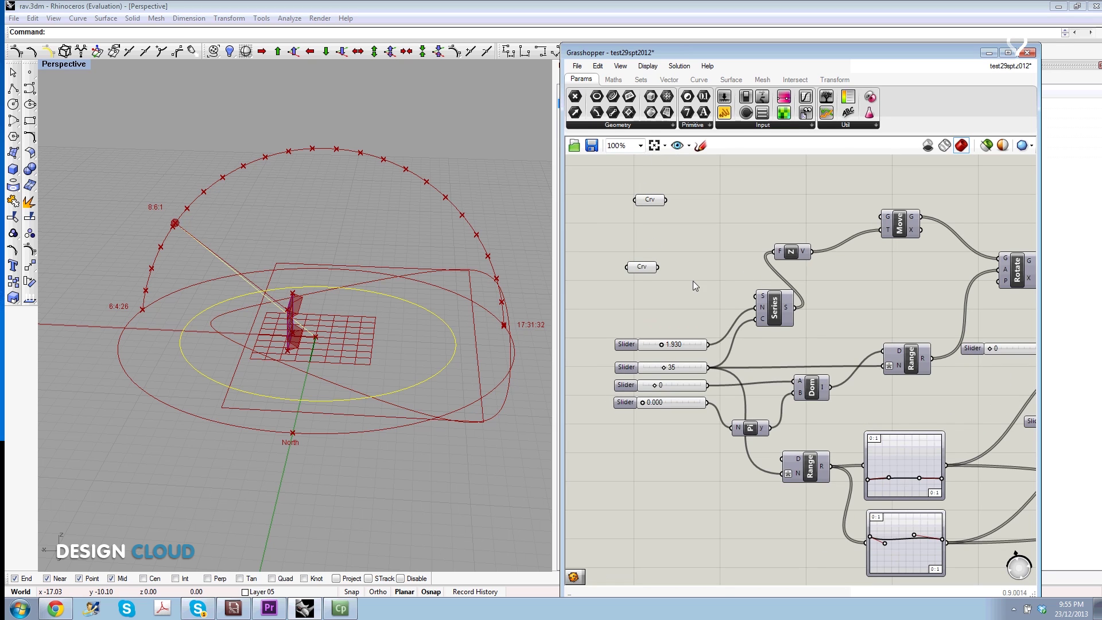
left_click_drag(645, 270, 637, 273)
mouse_move(649, 270)
left_mouse_down()
mouse_move(800, 205)
mouse_move(878, 217)
left_mouse_up()
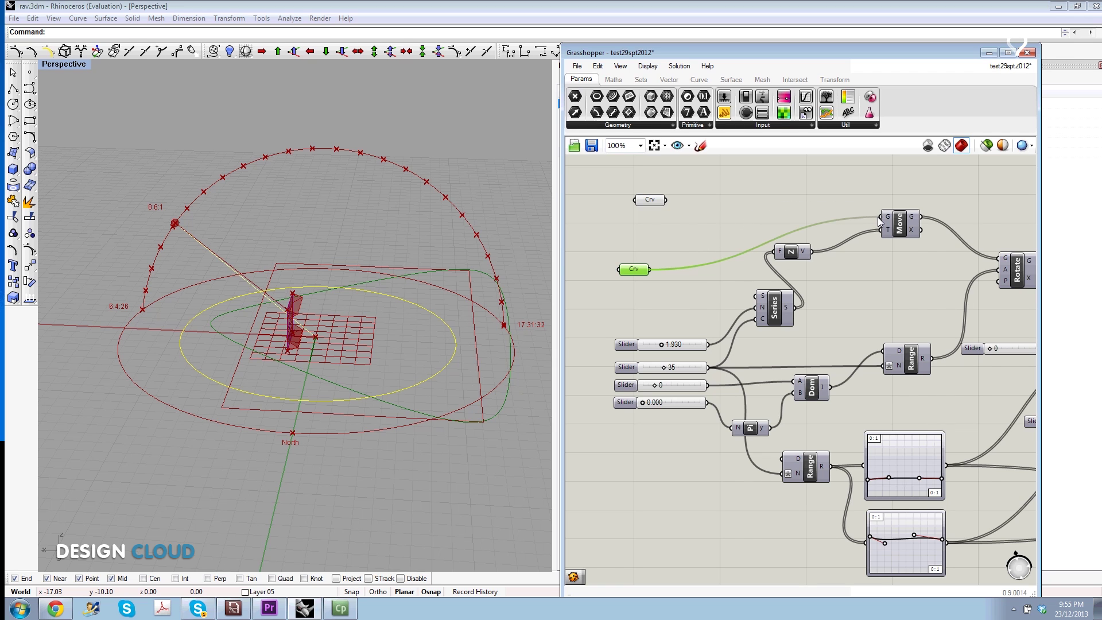
Connect the plan curve into the Move component's geometry input.
left_click(785, 206)
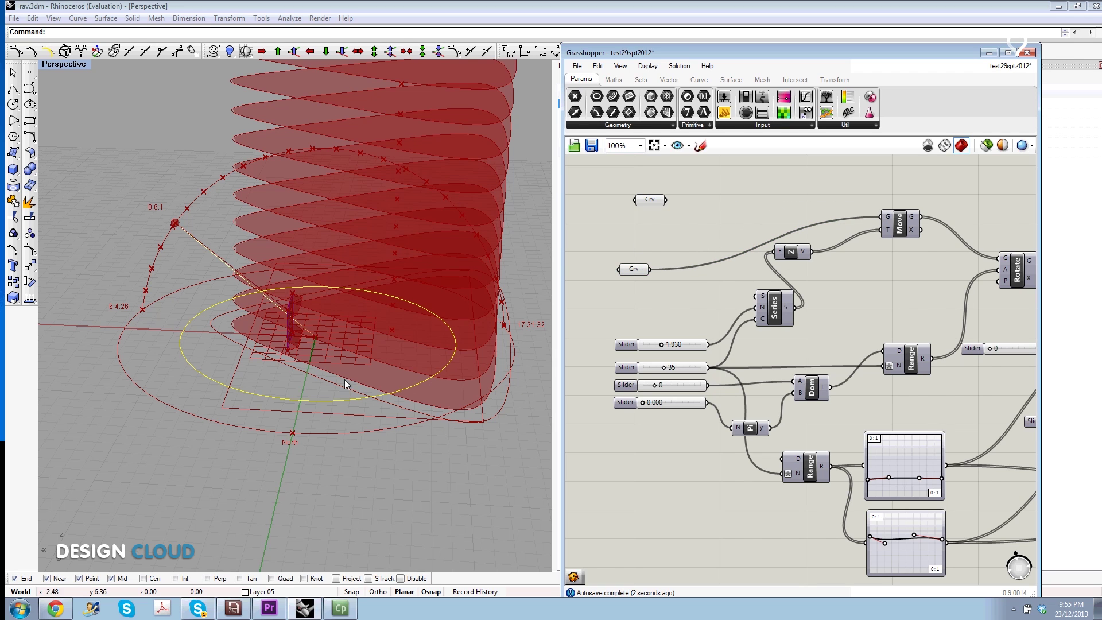
scroll(244, 402, "down", 5)
scroll(244, 402, "down", 2)
Raise the floor count slider from 35 to 61 to stack more red floor plates.
scroll(308, 350, "up", 1)
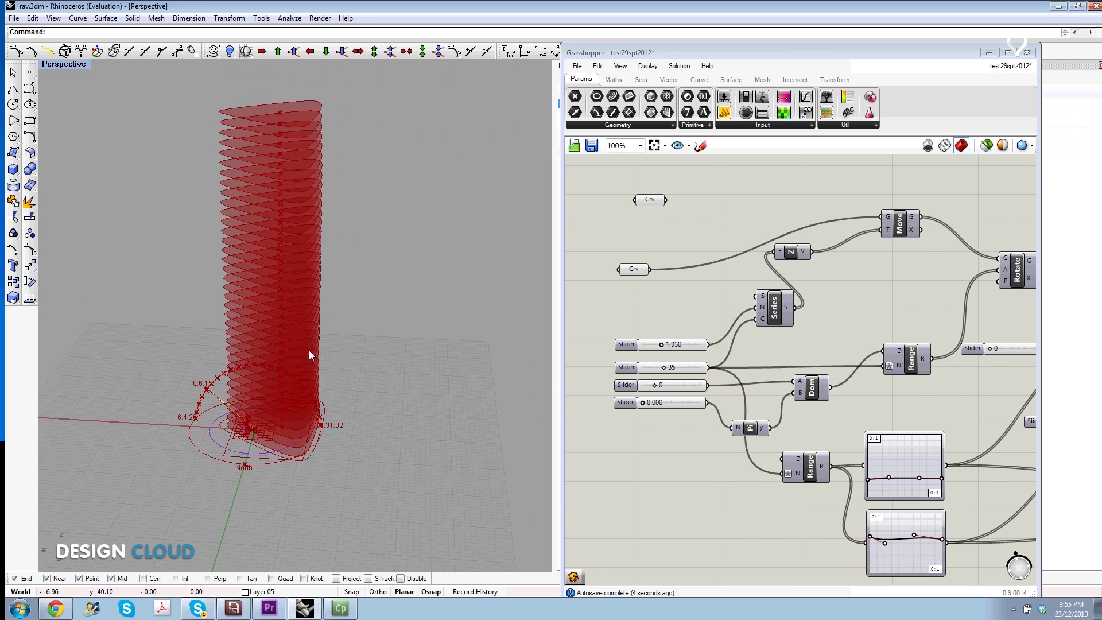
scroll(308, 350, "up", 1)
scroll(311, 347, "up", 1)
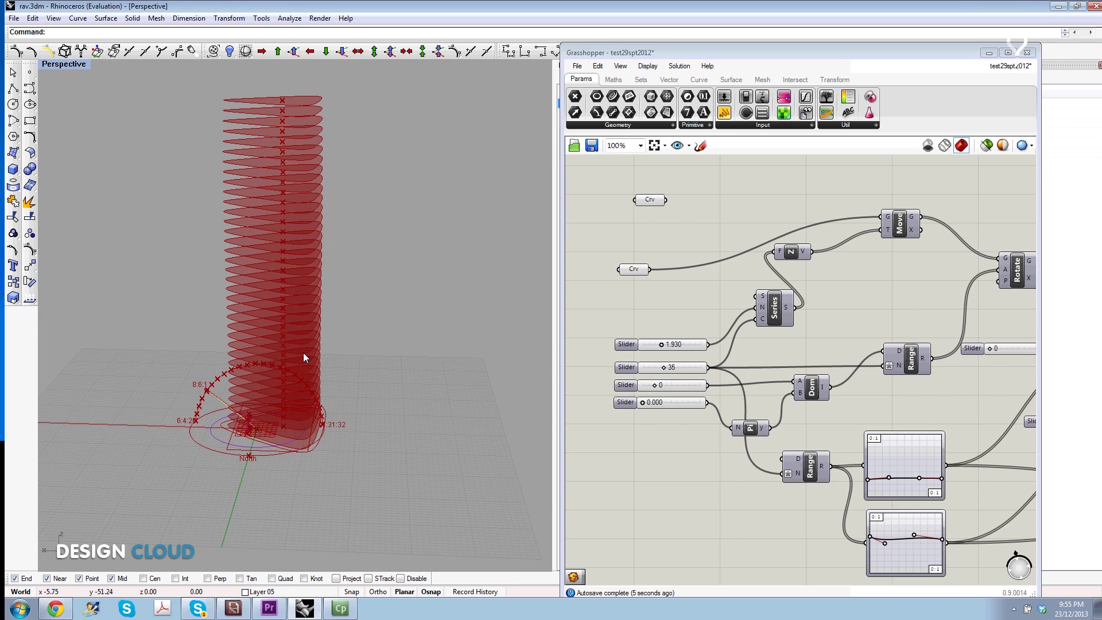
scroll(303, 352, "up", 1)
scroll(304, 354, "down", 1)
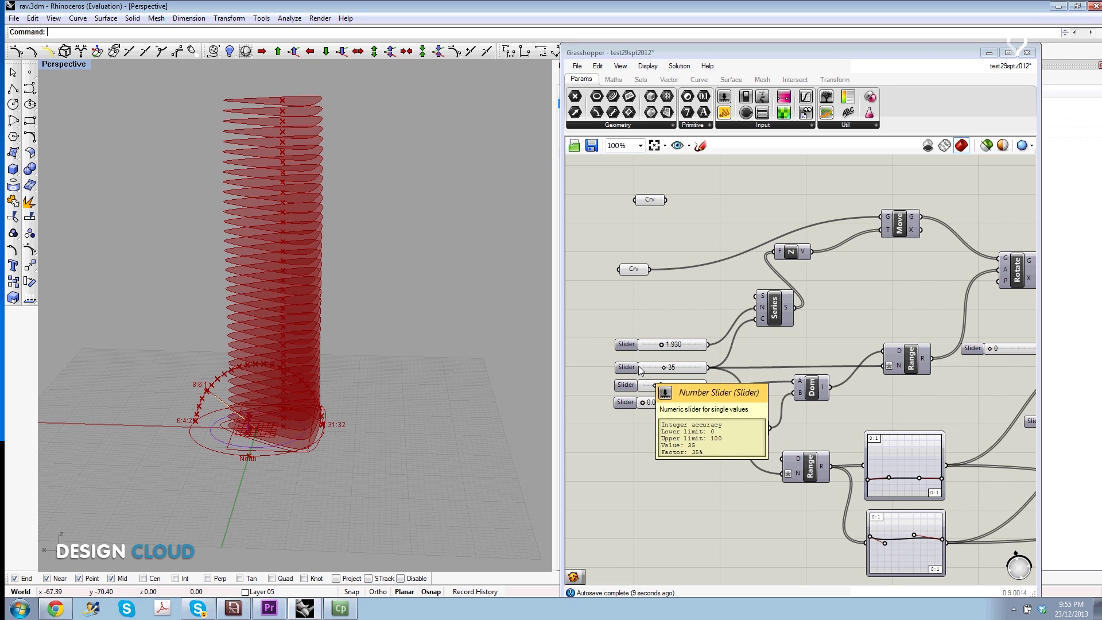
scroll(660, 370, "up", 3)
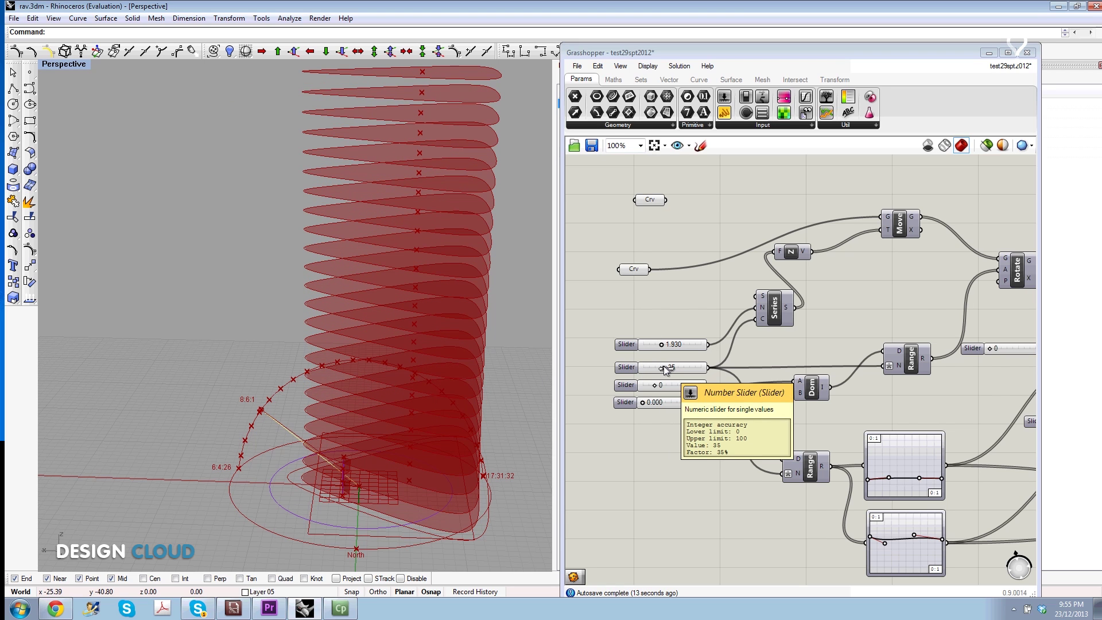
mouse_move(664, 366)
left_mouse_down()
mouse_move(650, 369)
mouse_move(680, 365)
left_mouse_up()
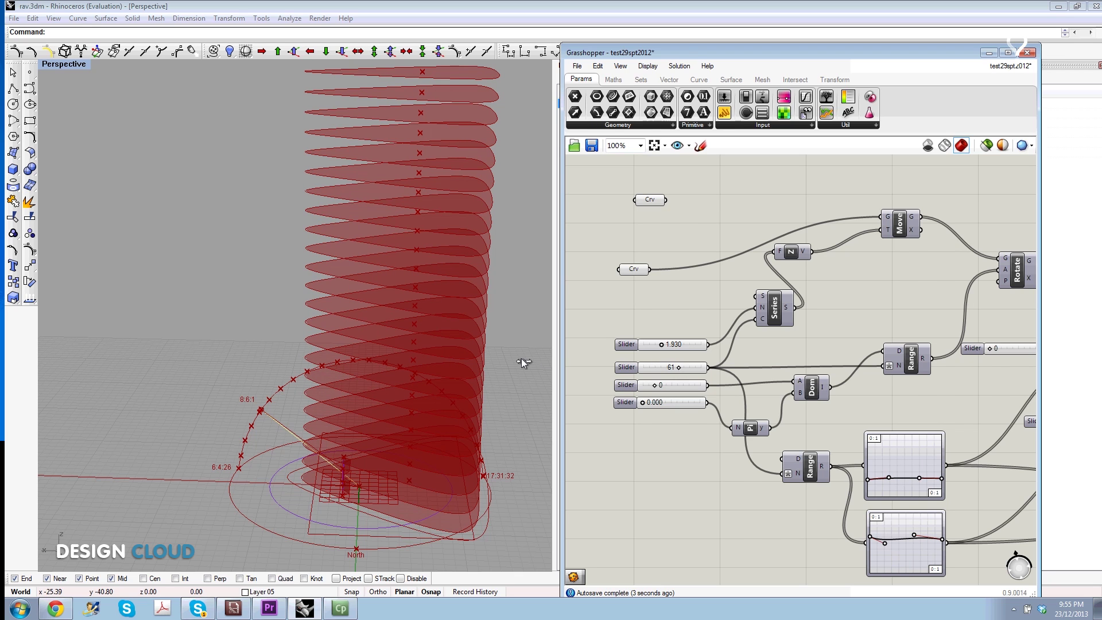
scroll(450, 388, "down", 5)
scroll(866, 260, "down", 2)
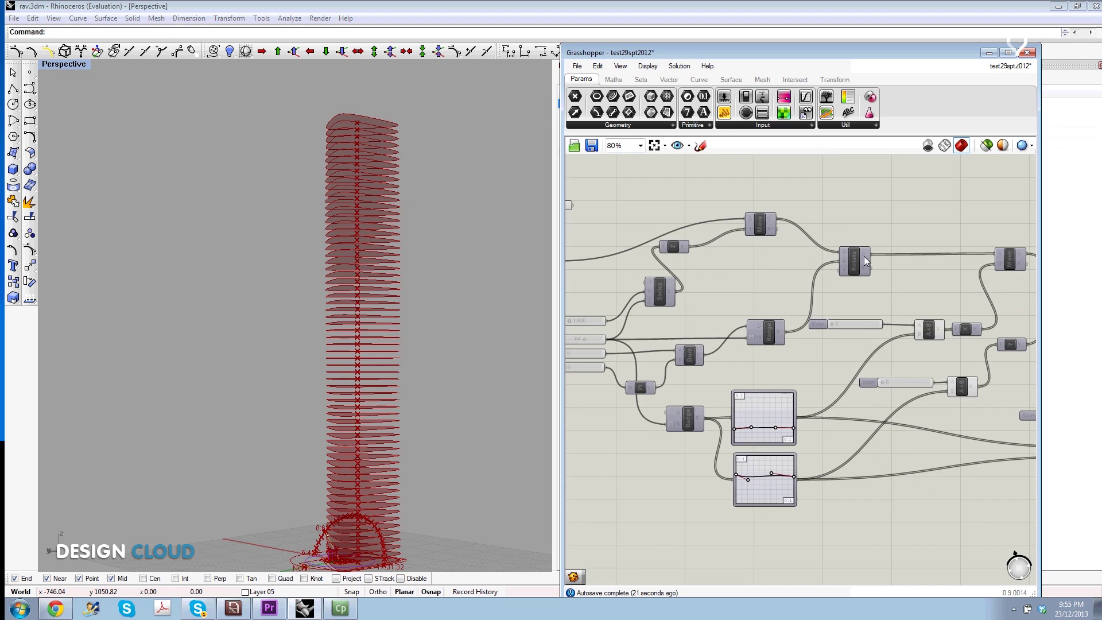
scroll(864, 257, "up", 3)
scroll(860, 260, "up", 2)
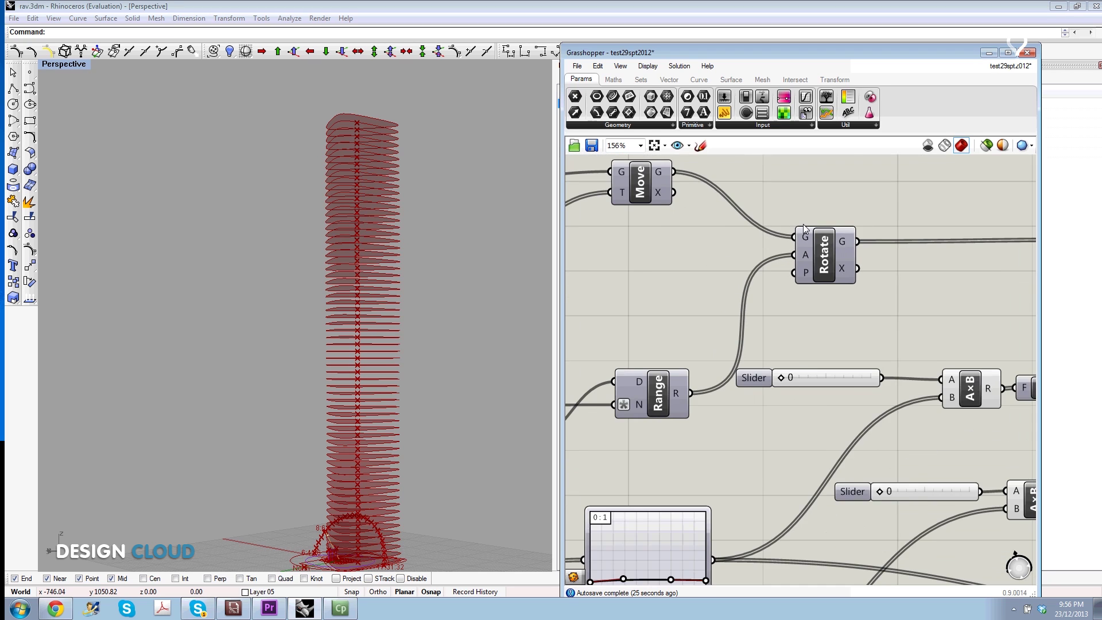
scroll(804, 227, "down", 4)
scroll(804, 236, "down", 3)
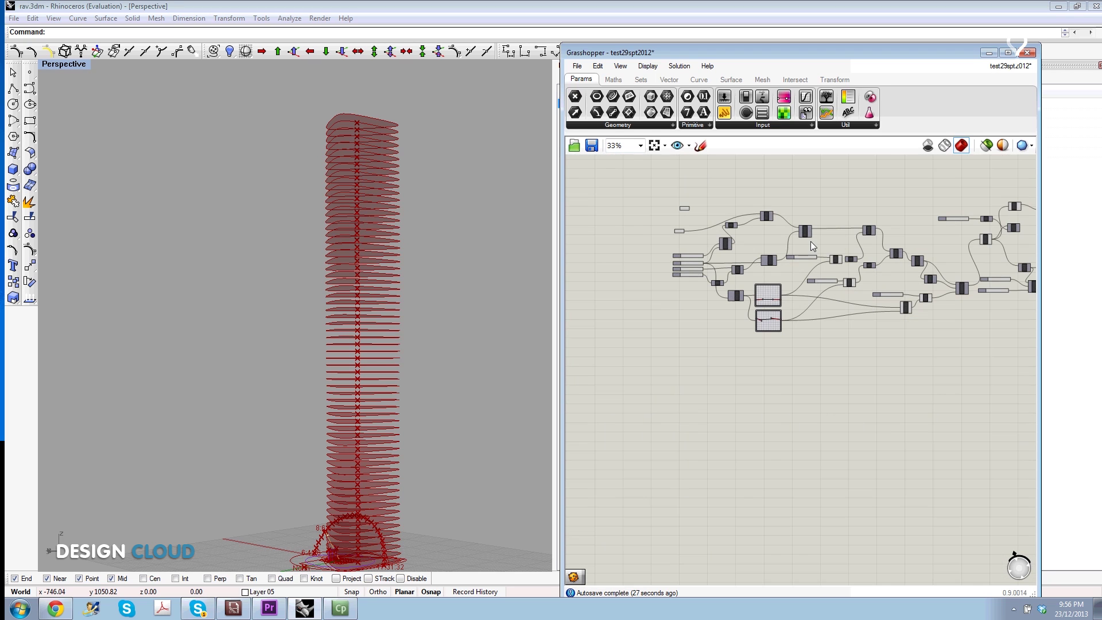
scroll(758, 299, "up", 3)
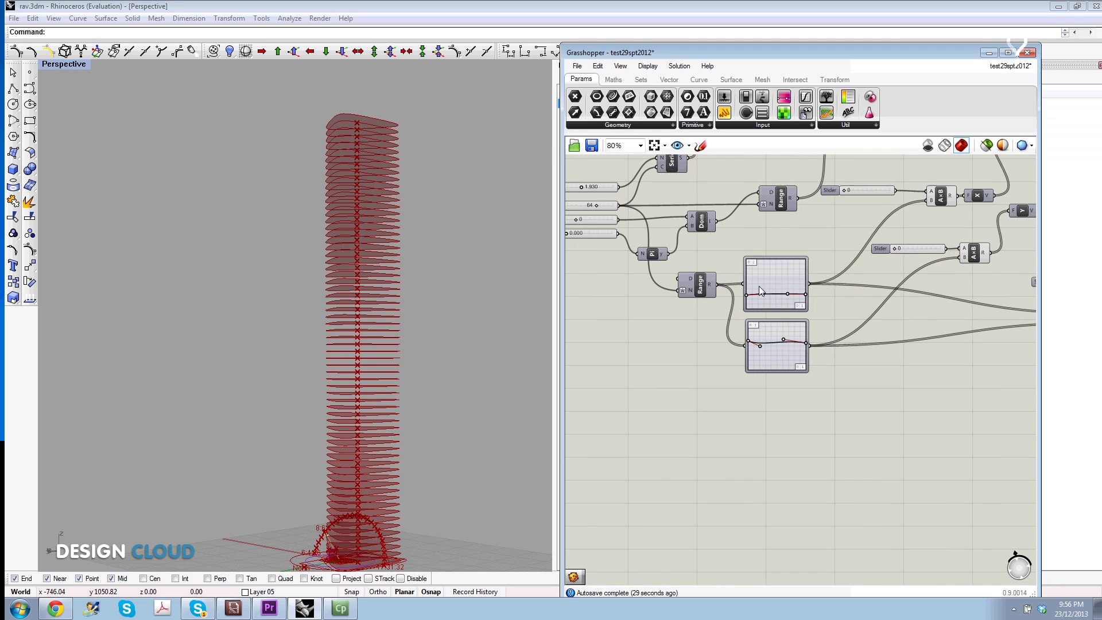
scroll(759, 286, "down", 3)
scroll(916, 270, "up", 2)
scroll(914, 269, "up", 2)
scroll(907, 278, "up", 1)
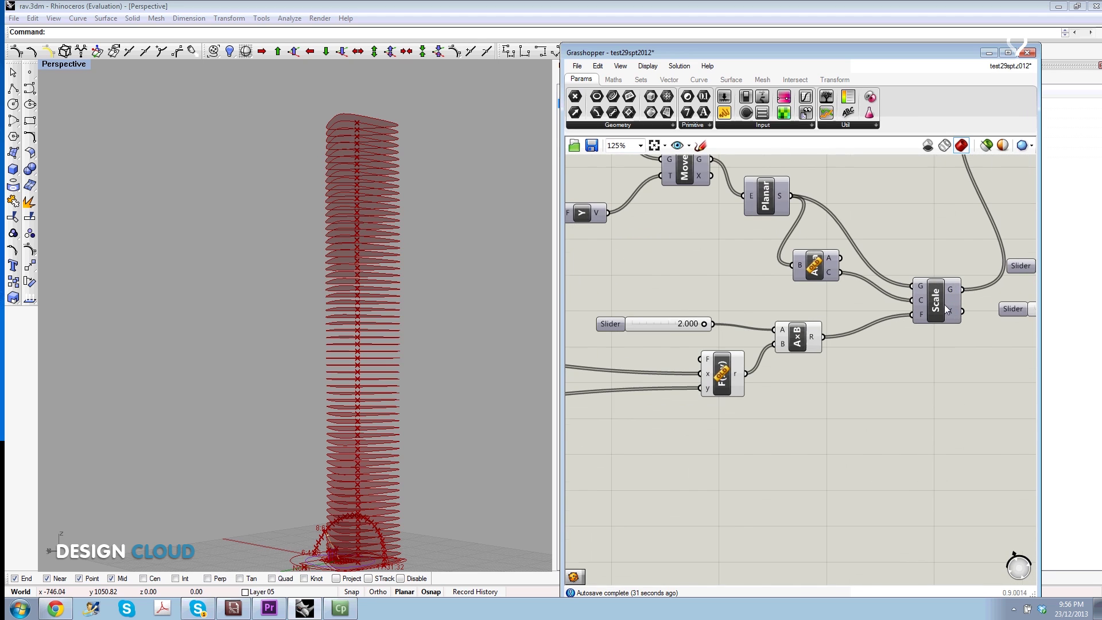
scroll(945, 304, "up", 1)
scroll(944, 304, "up", 1)
scroll(944, 302, "down", 3)
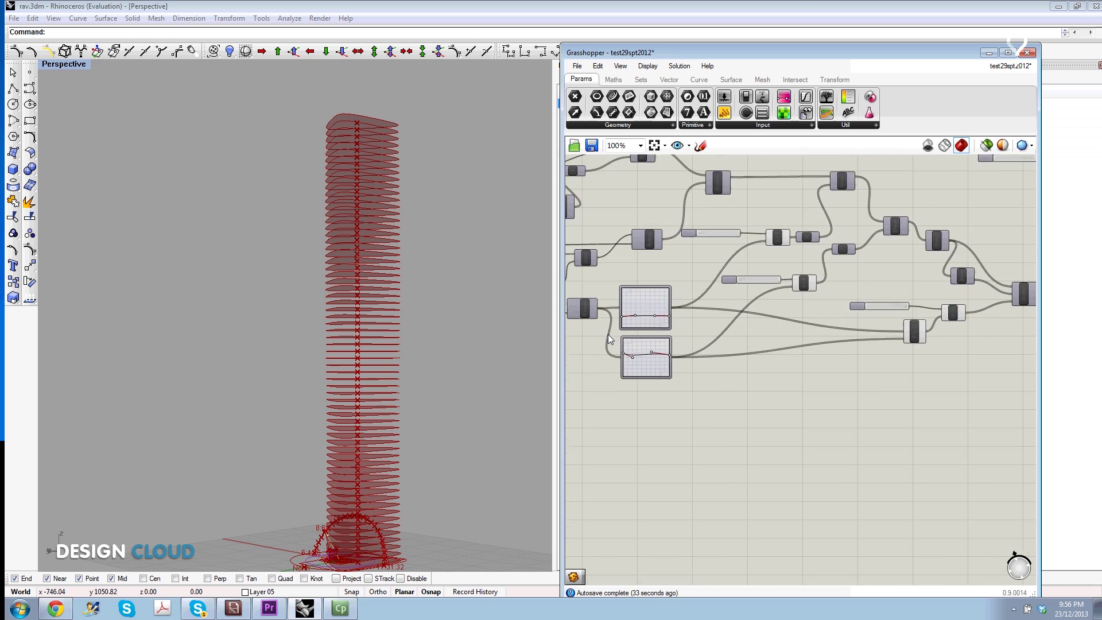
scroll(614, 332, "up", 4)
scroll(664, 305, "down", 1)
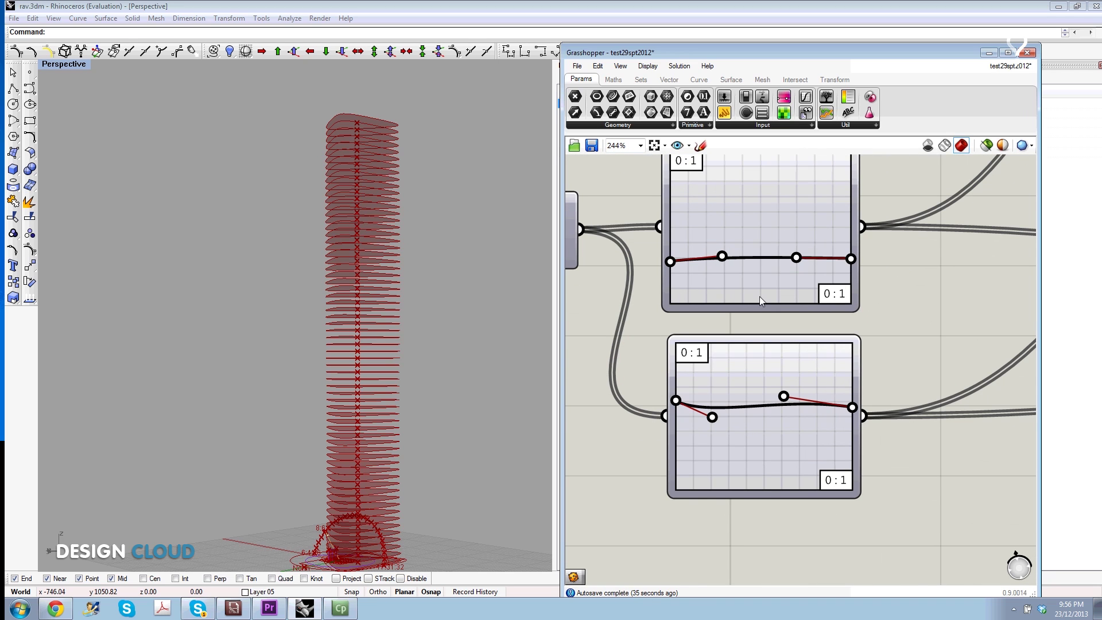
scroll(796, 298, "down", 3)
scroll(796, 298, "down", 3)
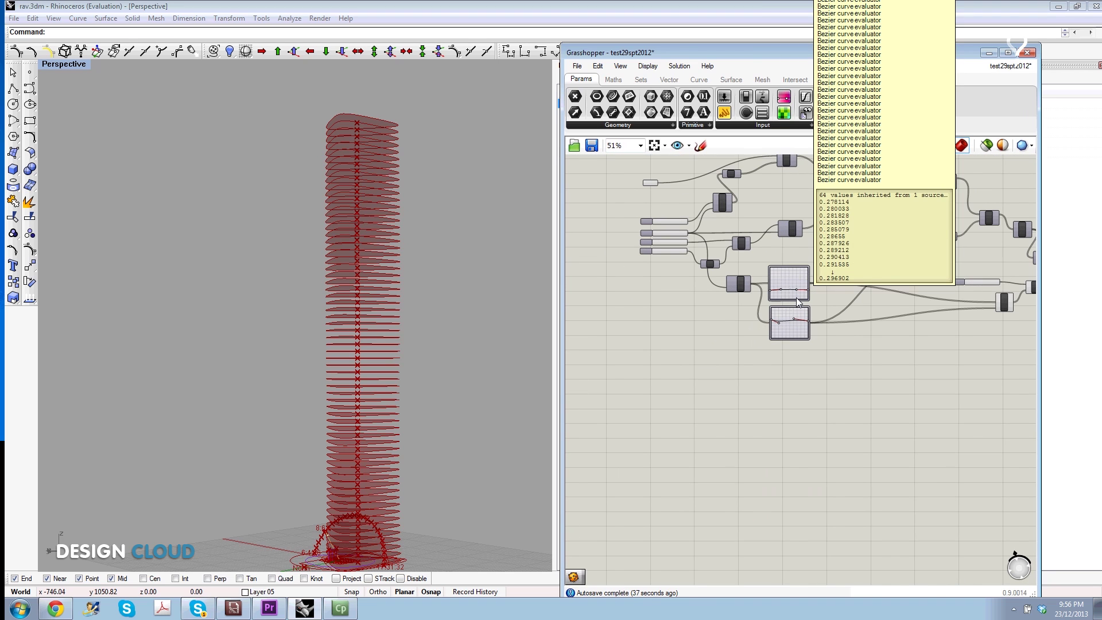
Cut the tower from 64 down to 43 floor slices.
scroll(653, 193, "up", 3)
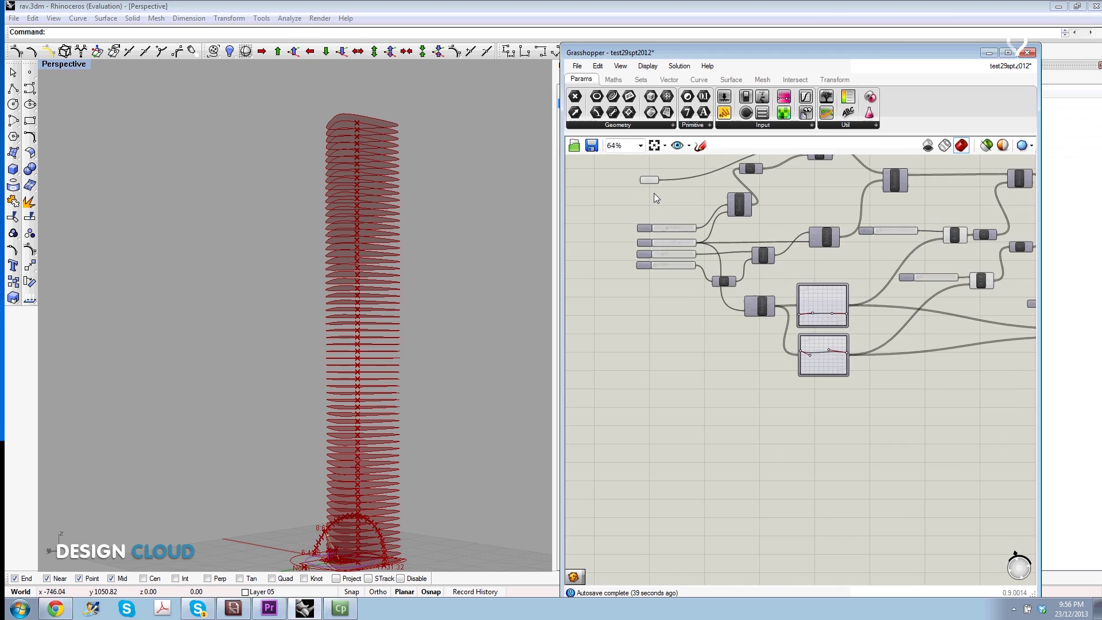
scroll(660, 222, "down", 2)
scroll(660, 222, "up", 3)
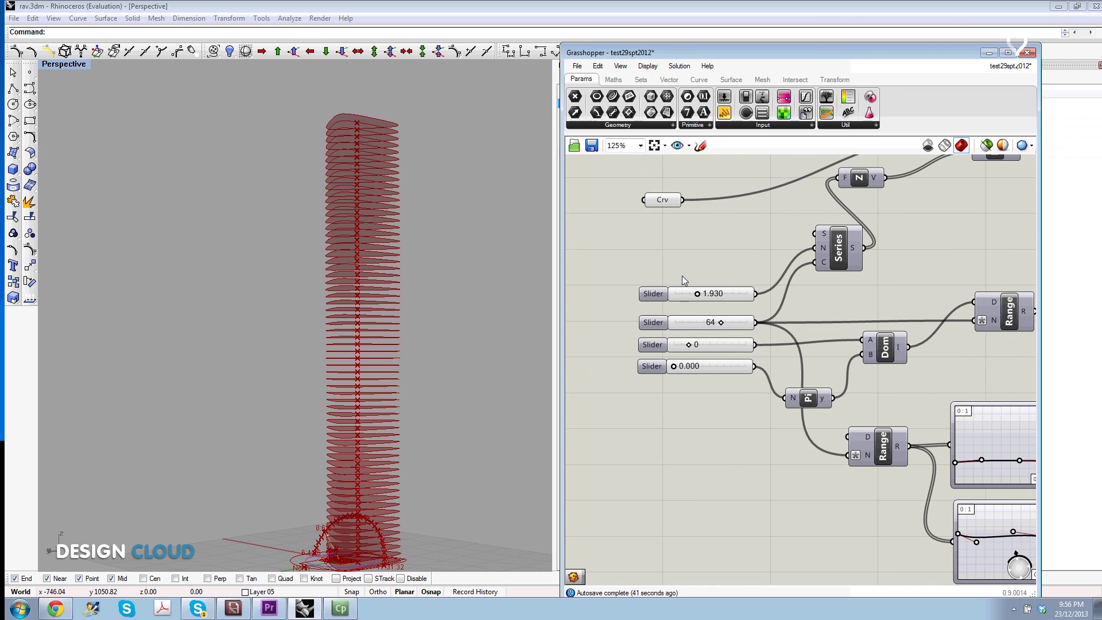
scroll(699, 297, "up", 1)
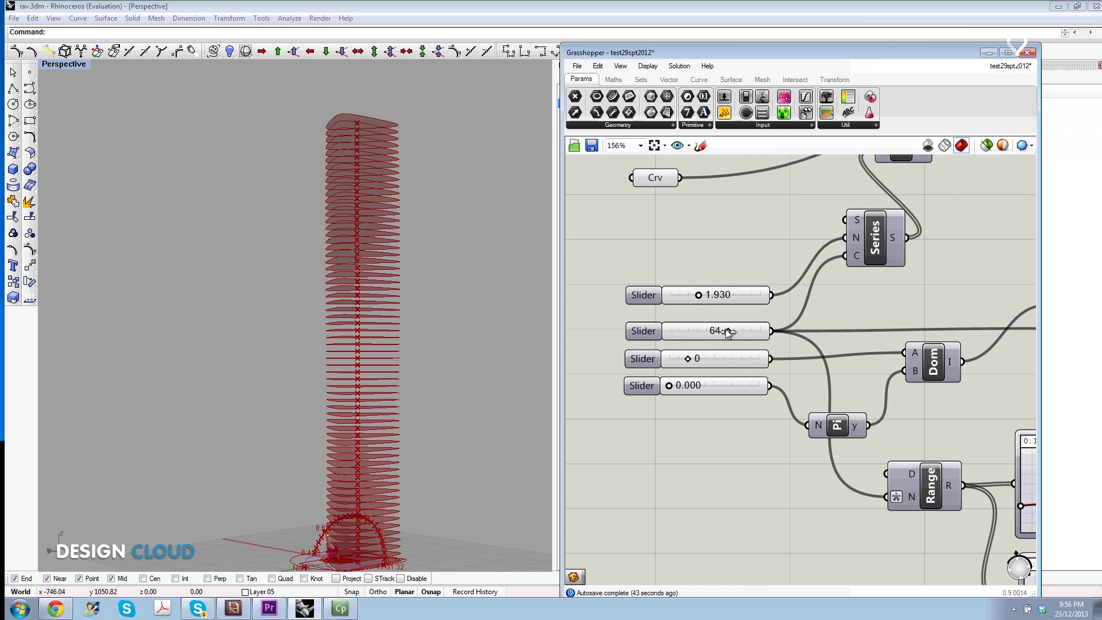
left_click_drag(702, 333, 709, 332)
mouse_move(402, 367)
right_mouse_down()
mouse_move(407, 243)
mouse_move(364, 330)
right_mouse_up()
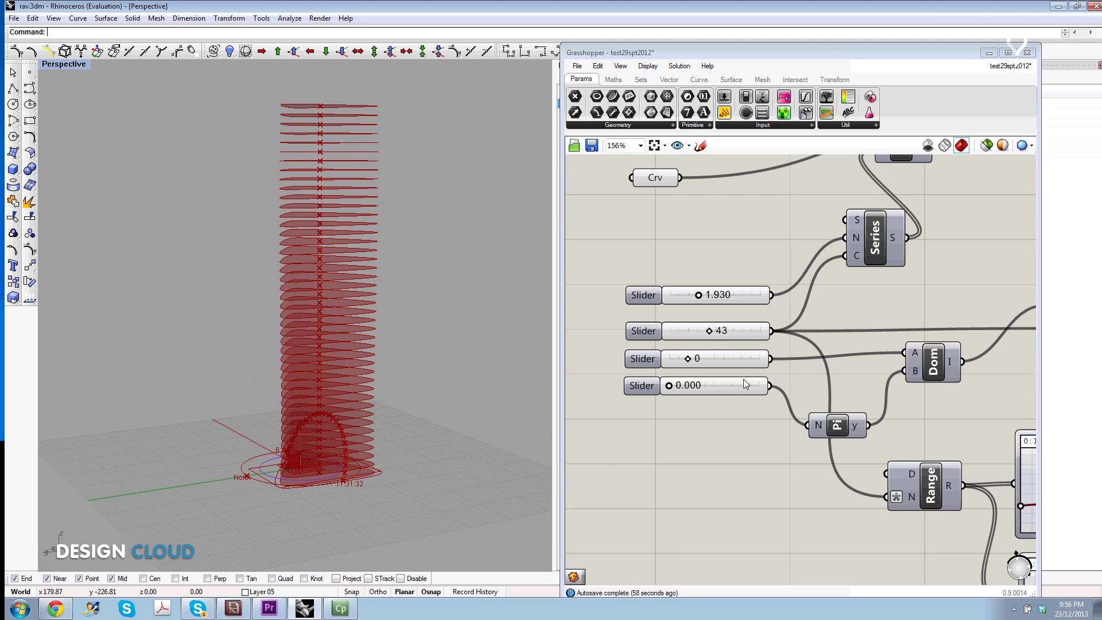
Try the third slider's lean value at 1, then return it to 0.
scroll(776, 367, "up", 6)
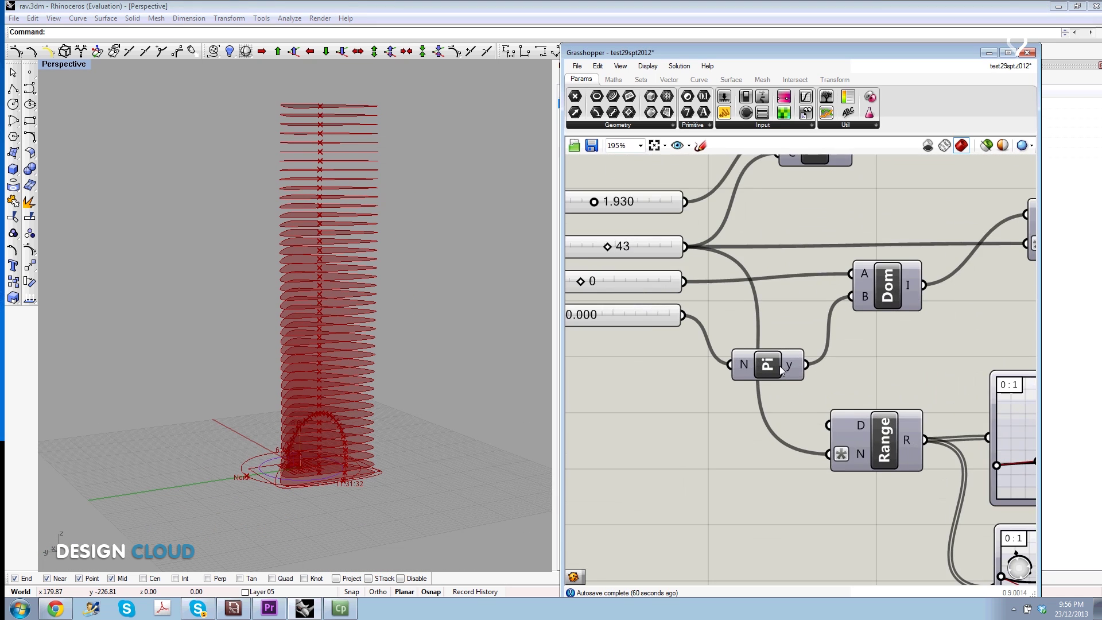
scroll(775, 363, "down", 5)
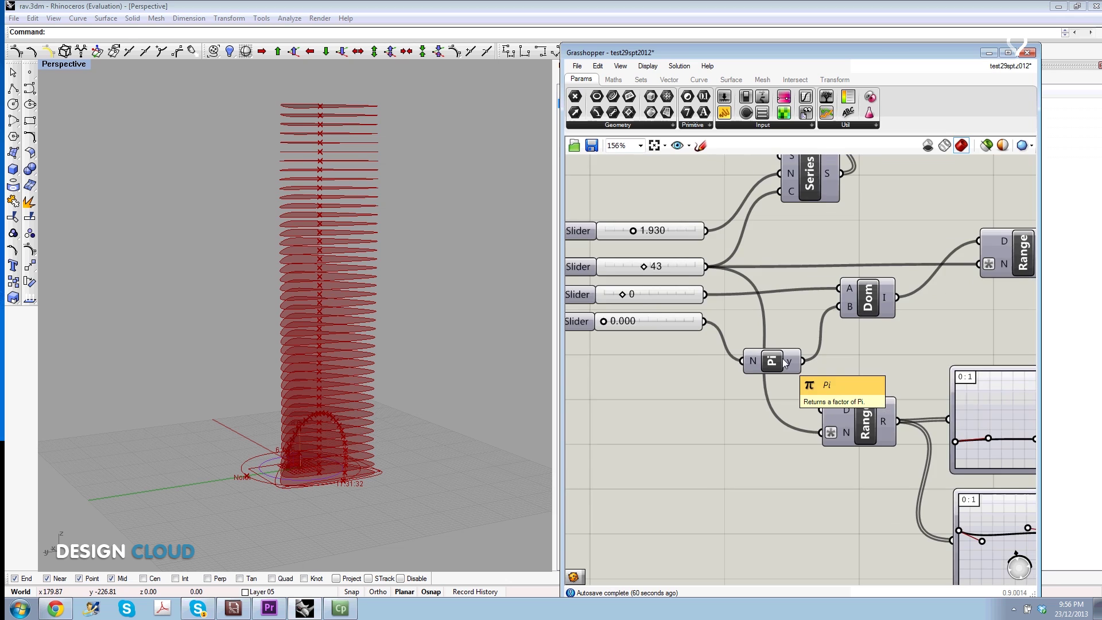
scroll(644, 307, "up", 3)
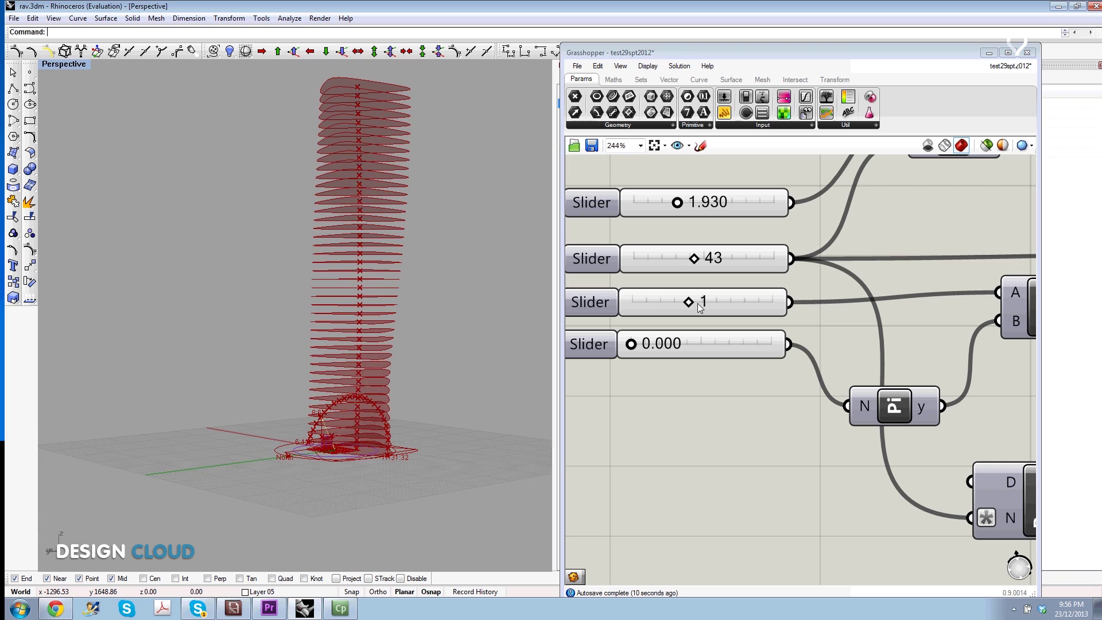
mouse_move(697, 303)
left_mouse_down()
mouse_move(738, 303)
mouse_move(653, 299)
left_mouse_up()
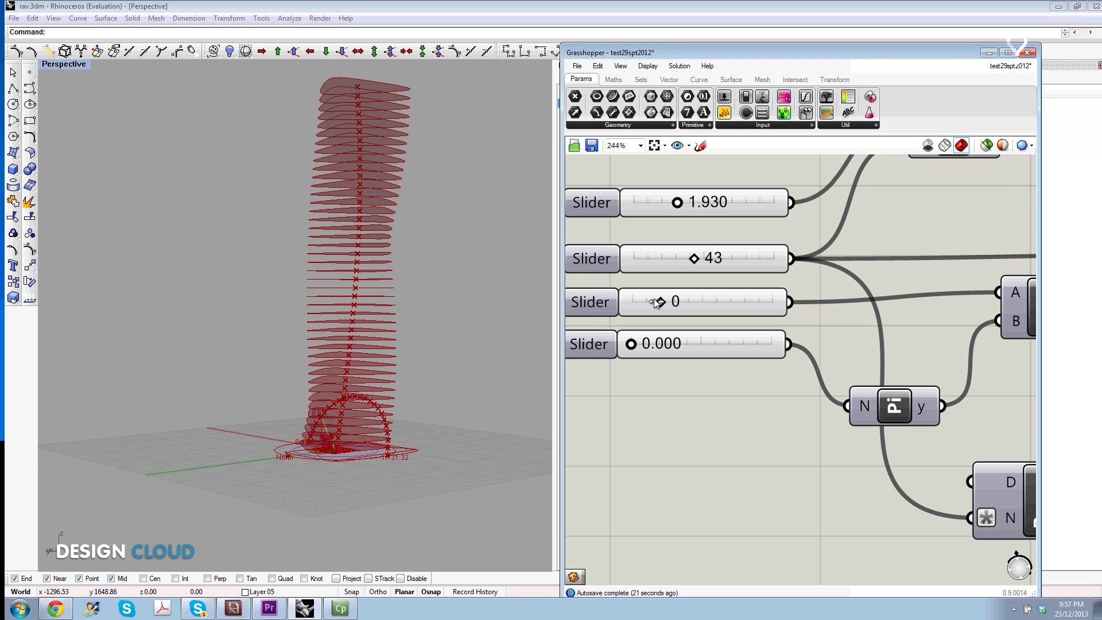
scroll(772, 359, "down", 3)
Bend the first graph-mapper curve up at its start and down at its end, then reshape the second.
scroll(970, 401, "up", 3)
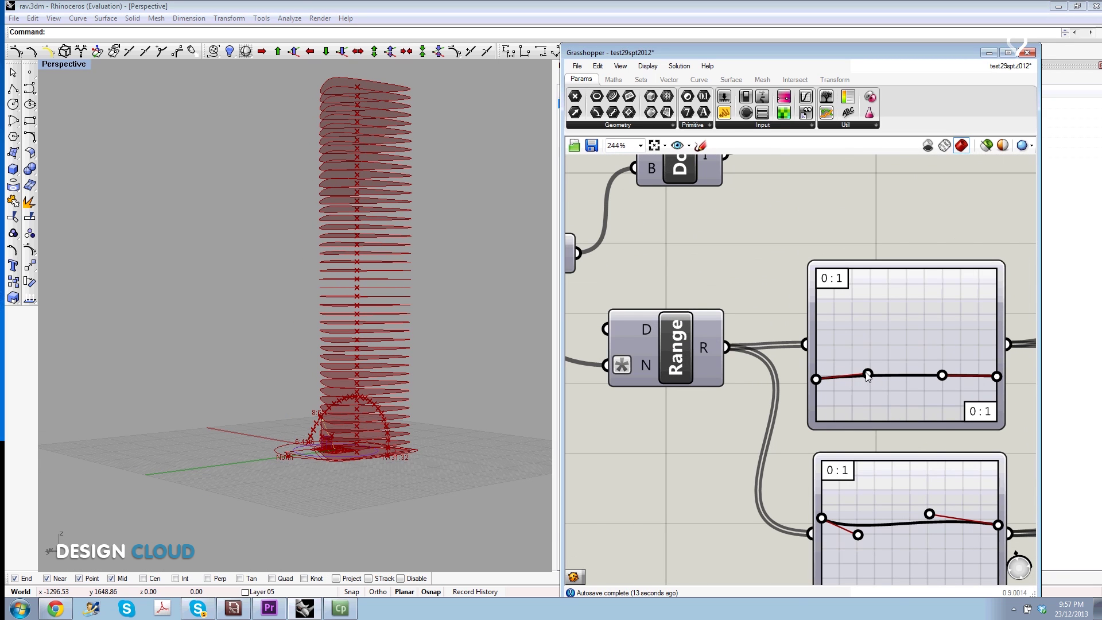
left_click_drag(867, 374, 871, 331)
left_click_drag(942, 375, 926, 401)
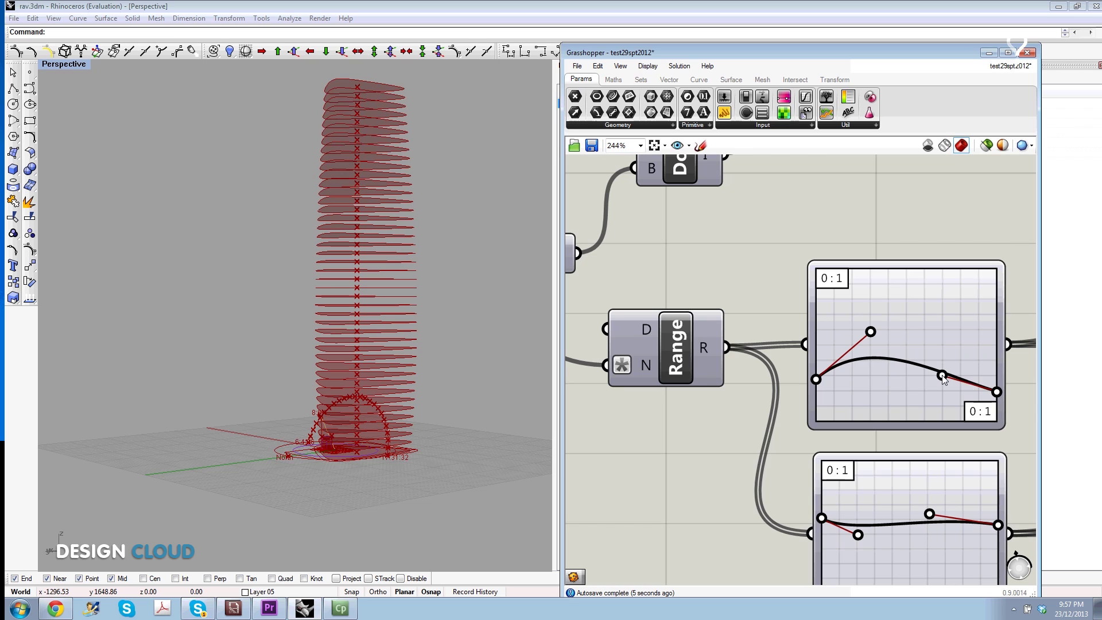
scroll(873, 340, "down", 2)
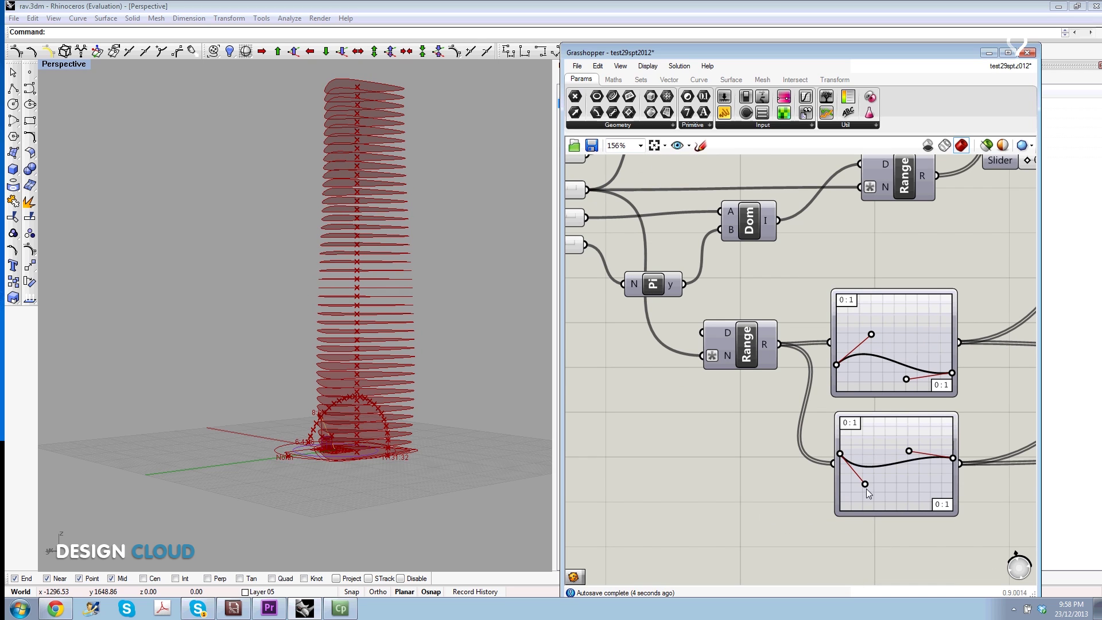
left_click_drag(866, 488, 867, 494)
mouse_move(909, 451)
left_mouse_down()
mouse_move(899, 462)
mouse_move(908, 554)
left_mouse_up()
left_click_drag(953, 458, 955, 431)
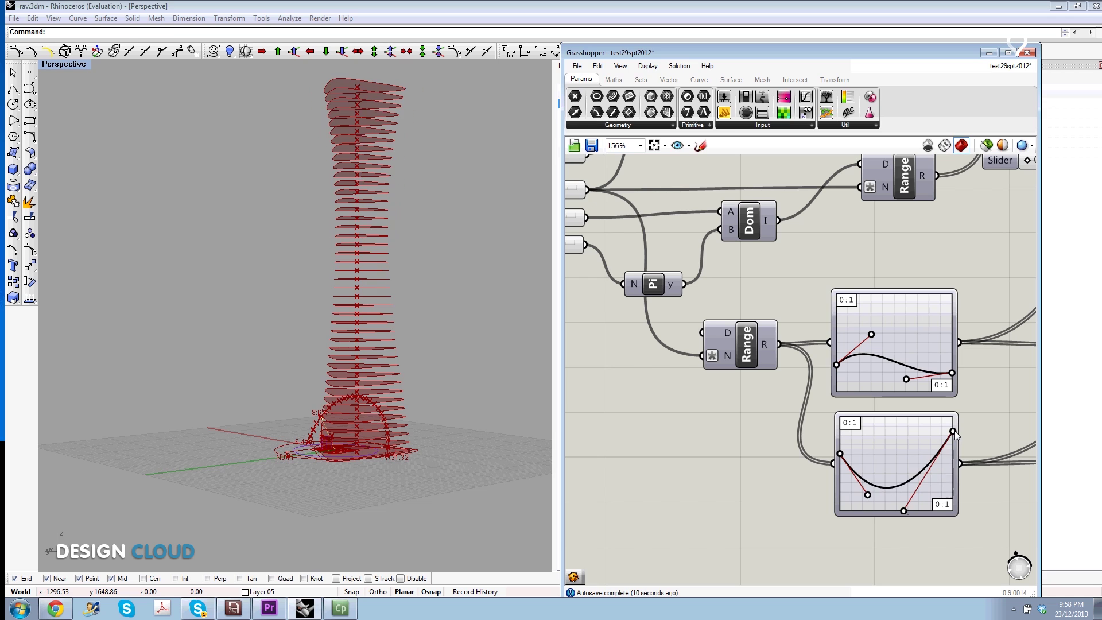
Fine-tune both graph-mapper curves' end handles to set the tower's taper and twist.
scroll(430, 260, "down", 2)
right_click_drag(429, 259, 433, 288)
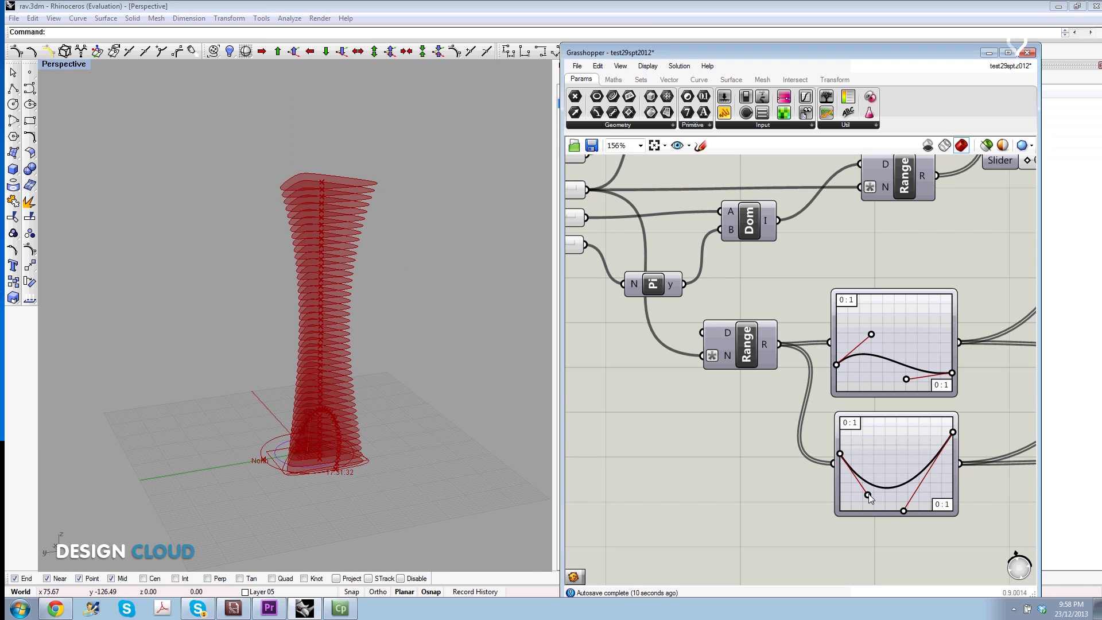
left_click_drag(867, 495, 877, 433)
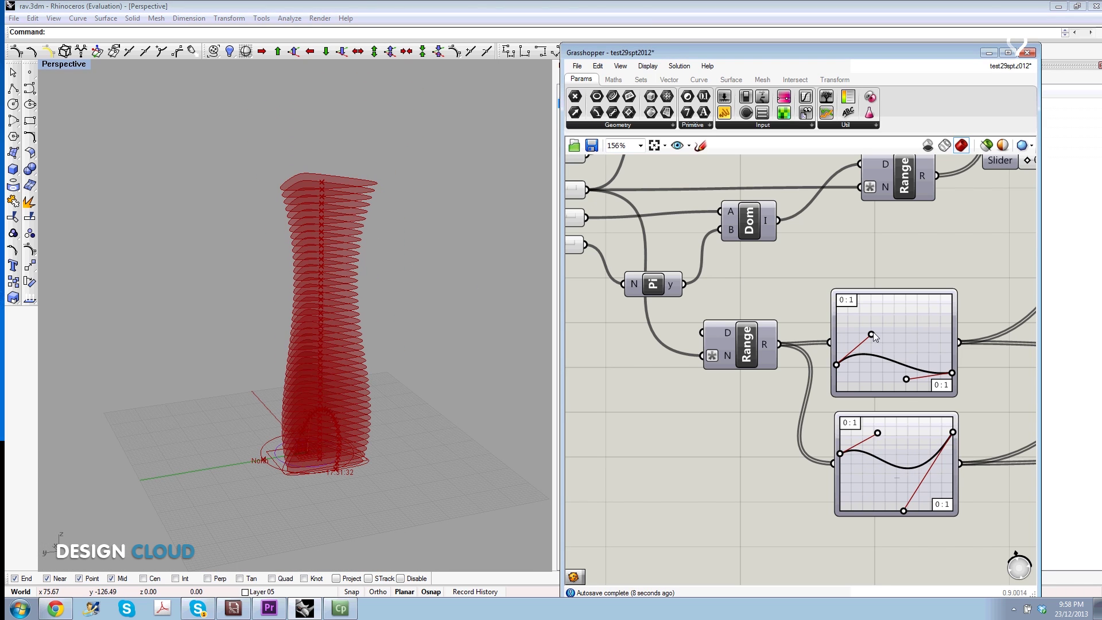
left_click_drag(952, 373, 953, 394)
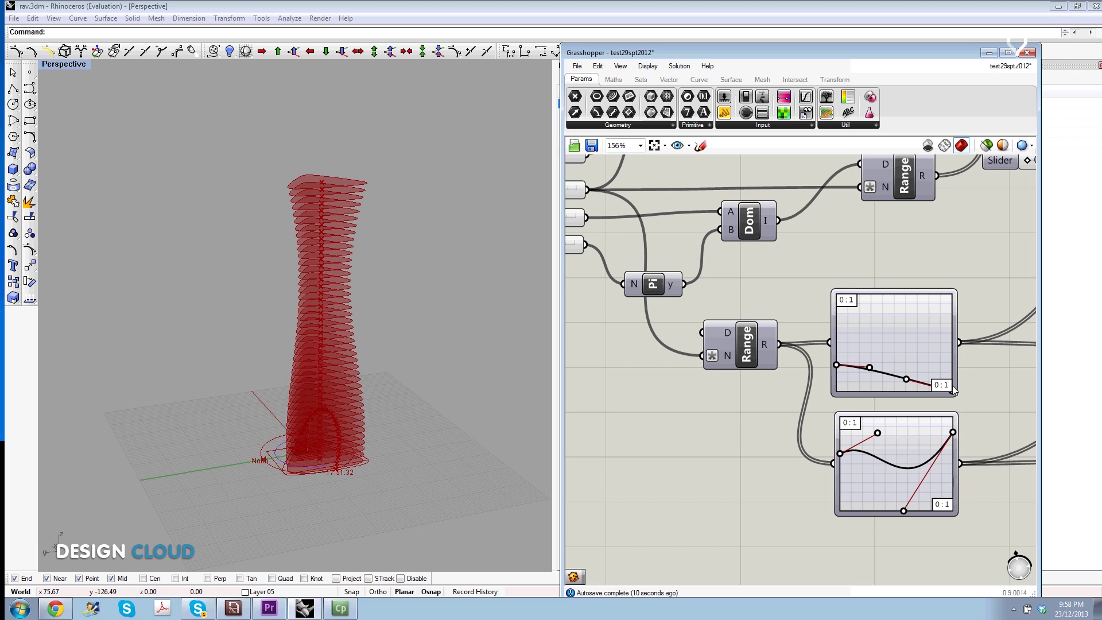
mouse_move(955, 432)
left_mouse_down()
mouse_move(952, 454)
mouse_move(953, 418)
left_mouse_up()
left_click_drag(904, 510, 882, 417)
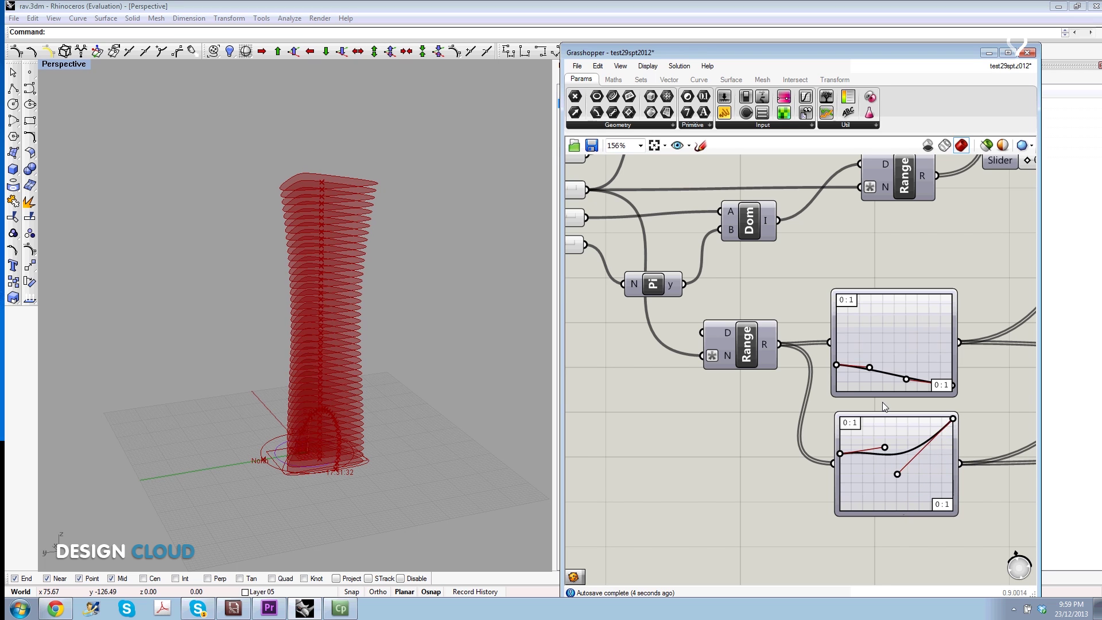
left_click_drag(948, 443, 952, 444)
right_click_drag(344, 353, 282, 349)
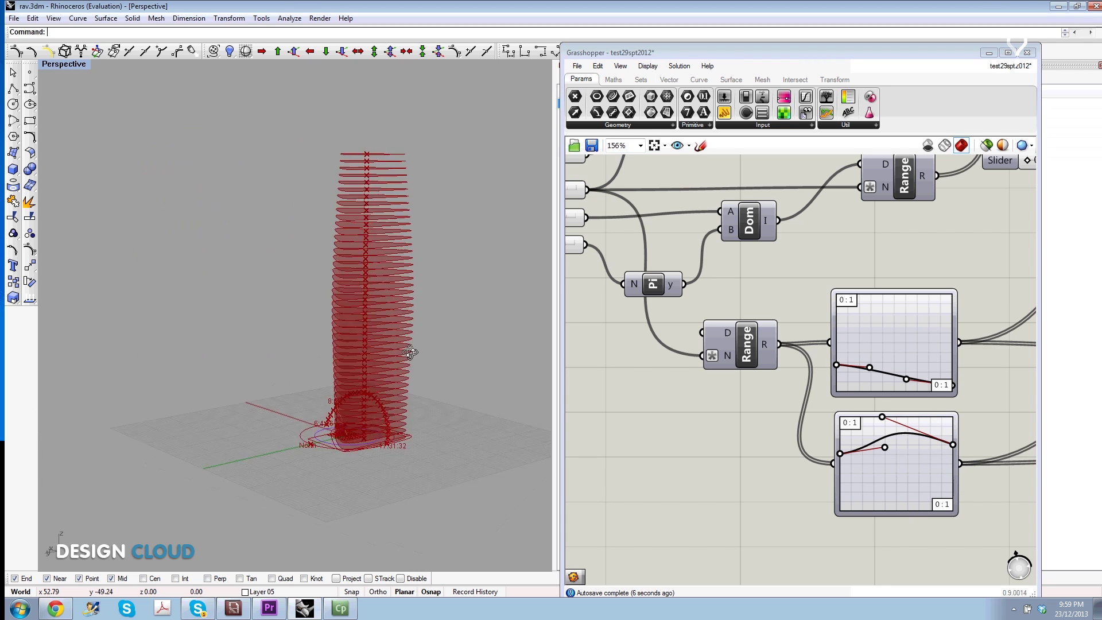
Set the tower to 61 floor slices with 1.335 floor spacing.
right_click_drag(568, 192, 701, 303)
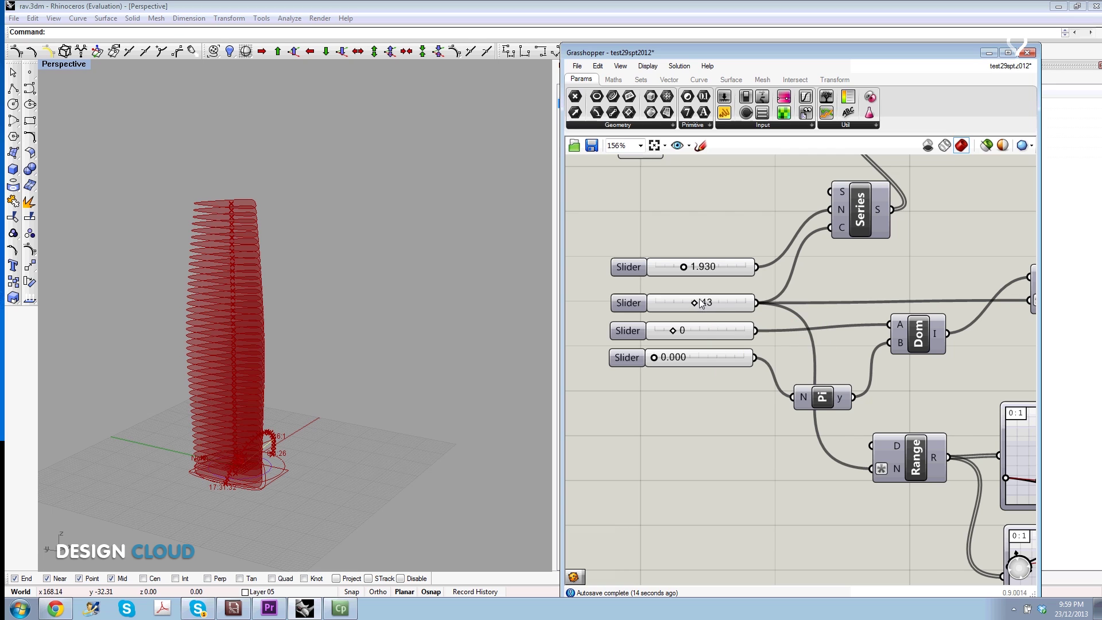
mouse_move(697, 304)
left_mouse_down()
mouse_move(710, 303)
mouse_move(711, 277)
mouse_move(666, 273)
left_mouse_up()
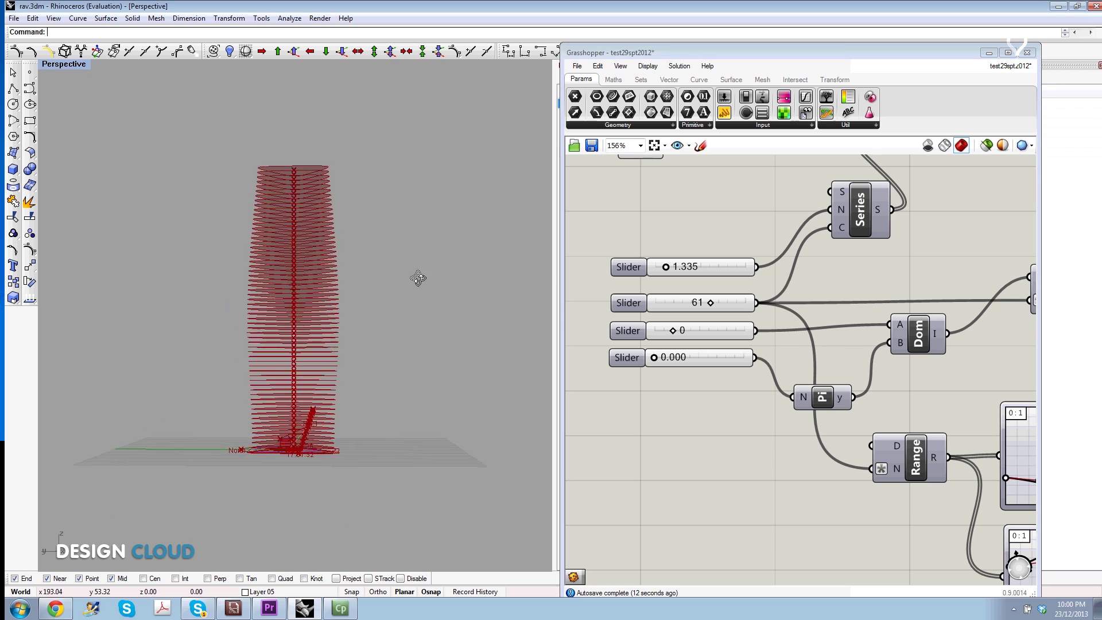
right_click_drag(418, 278, 390, 295)
scroll(271, 286, "up", 3)
scroll(296, 271, "down", 3)
scroll(296, 229, "up", 3)
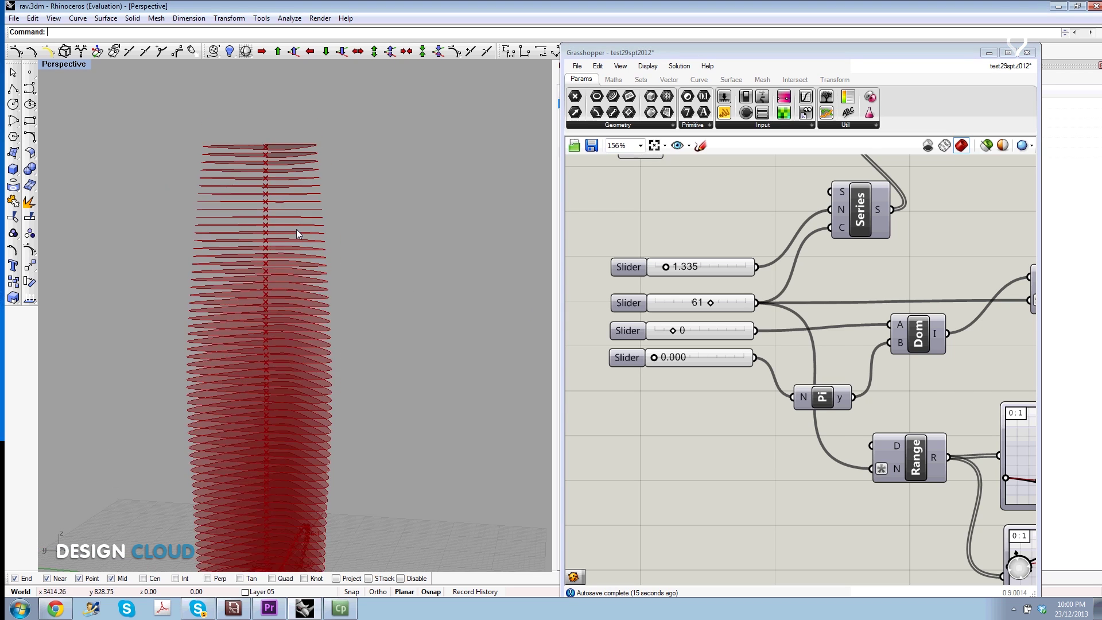
scroll(305, 240, "down", 2)
mouse_move(305, 240)
right_mouse_down()
mouse_move(238, 226)
mouse_move(328, 258)
mouse_move(411, 254)
mouse_move(356, 236)
mouse_move(278, 265)
mouse_move(299, 238)
right_mouse_up()
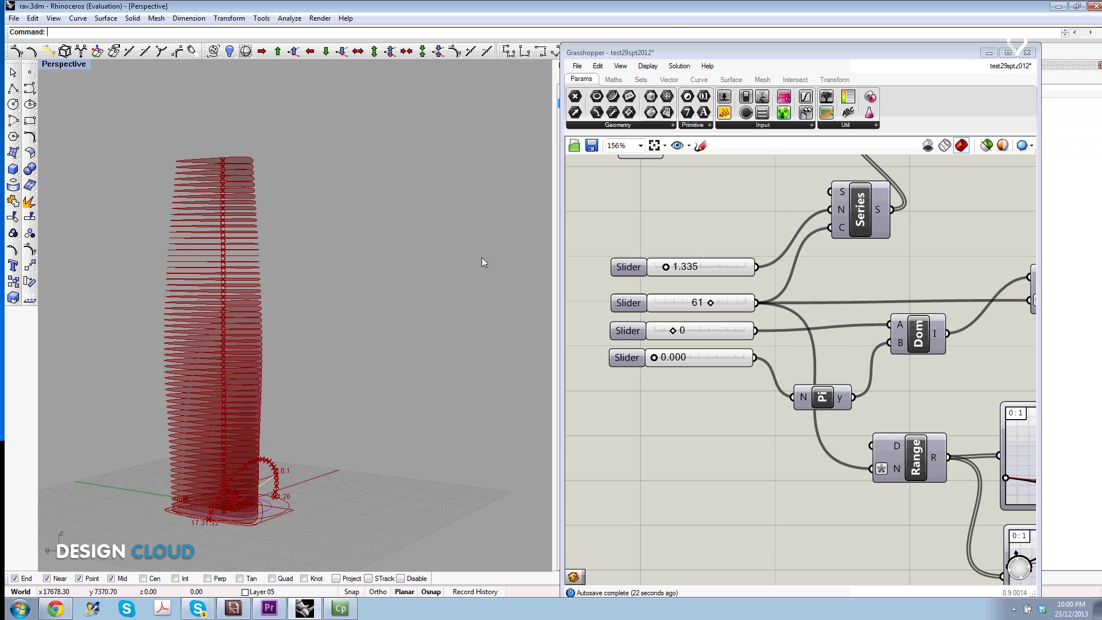
scroll(890, 287, "down", 3)
scroll(769, 297, "down", 2)
scroll(951, 250, "down", 2)
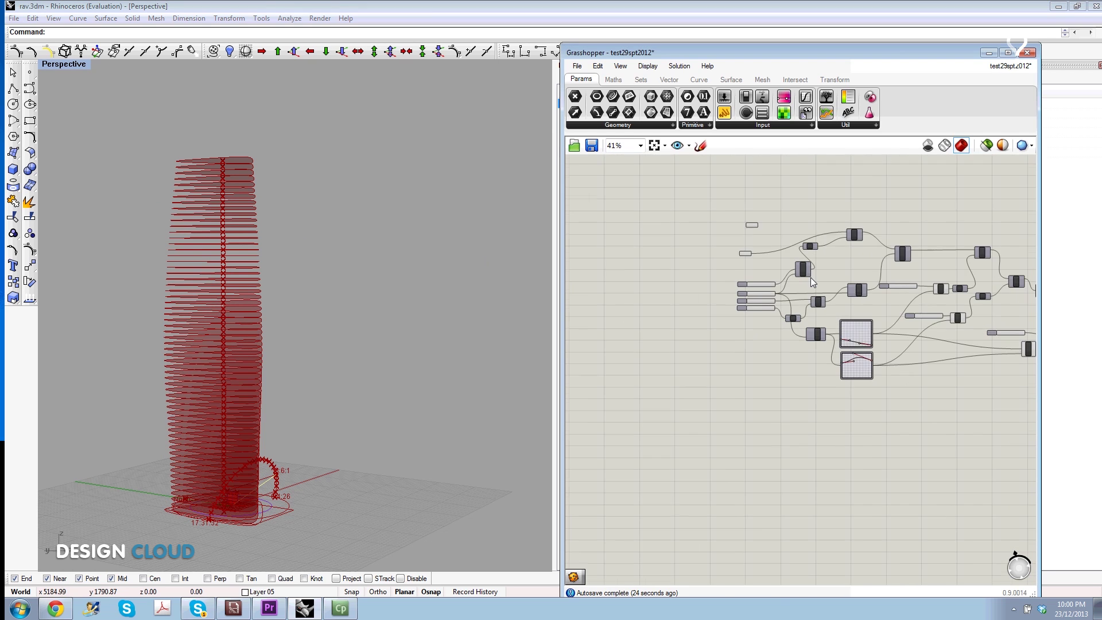
scroll(917, 263, "down", 1)
scroll(917, 263, "up", 2)
scroll(900, 272, "down", 3)
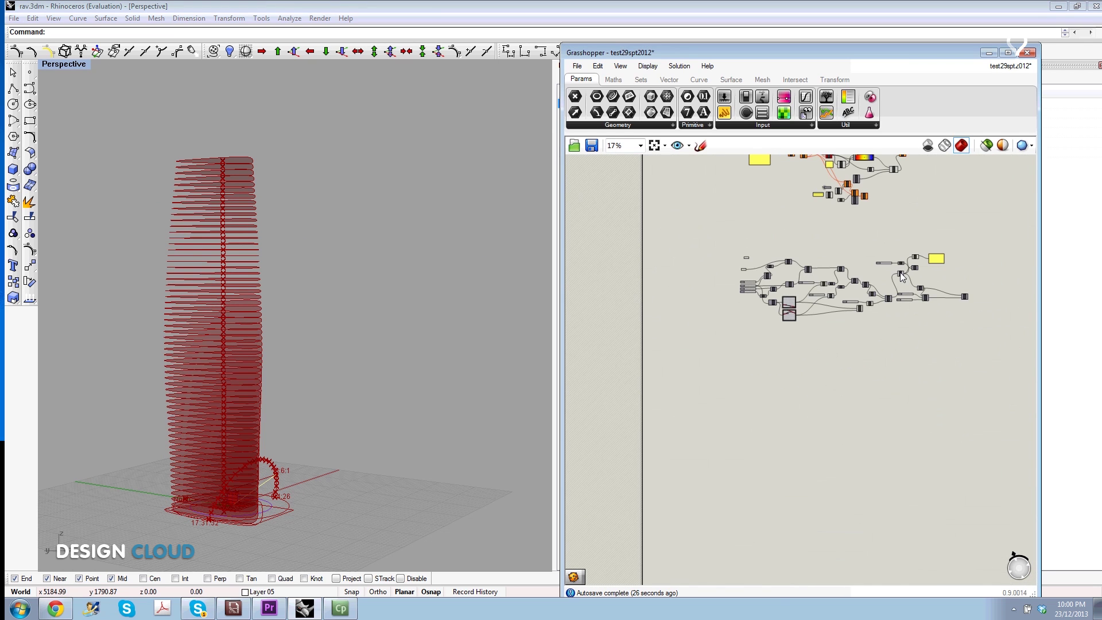
scroll(845, 277, "up", 1)
scroll(845, 277, "up", 2)
scroll(838, 281, "up", 3)
scroll(861, 293, "up", 2)
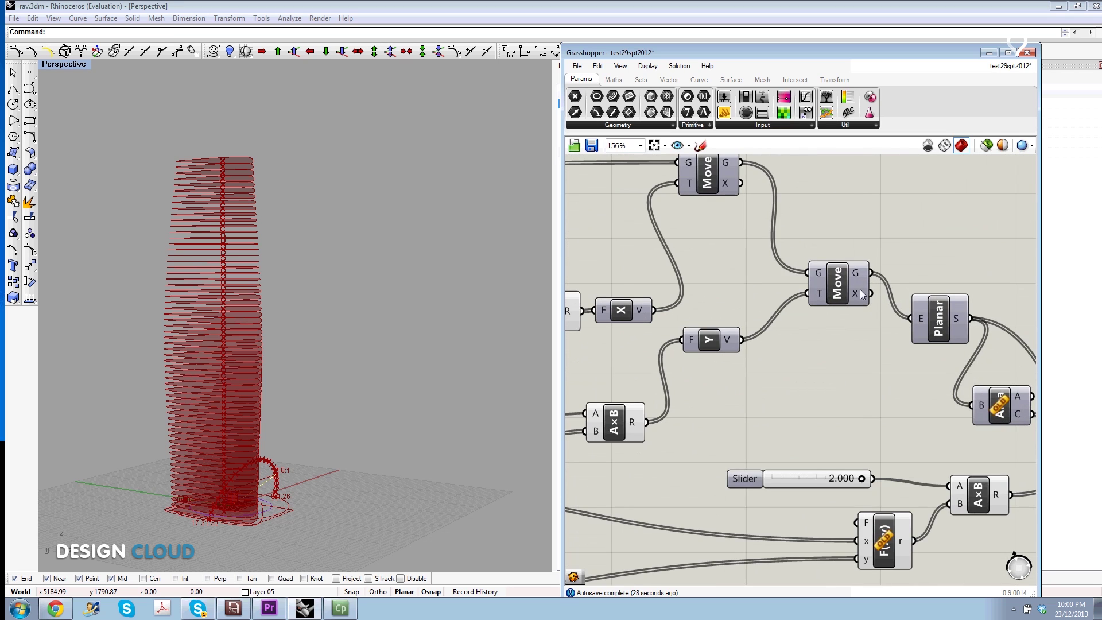
scroll(805, 276, "down", 3)
scroll(890, 267, "down", 1)
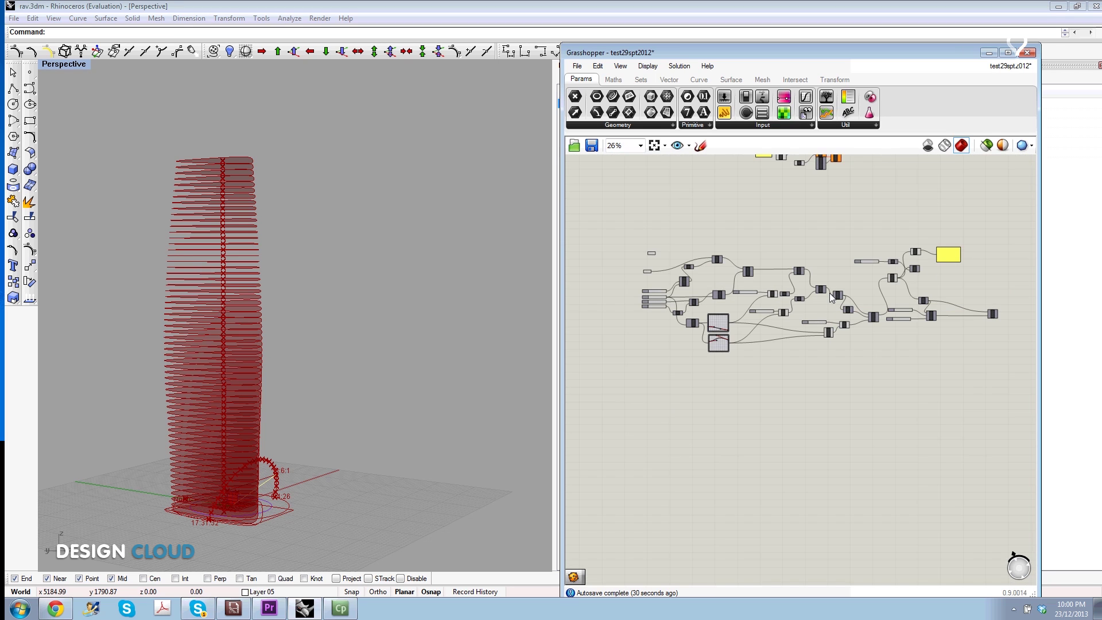
scroll(933, 258, "up", 1)
scroll(933, 258, "up", 2)
scroll(916, 247, "up", 2)
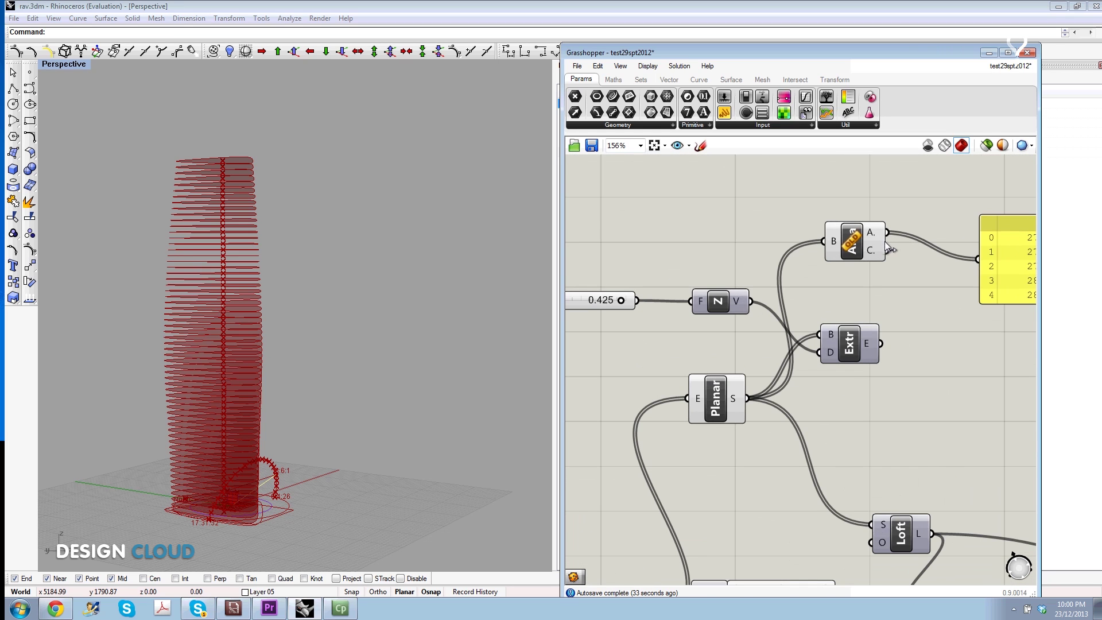
scroll(826, 291, "down", 1)
scroll(826, 291, "down", 1)
left_click_drag(760, 363, 692, 362)
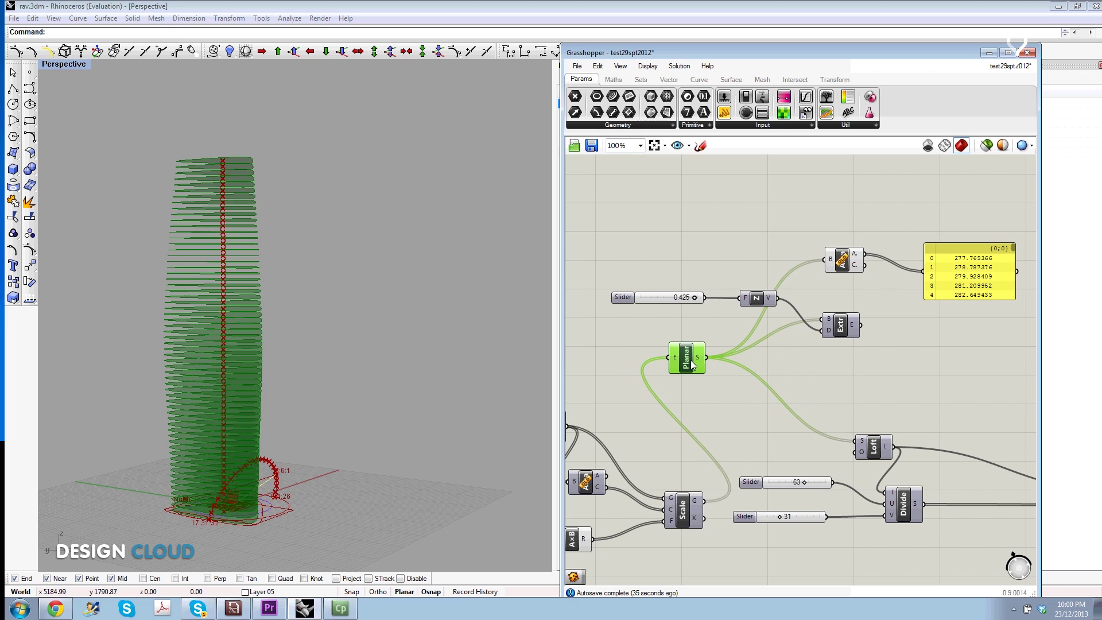
right_click(693, 364)
left_click(718, 384)
right_click(693, 368)
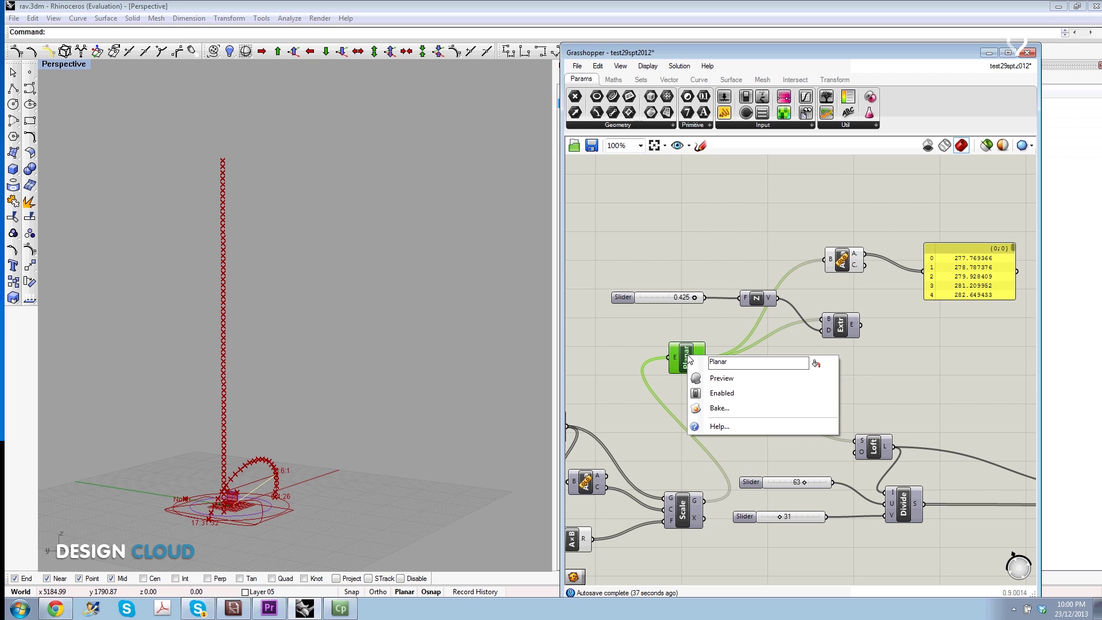
left_click(721, 386)
right_click(697, 358)
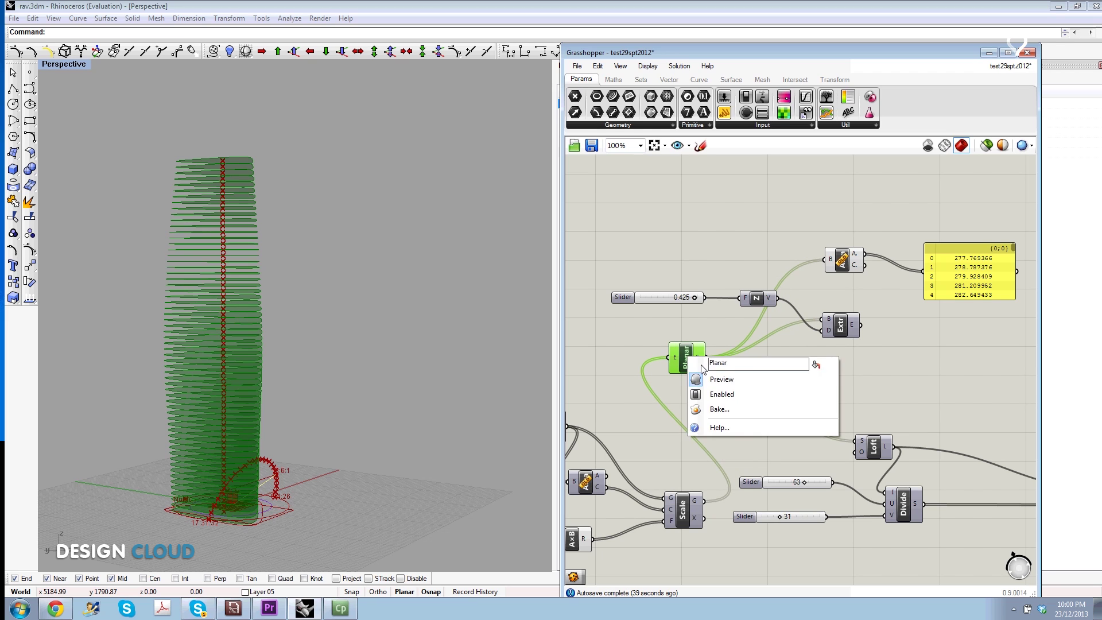
left_click(717, 362)
right_click(697, 357)
left_click(717, 363)
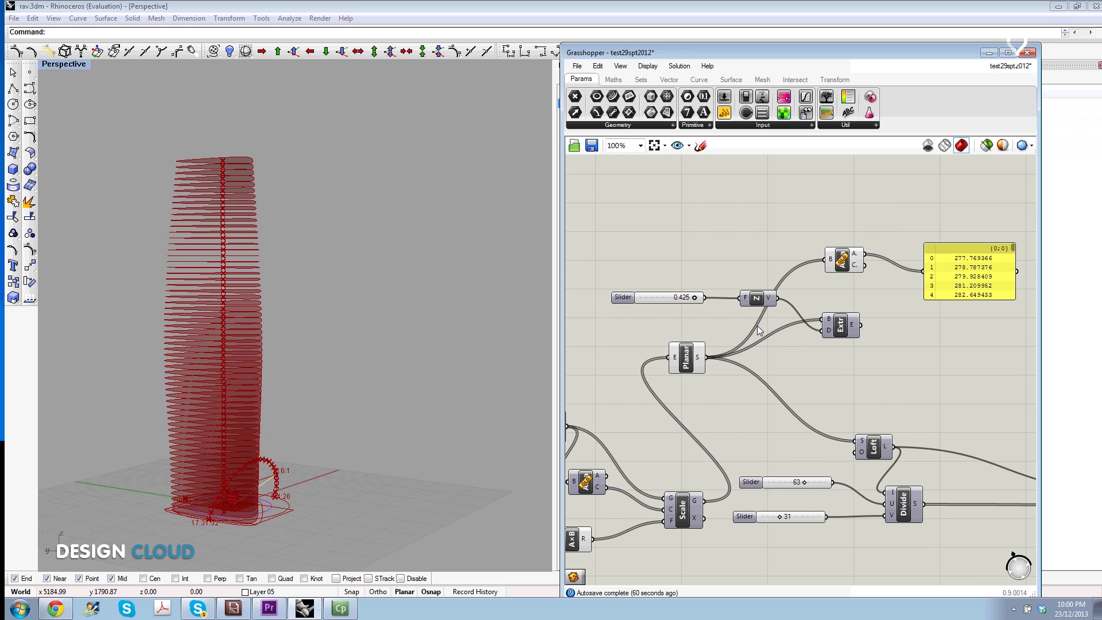
Lengthen the Area results panel to list floor-slab areas from about 278 to 351.
left_click(842, 261)
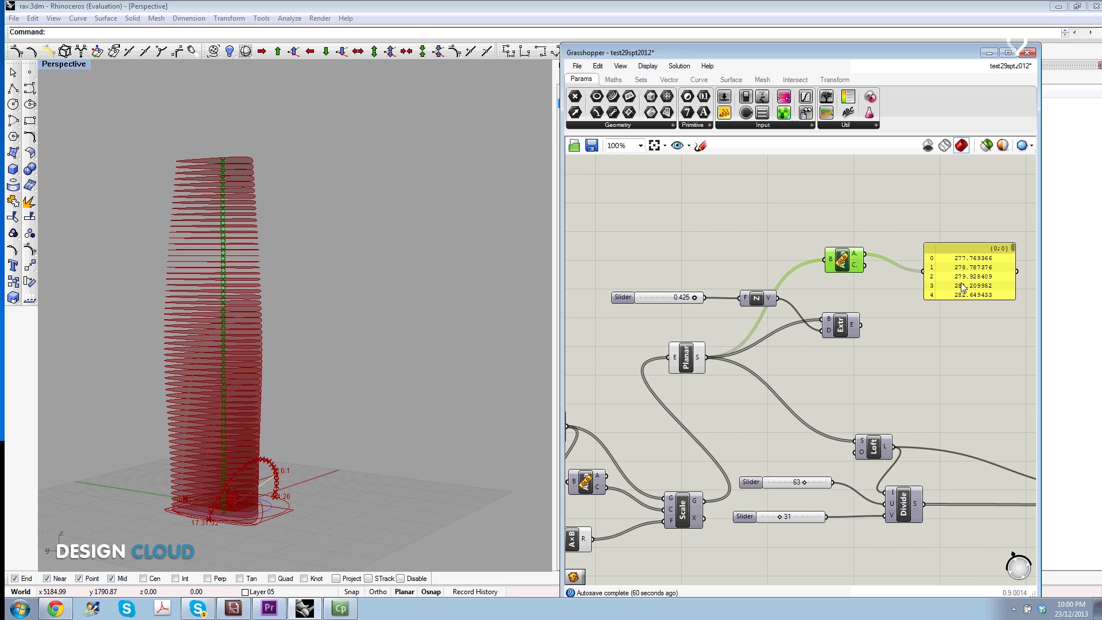
mouse_move(973, 302)
left_mouse_down()
mouse_move(986, 546)
mouse_move(986, 536)
left_mouse_up()
scroll(988, 354, "down", 2)
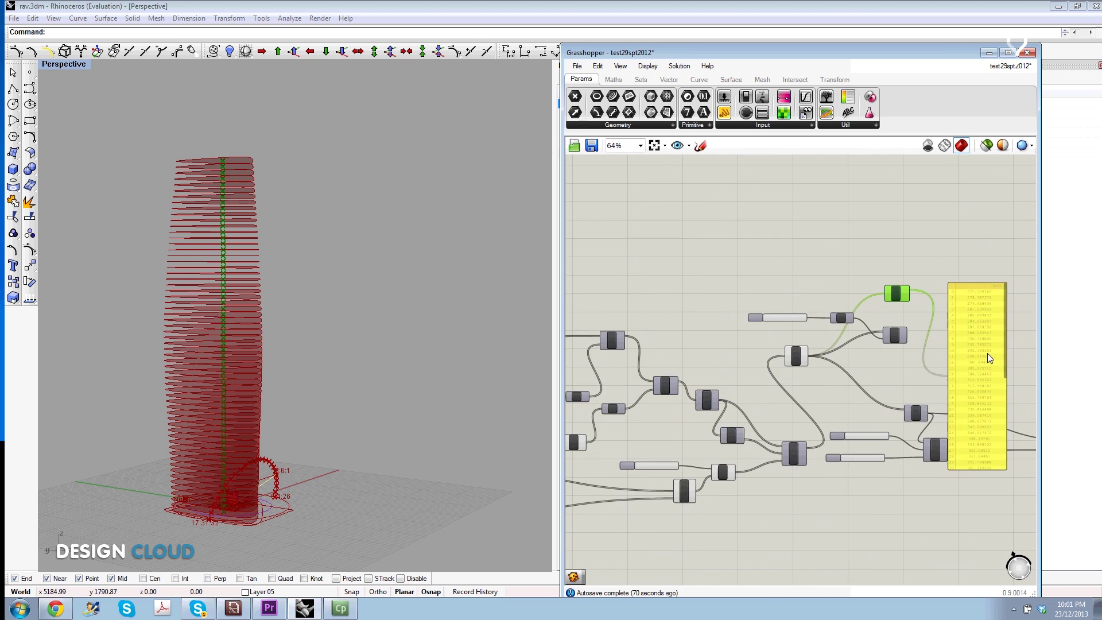
scroll(988, 350, "up", 5)
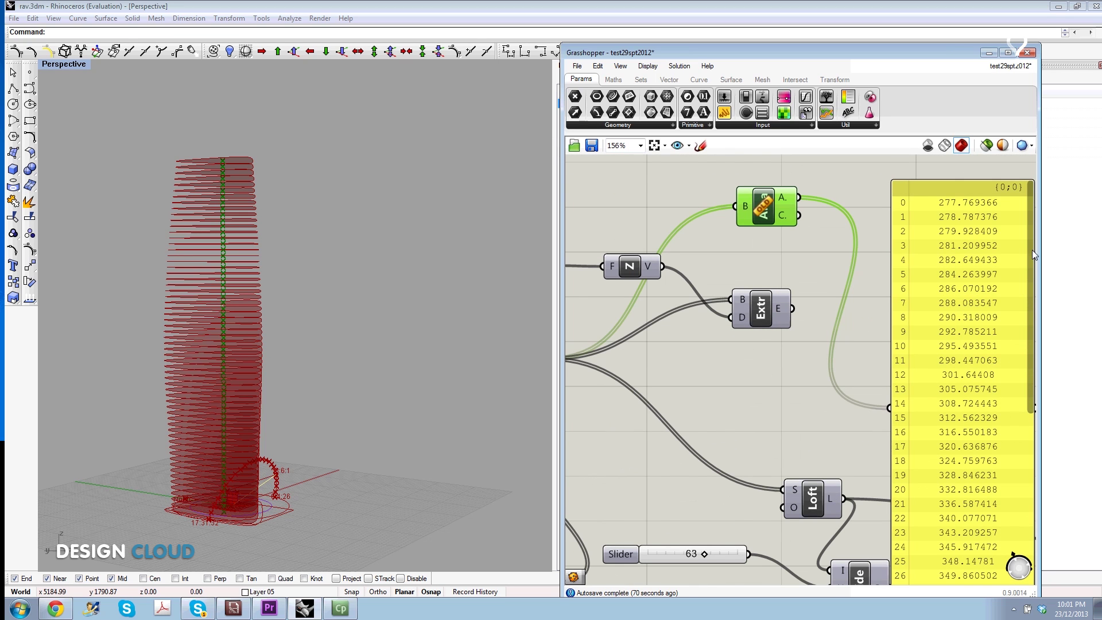
mouse_move(1032, 250)
left_mouse_down()
mouse_move(1039, 462)
mouse_move(1044, 229)
left_mouse_up()
left_click(822, 247)
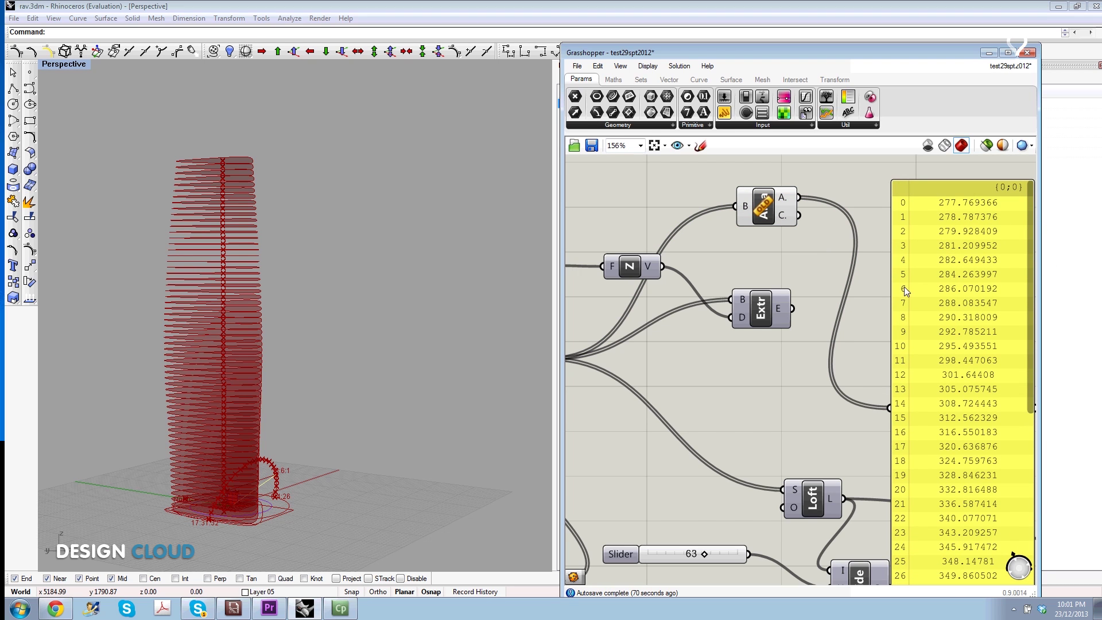
left_click(765, 313)
Enable Preview on the Extr component to show the extruded floor slabs.
right_click(764, 311)
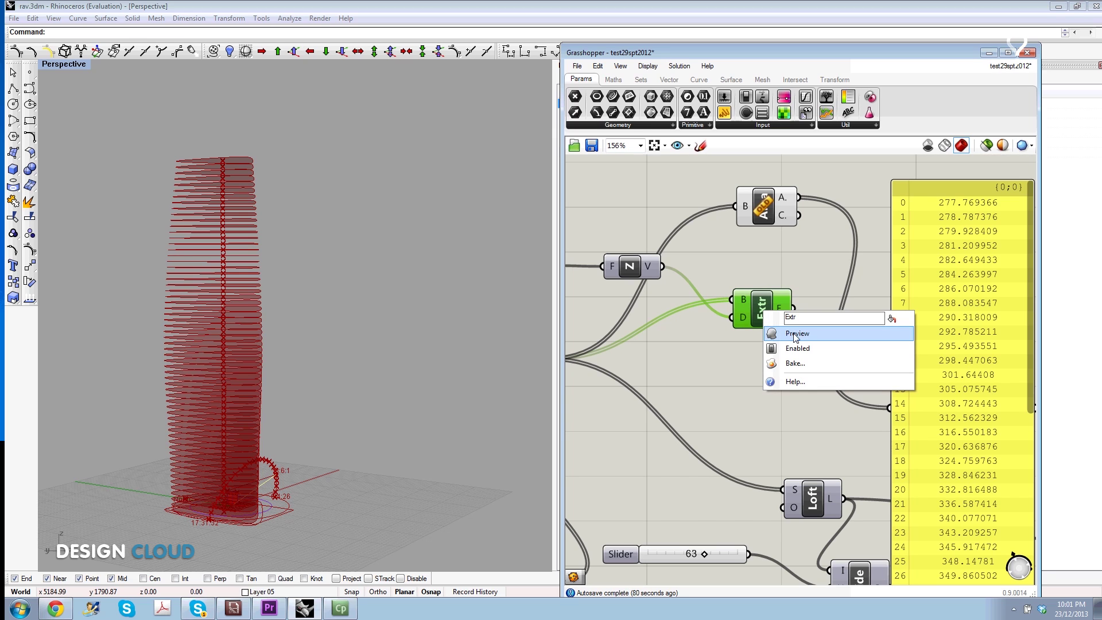
left_click(771, 316)
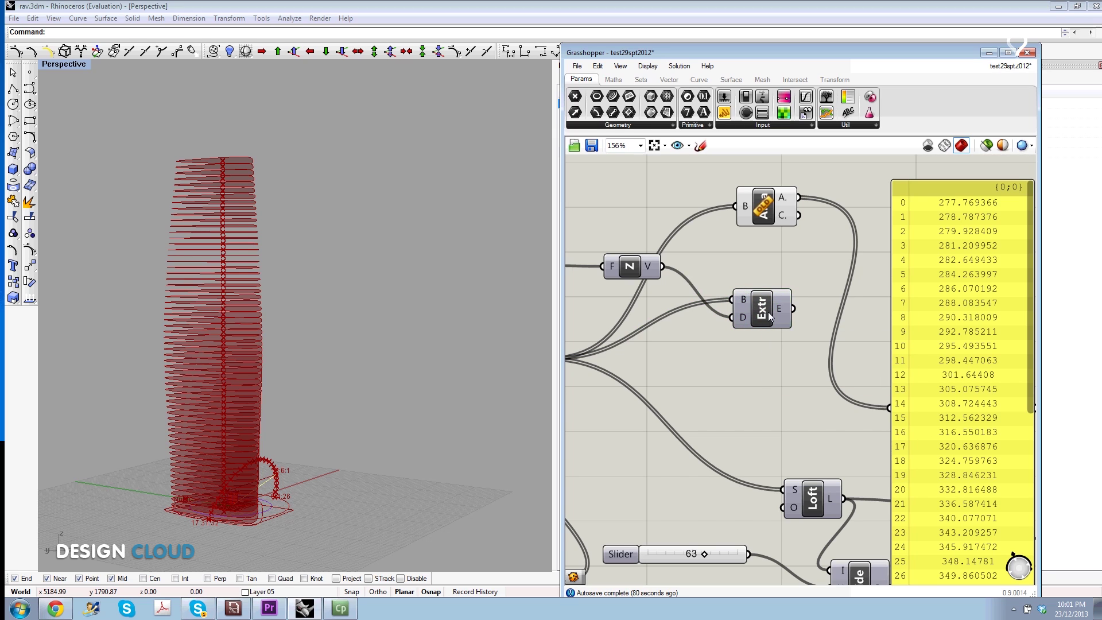
right_click(771, 317)
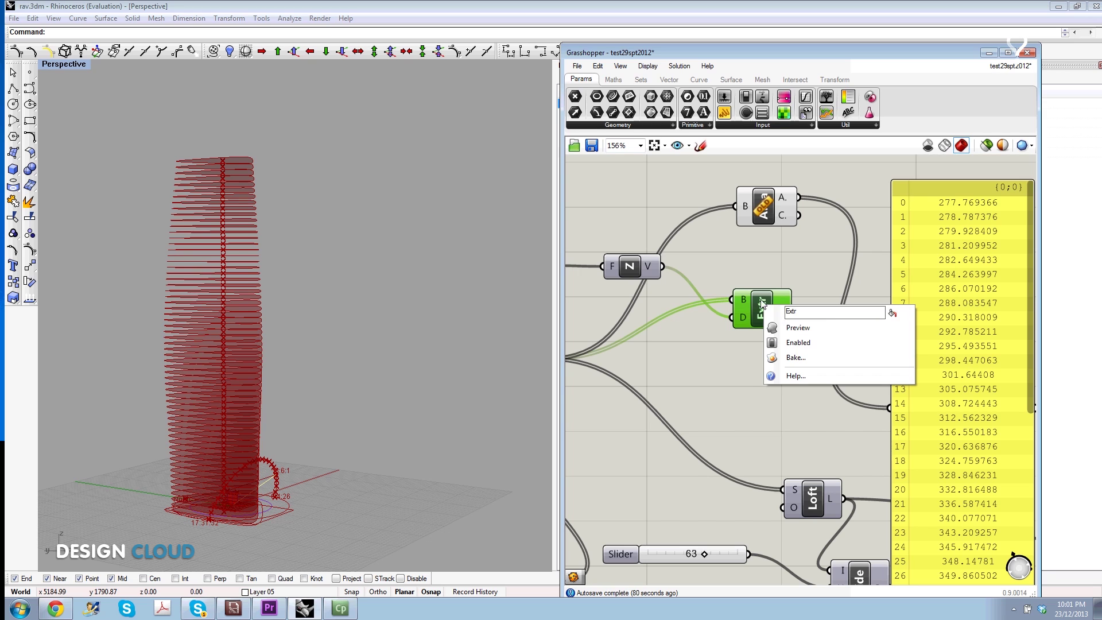
left_click(755, 381)
right_click(762, 322)
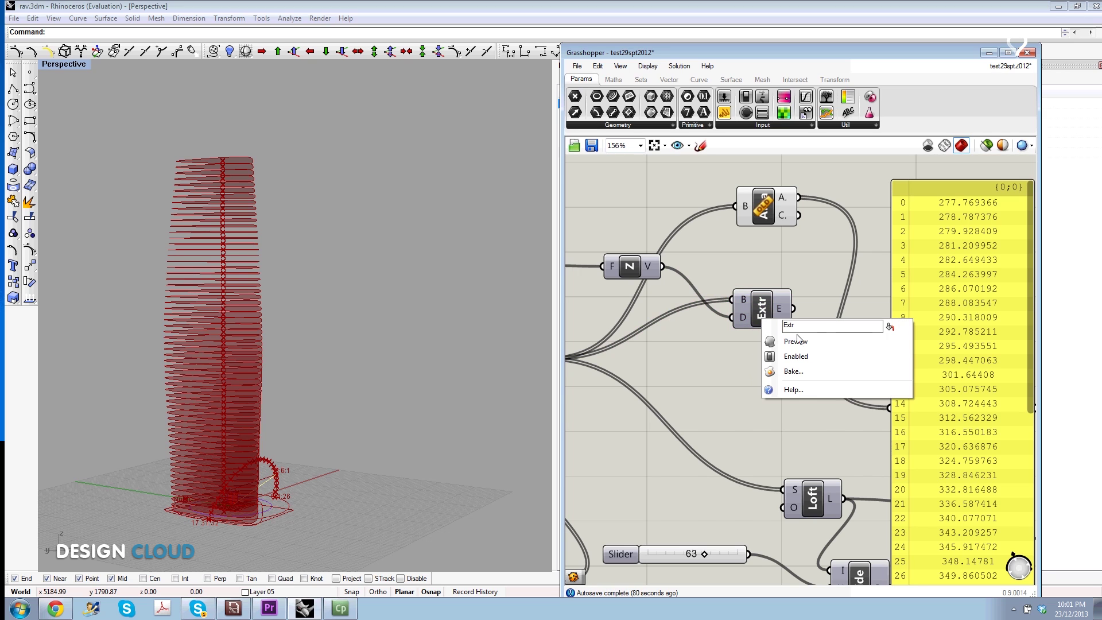
left_click(796, 342)
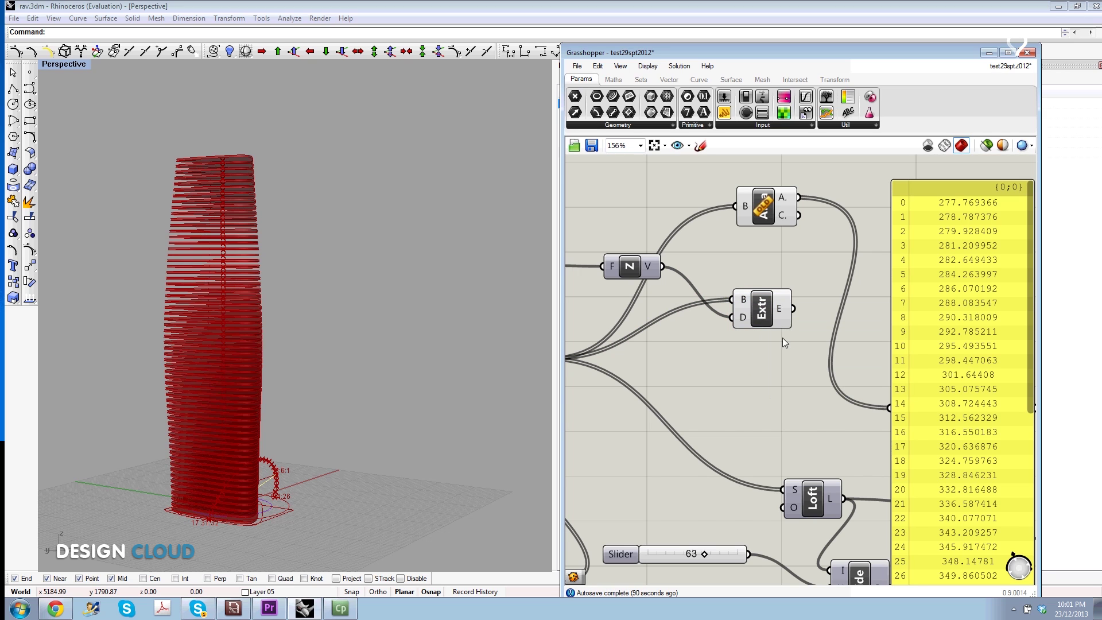
Set the slab extrusion height slider to 0.084.
scroll(280, 283, "up", 2)
scroll(281, 202, "up", 2)
scroll(284, 197, "up", 2)
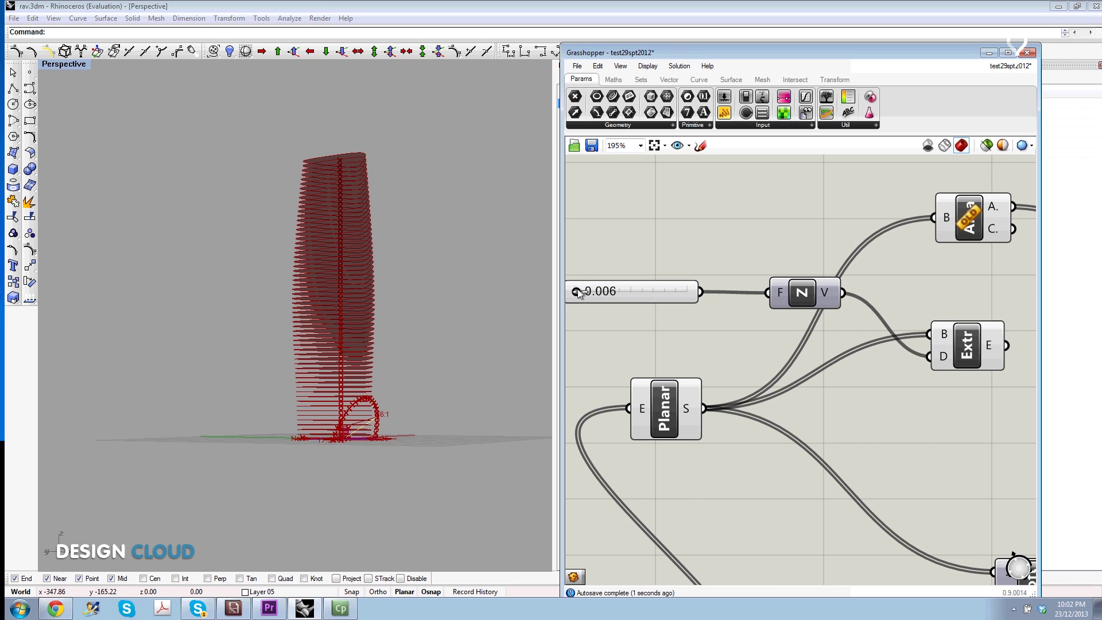
mouse_move(577, 289)
left_mouse_down()
mouse_move(652, 288)
mouse_move(573, 288)
mouse_move(595, 301)
mouse_move(664, 306)
mouse_move(612, 305)
mouse_move(624, 294)
mouse_move(606, 294)
left_mouse_up()
Reduce the slab extrusion height to 0.045.
scroll(797, 212, "down", 3)
right_click_drag(891, 434, 891, 366)
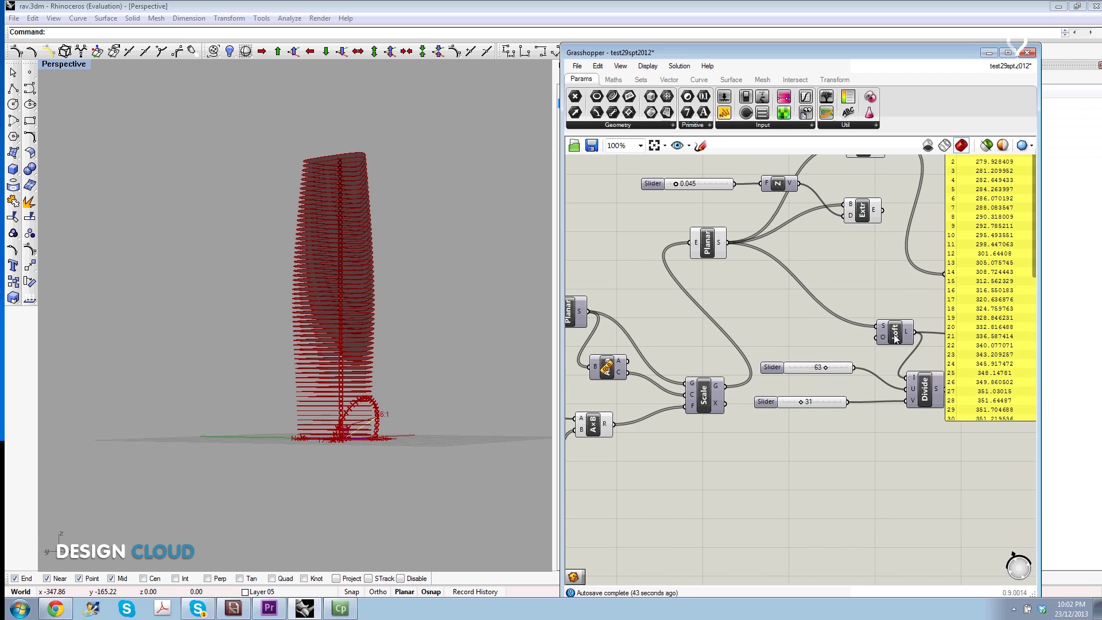
scroll(906, 330, "up", 4)
Enable Loft preview to show the skin wrapping the tower, and orbit to inspect it.
right_click(891, 335)
left_click(924, 357)
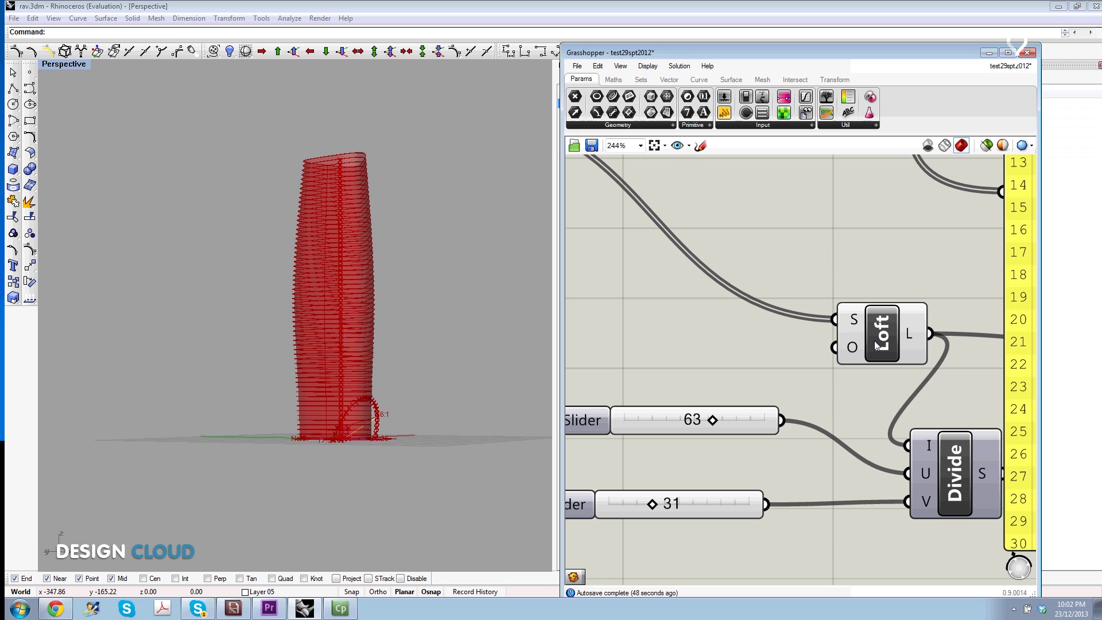
mouse_move(455, 197)
right_mouse_down()
mouse_move(406, 224)
mouse_move(191, 276)
right_mouse_up()
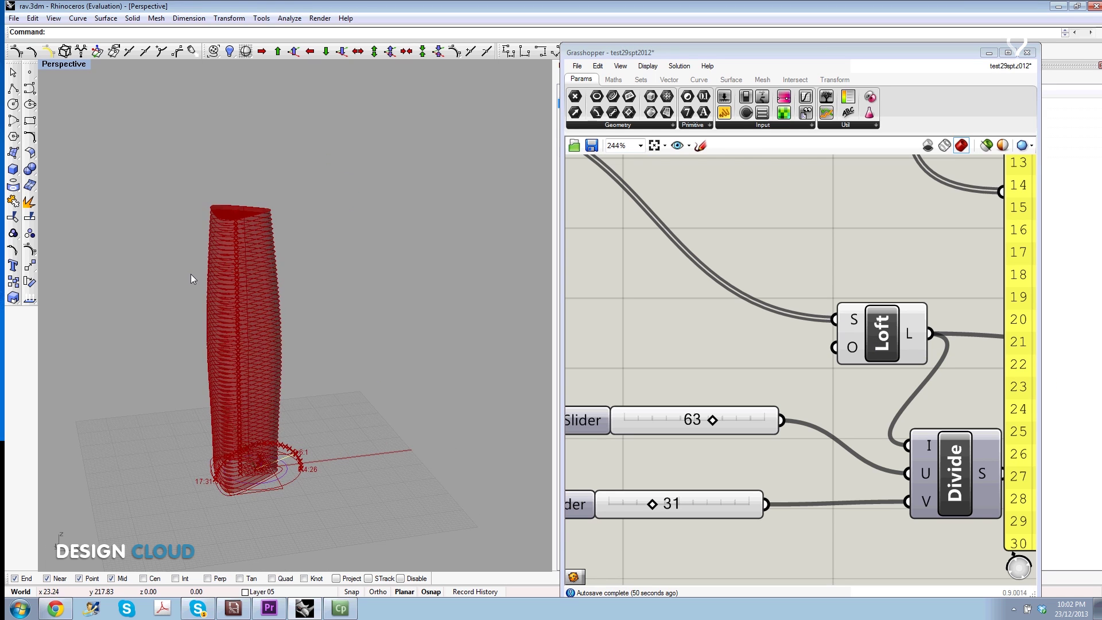
scroll(172, 301, "up", 3)
scroll(201, 270, "down", 2)
right_click_drag(258, 258, 295, 288)
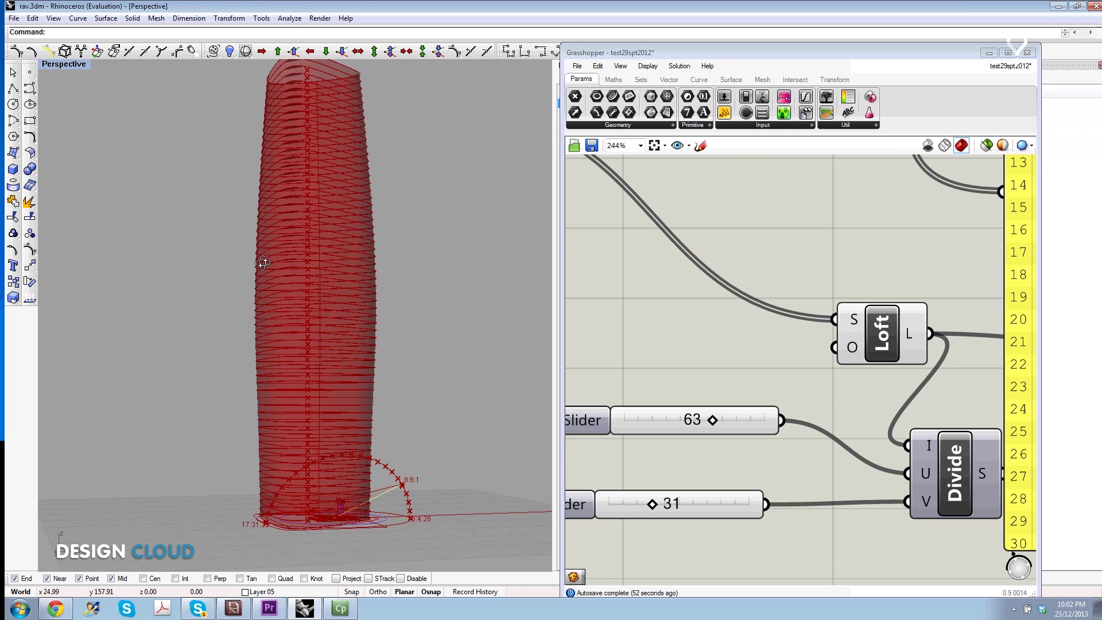
scroll(870, 303, "down", 8)
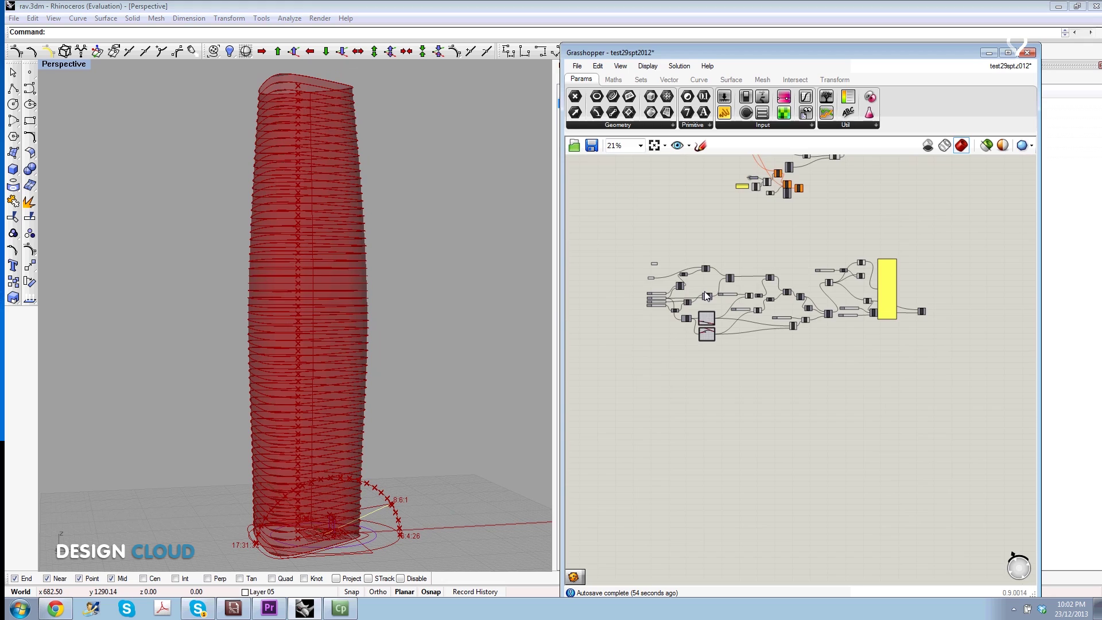
scroll(649, 264, "up", 9)
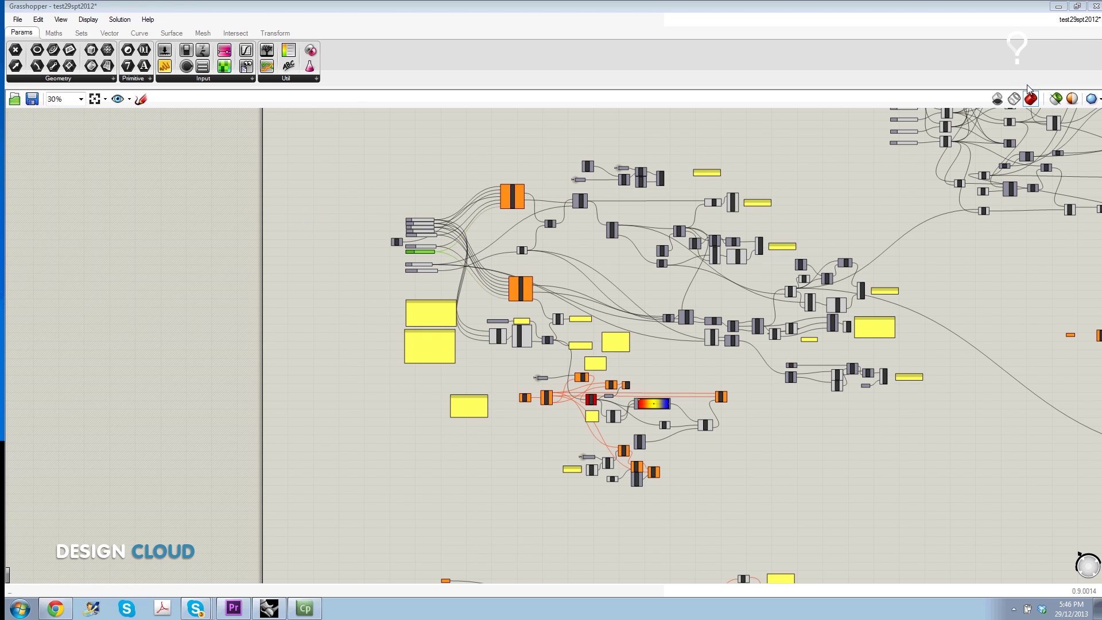
Shrink the Grasshopper window to reveal the Rhino model and frame the whole definition.
left_click(1076, 6)
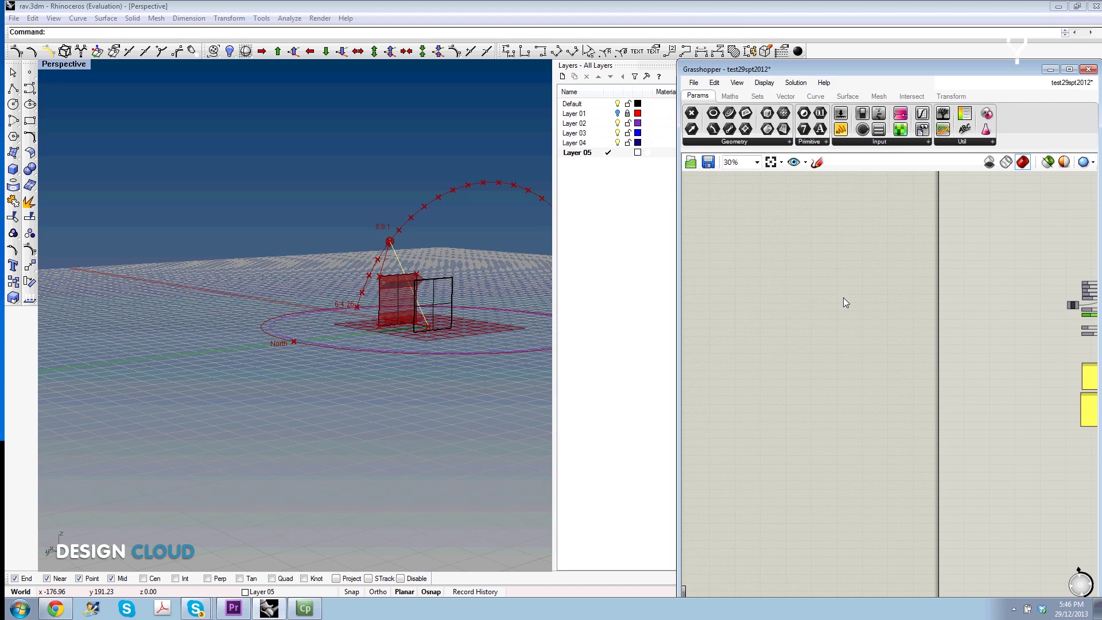
right_click_drag(972, 294, 839, 301)
scroll(811, 302, "down", 2)
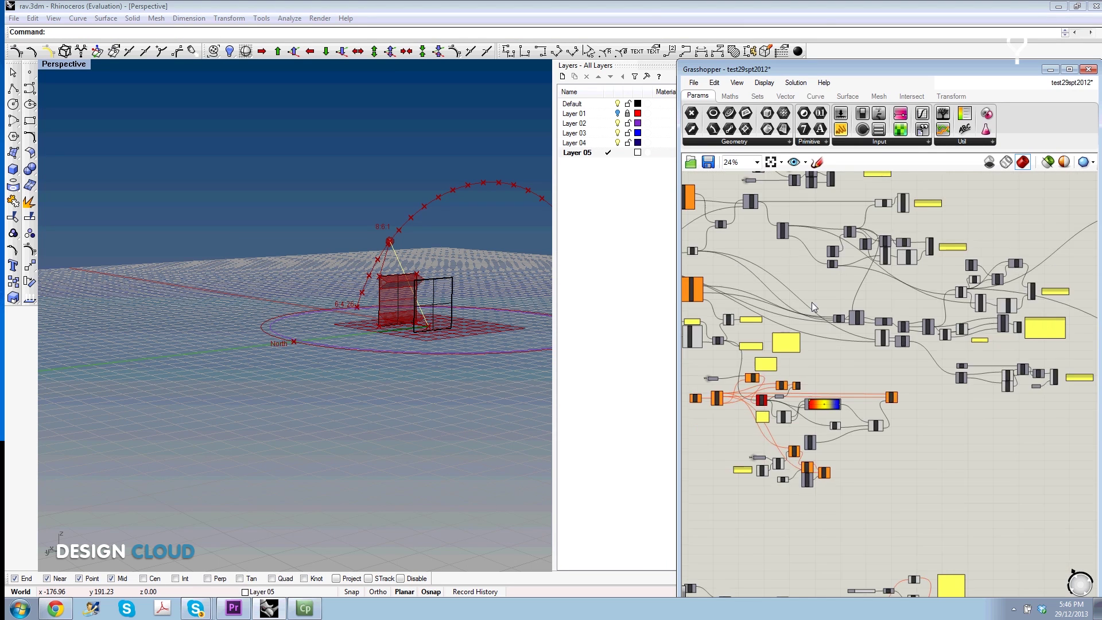
scroll(827, 310, "down", 1)
scroll(806, 298, "up", 3)
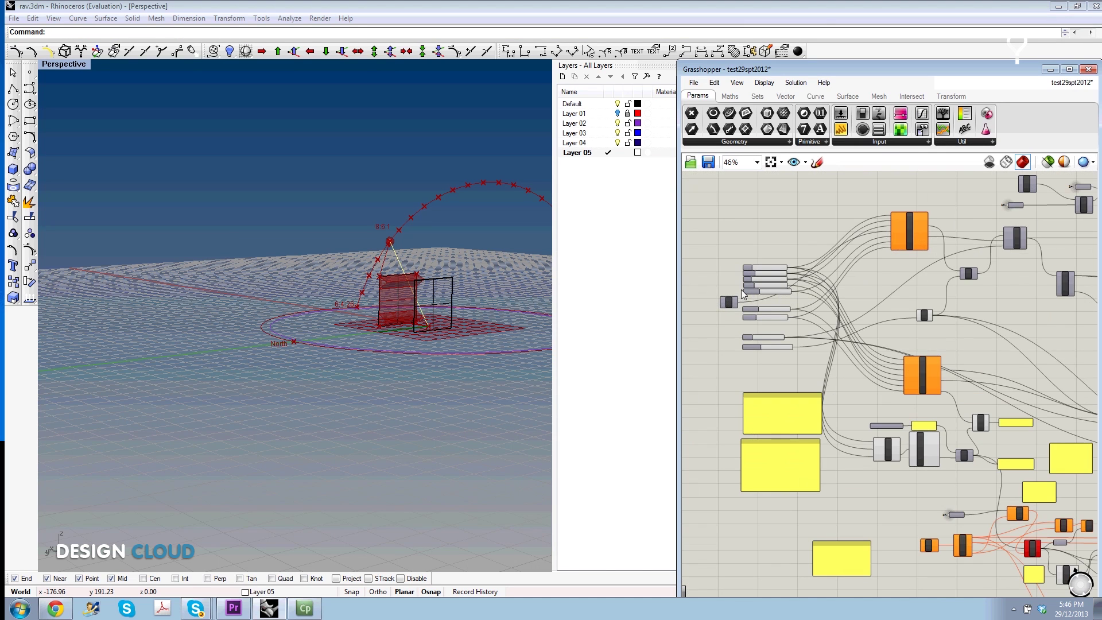
scroll(741, 290, "up", 3)
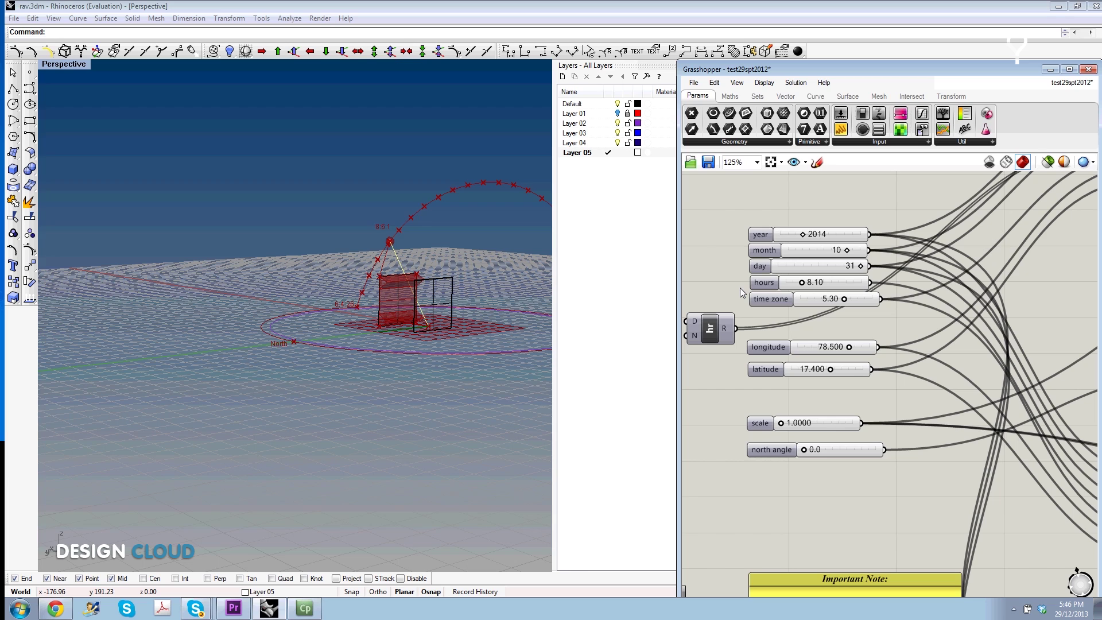
Trace where the year, month, day, hours, time zone, longitude and latitude values feed the sun path.
left_click(801, 236)
left_click(797, 253)
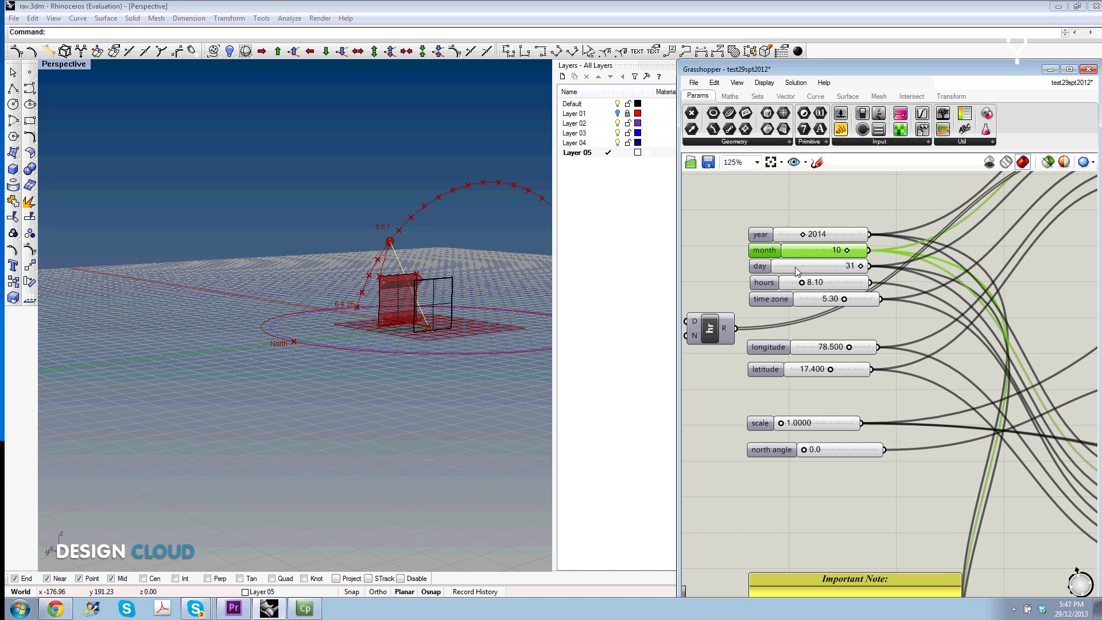
left_click(794, 284)
left_click(794, 301)
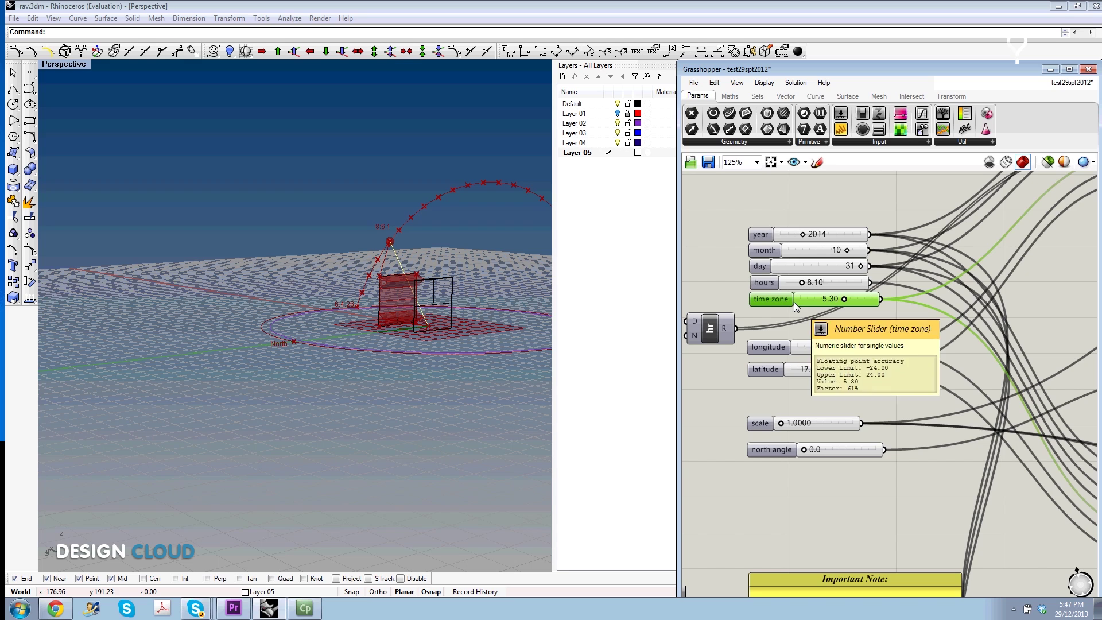
left_click(792, 349)
left_click(790, 371)
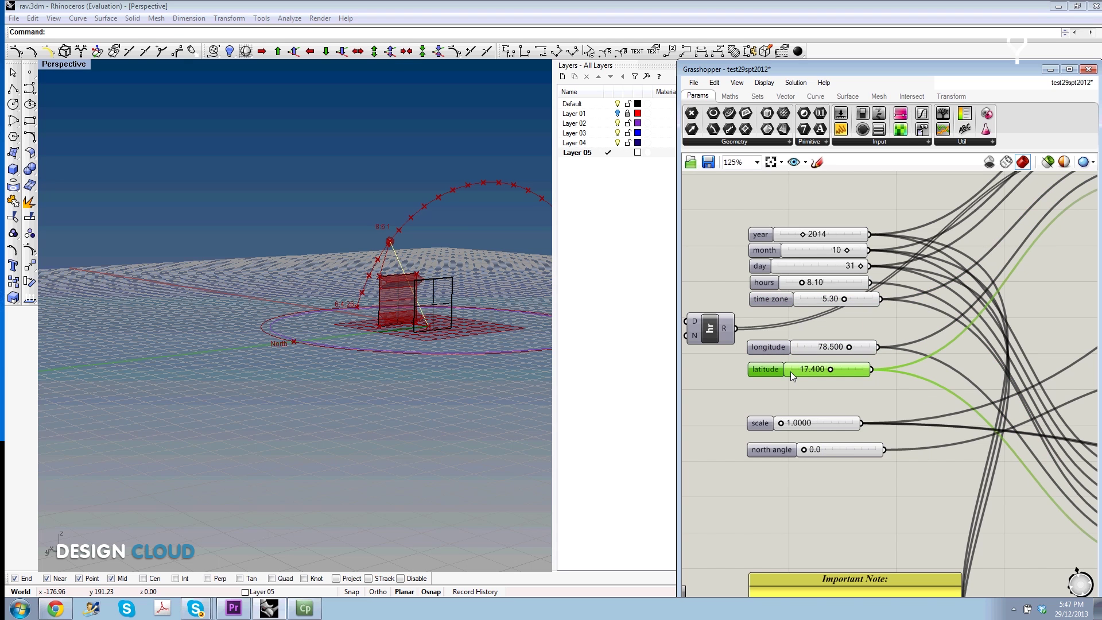
Drag the sun-path scale slider to see how it resizes the diagram.
scroll(781, 367, "down", 2)
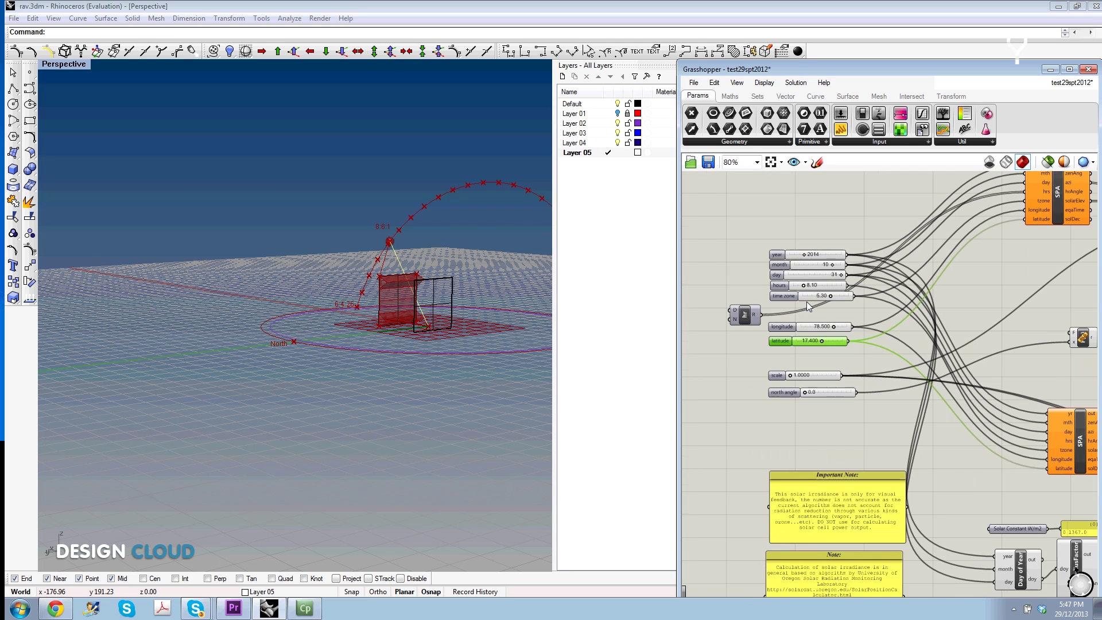
scroll(782, 392, "up", 2)
scroll(798, 376, "up", 3)
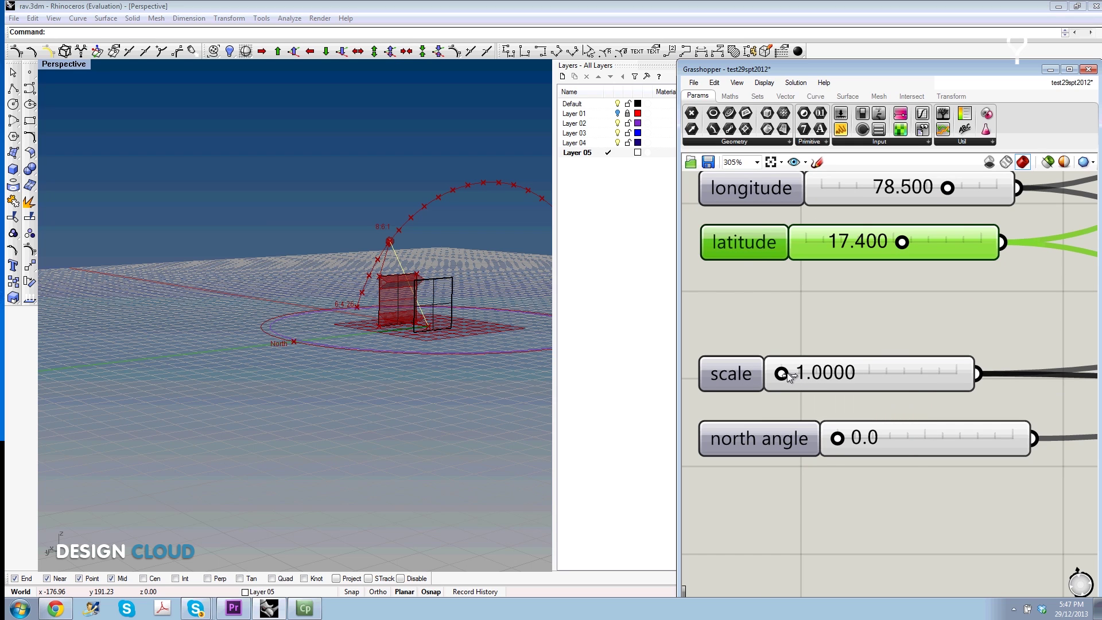
mouse_move(788, 373)
left_mouse_down()
mouse_move(824, 373)
mouse_move(780, 373)
mouse_move(816, 373)
mouse_move(797, 373)
left_mouse_up()
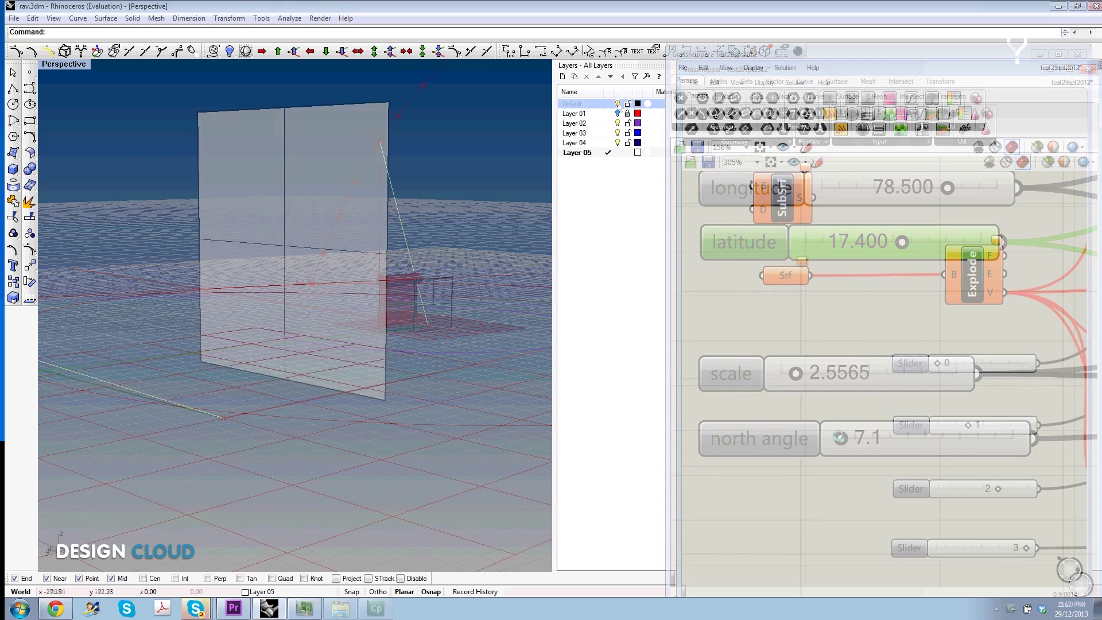
Reference one Rhino surface into the Srf parameter and check pt1's i input options.
right_click(783, 279)
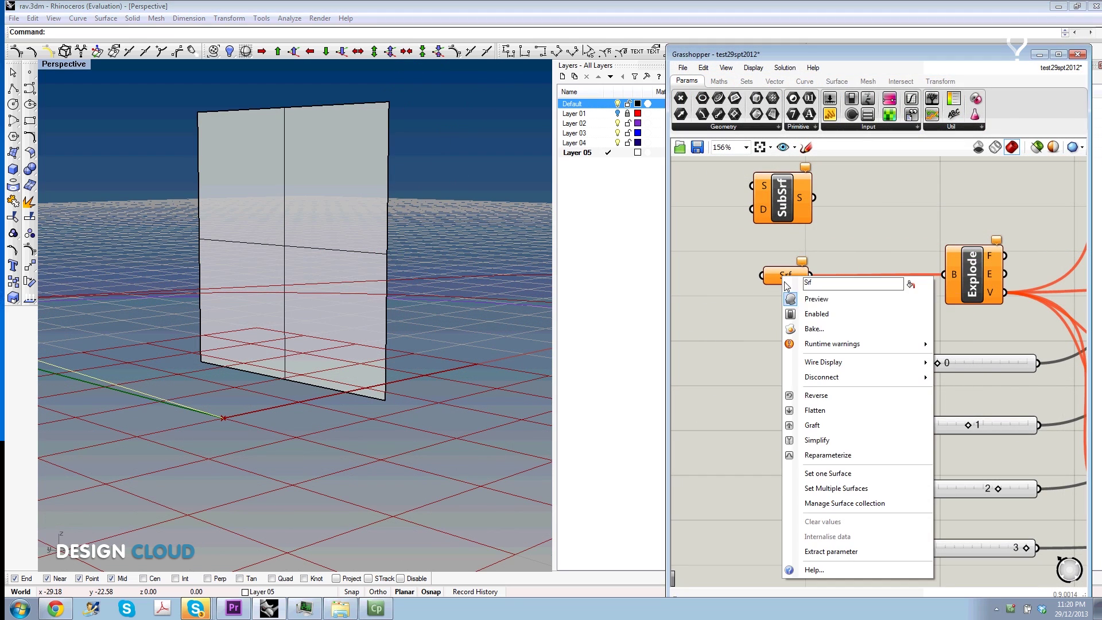
left_click(809, 477)
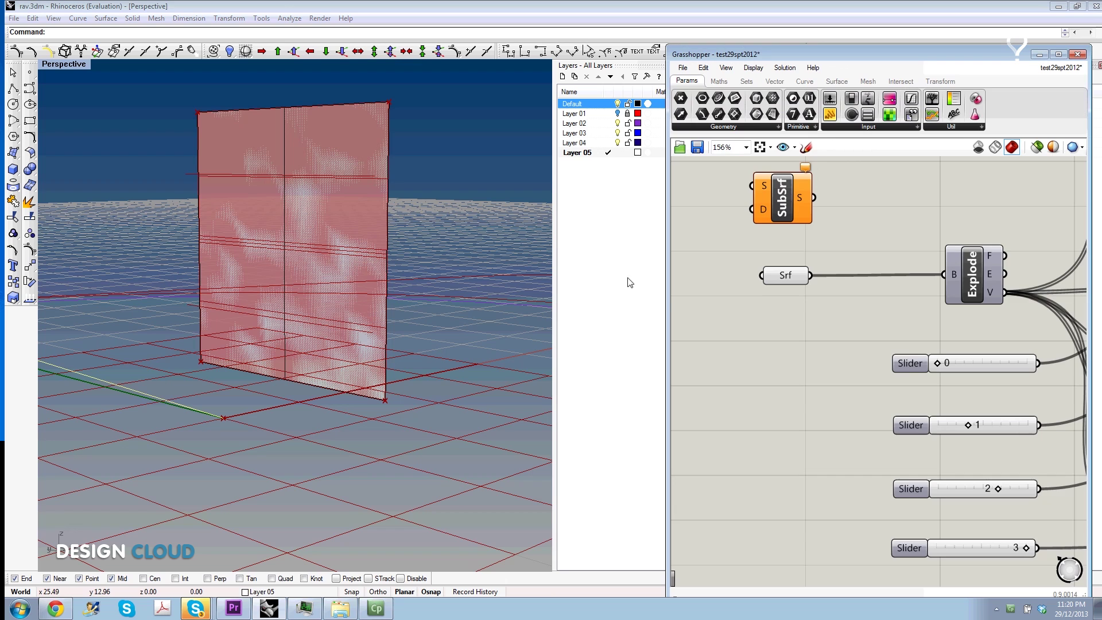
scroll(726, 323, "down", 3)
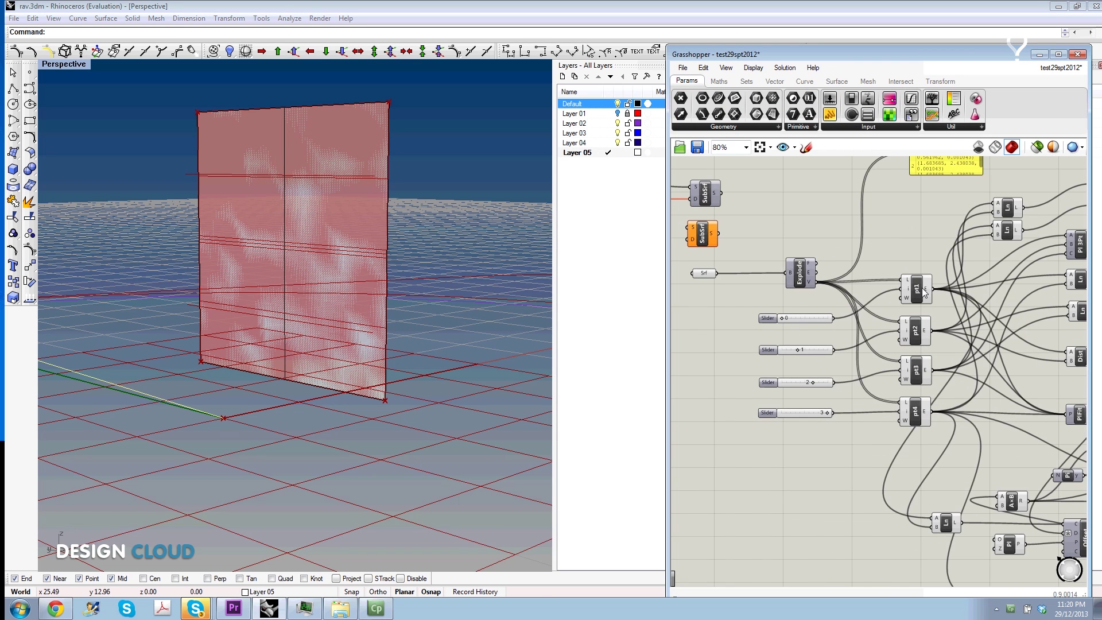
right_click(921, 288)
left_click(906, 289)
right_click(907, 288)
left_click(899, 291)
right_click(916, 288)
left_click(833, 275)
scroll(833, 276, "down", 1)
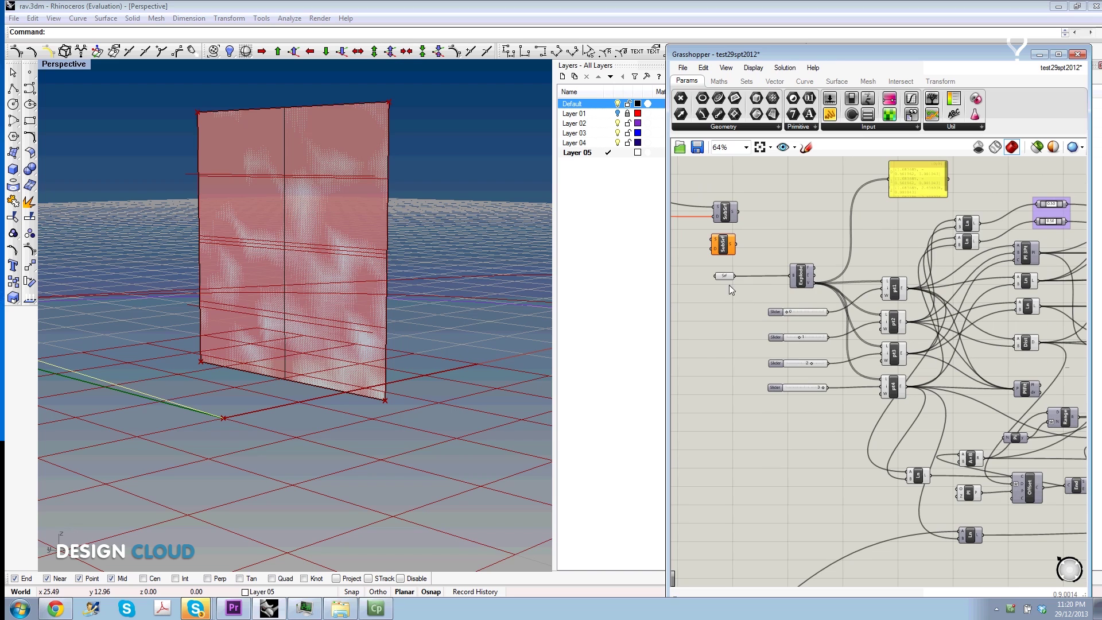
Hide the surface preview and inspect the pt1, pt2, Ln and Offset component outputs.
right_click(725, 277)
left_click(758, 300)
left_click(893, 292)
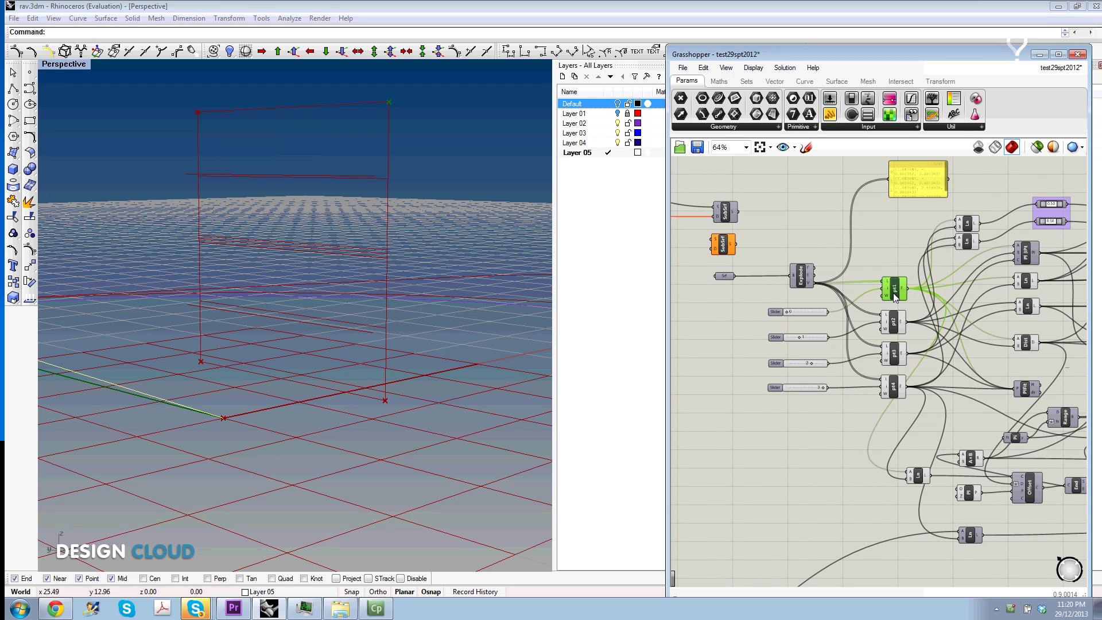
left_click(899, 324)
left_click(1026, 280)
scroll(976, 298, "down", 1)
scroll(976, 298, "up", 2)
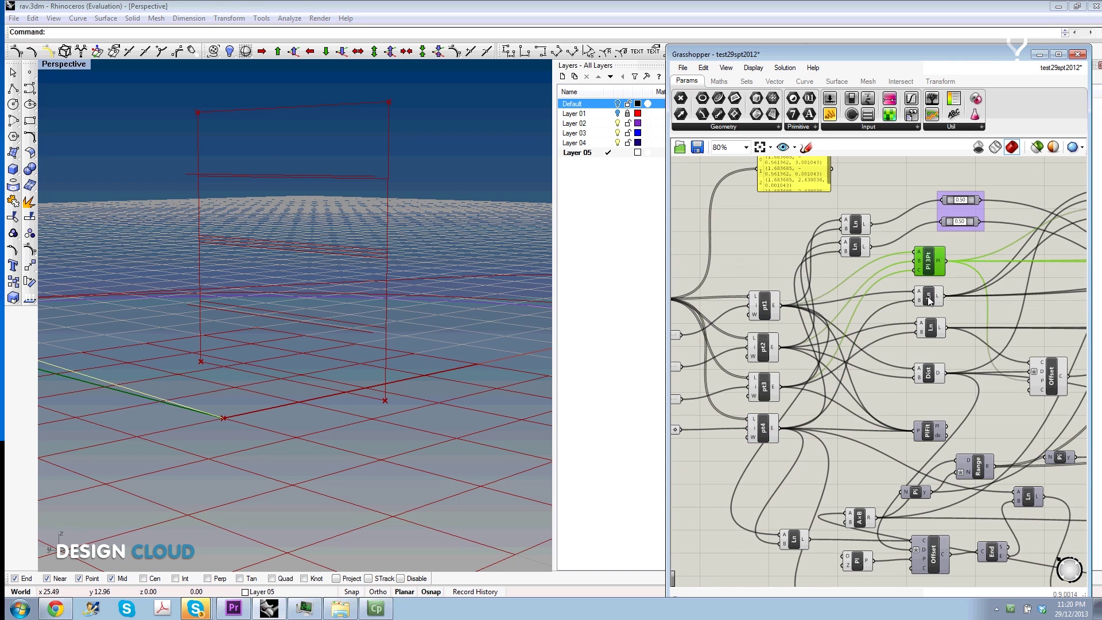
left_click(932, 328)
left_click(935, 373)
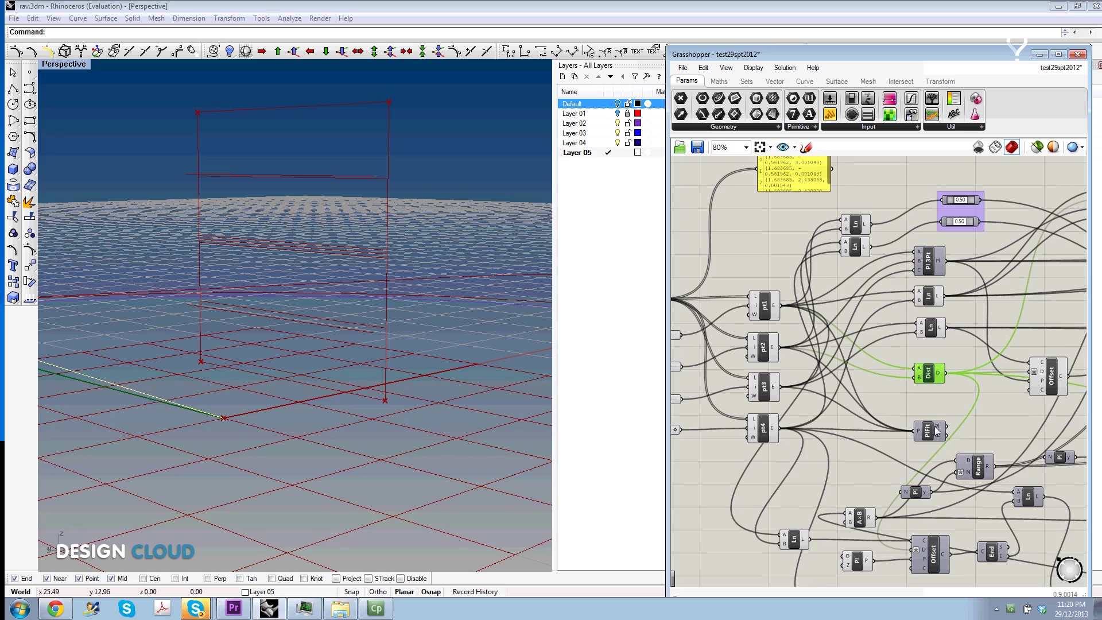
scroll(869, 375, "up", 2)
Inspect the Offset component's output on the panel outline.
left_click(954, 385)
scroll(953, 385, "down", 3)
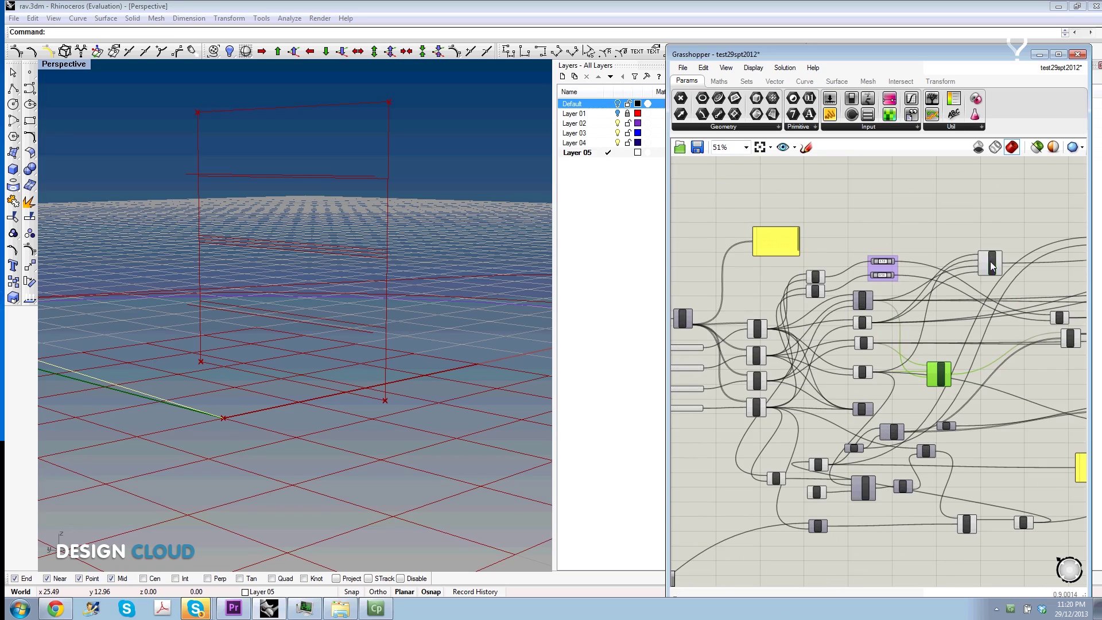
scroll(990, 260, "down", 1)
scroll(952, 300, "up", 2)
scroll(982, 239, "down", 1)
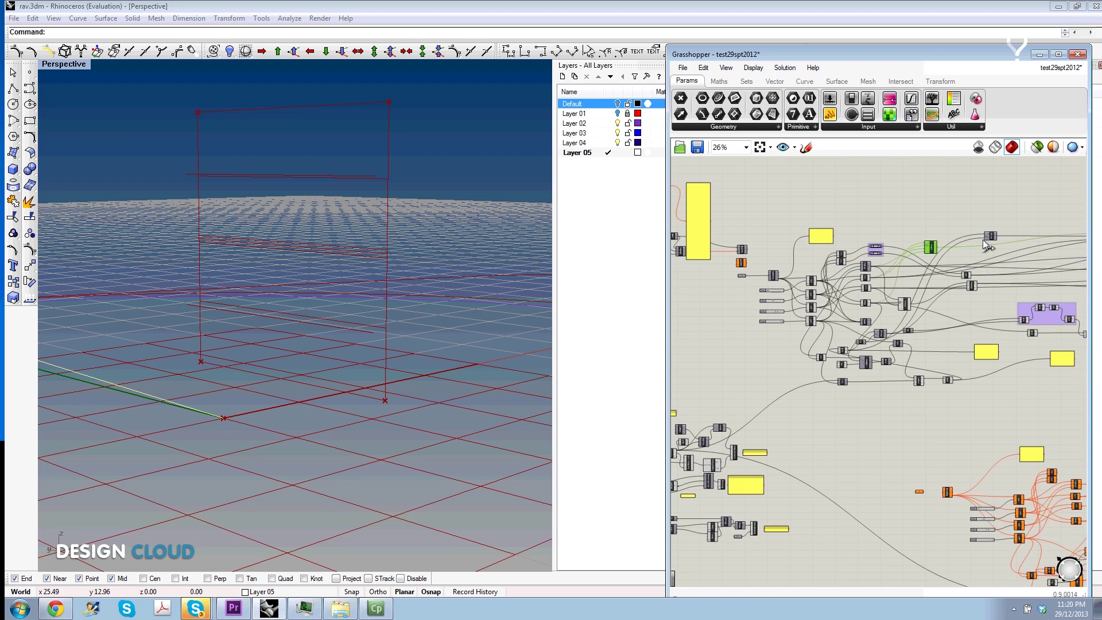
scroll(930, 299, "up", 1)
scroll(880, 359, "up", 1)
scroll(918, 304, "down", 5)
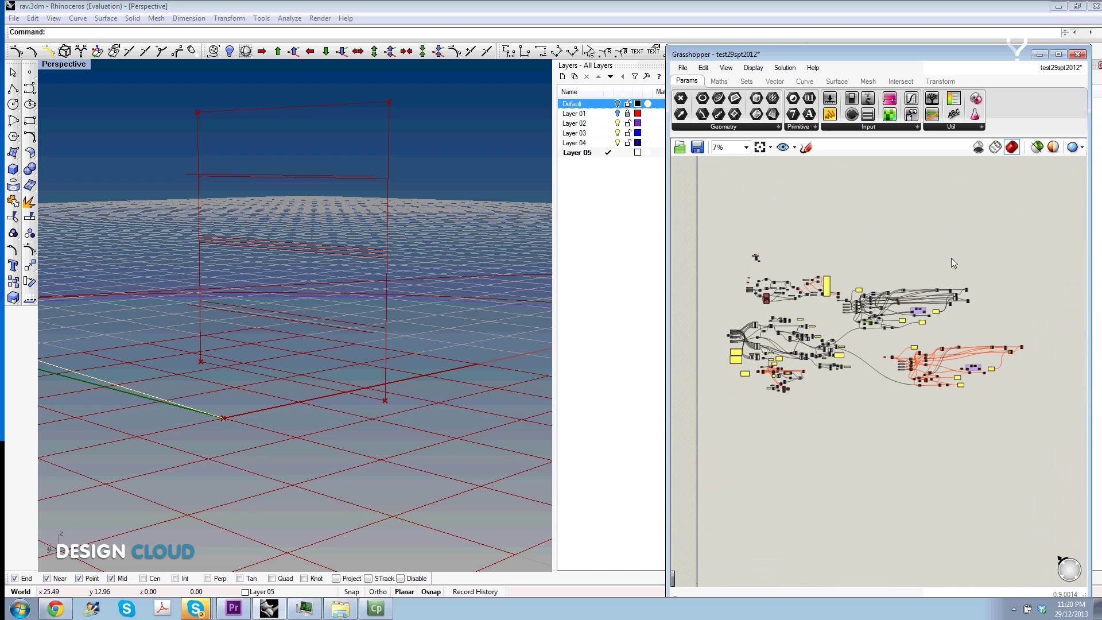
scroll(956, 287, "up", 4)
scroll(958, 296, "up", 1)
scroll(950, 275, "up", 2)
left_click(947, 269)
scroll(944, 269, "down", 3)
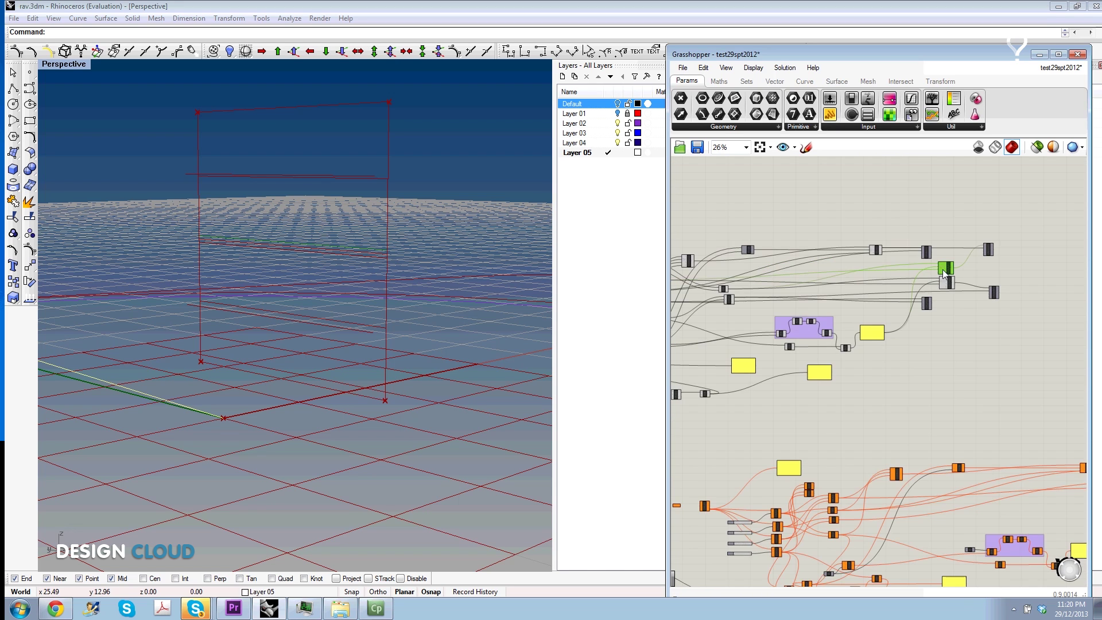
scroll(930, 264, "up", 3)
Enable Preview on the EdgeSrf components so the red folded panel faces appear.
right_click(928, 260)
left_click(953, 278)
scroll(827, 248, "down", 1)
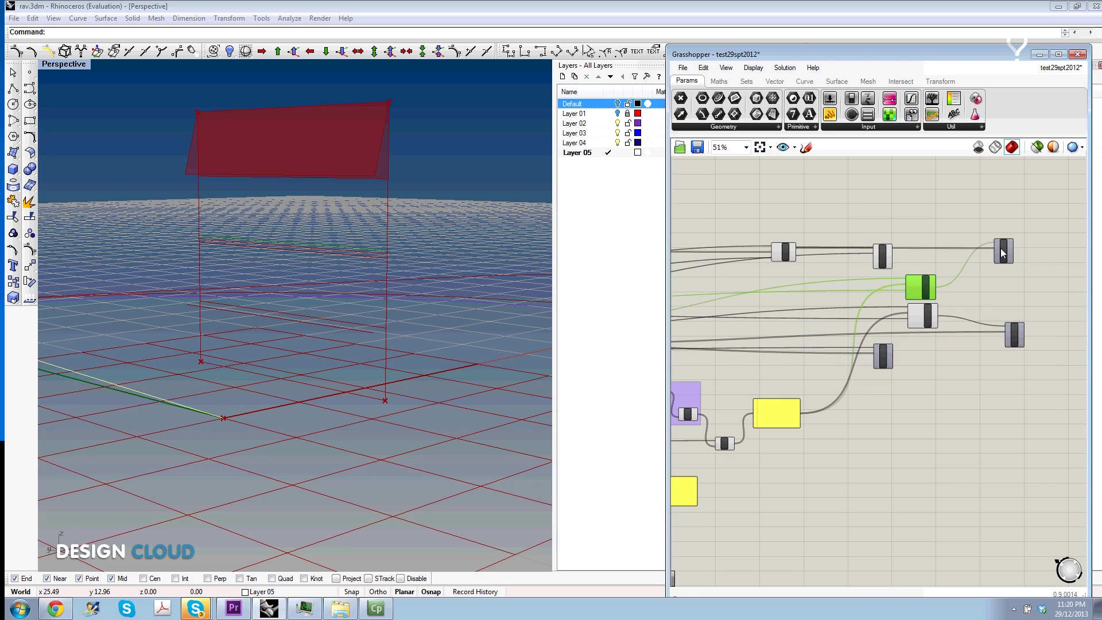
right_click(960, 248)
left_click(987, 265)
scroll(964, 298, "up", 2)
right_click(956, 302)
left_click(1009, 322)
scroll(1001, 242, "down", 3)
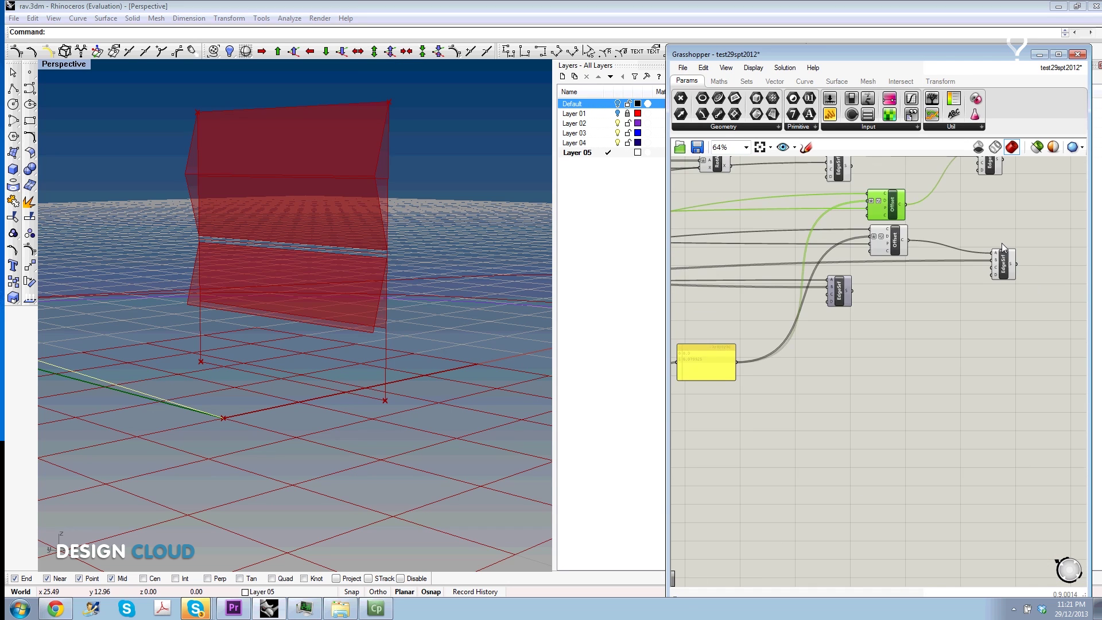
scroll(918, 247, "up", 1)
scroll(852, 264, "down", 3)
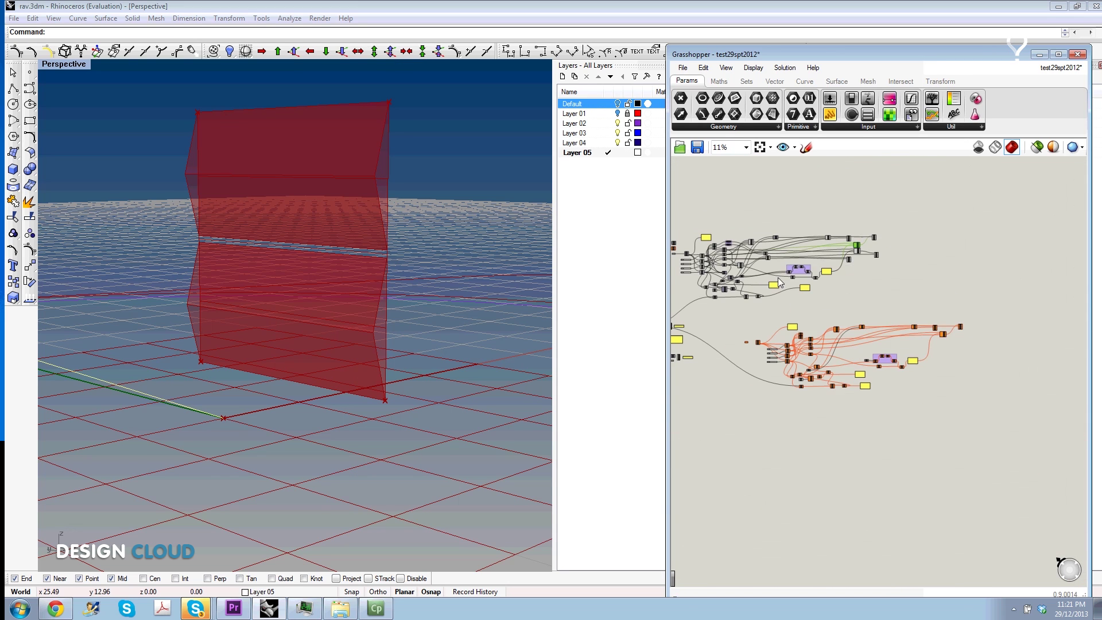
scroll(829, 277, "up", 3)
scroll(819, 277, "down", 1)
scroll(811, 274, "down", 3)
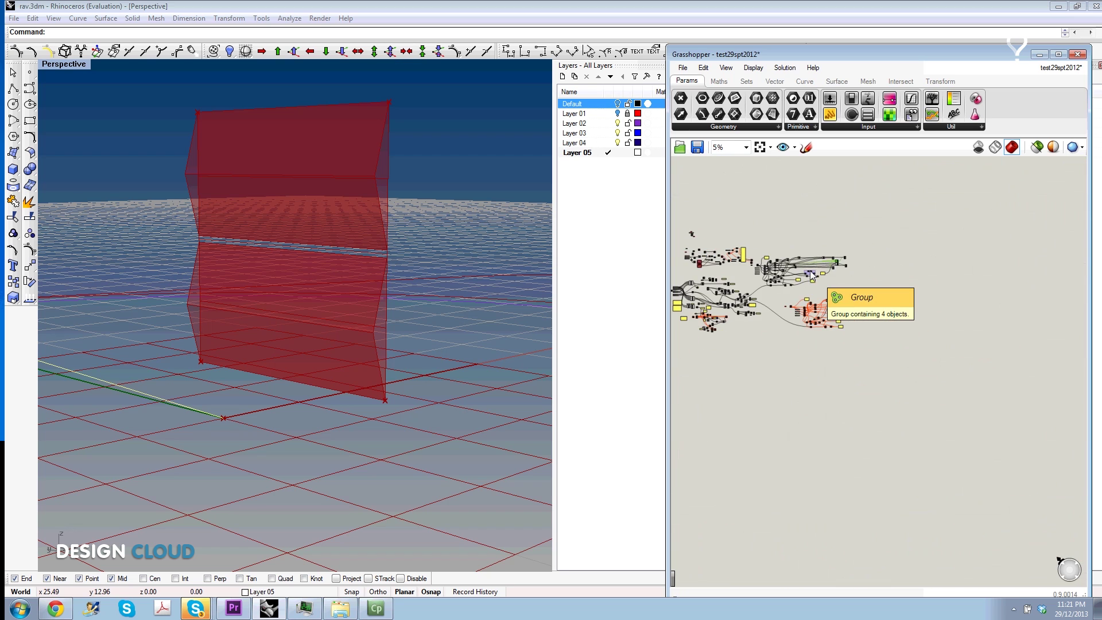
scroll(676, 257, "up", 1)
scroll(689, 287, "up", 1)
scroll(716, 320, "down", 1)
scroll(716, 320, "up", 5)
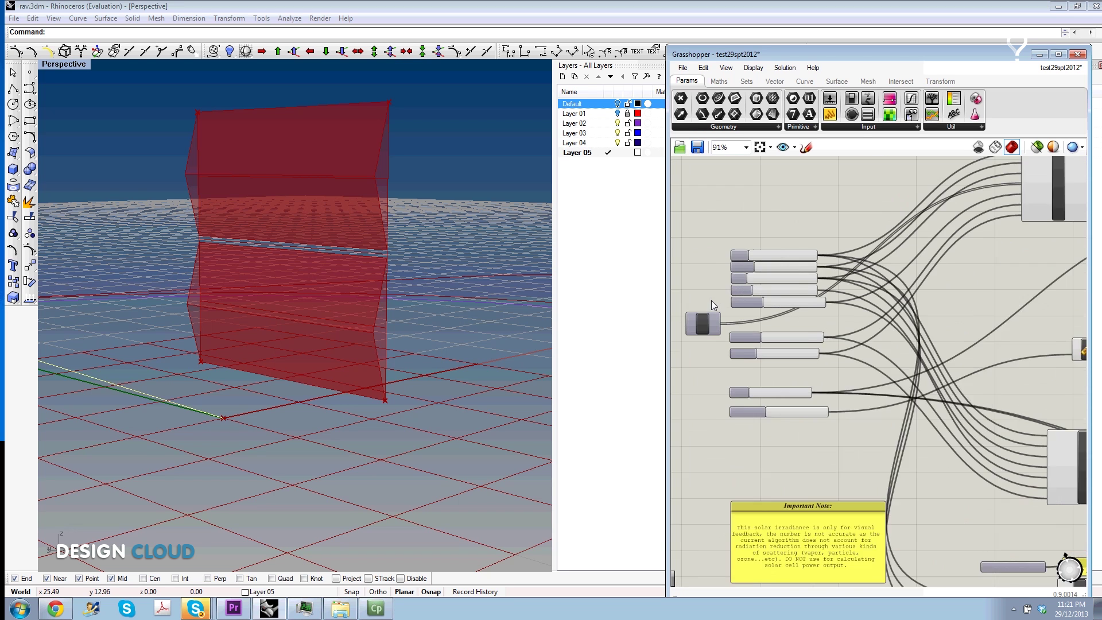
Sweep the hour slider and orbit the Perspective view to see the whole sun-path arc.
scroll(711, 301, "up", 2)
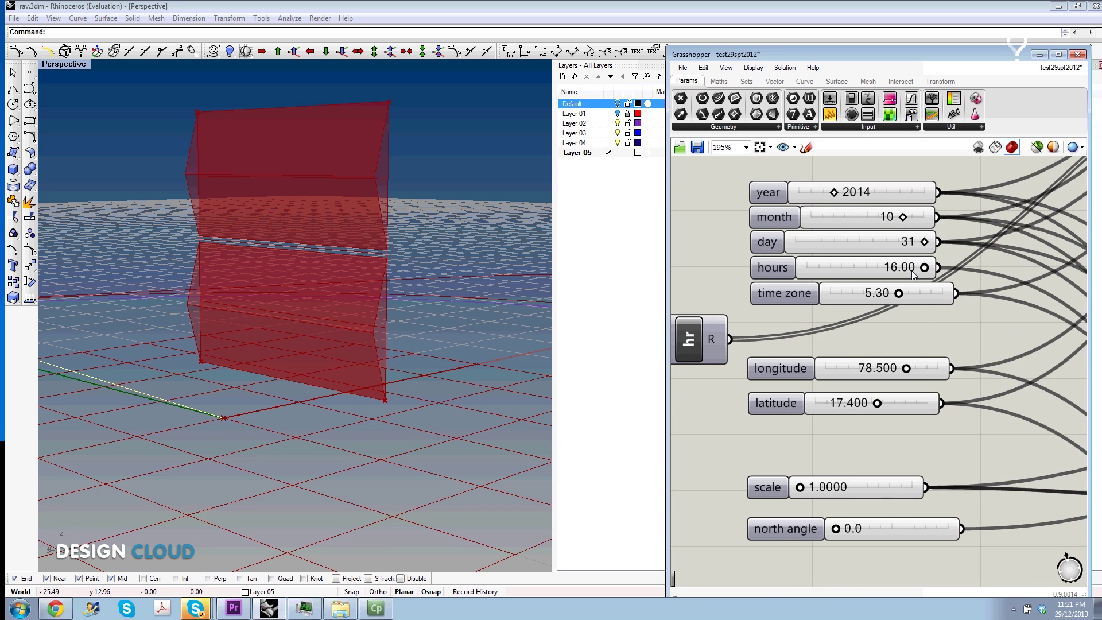
mouse_move(923, 268)
left_mouse_down()
mouse_move(815, 268)
mouse_move(928, 268)
left_mouse_up()
scroll(930, 267, "down", 4)
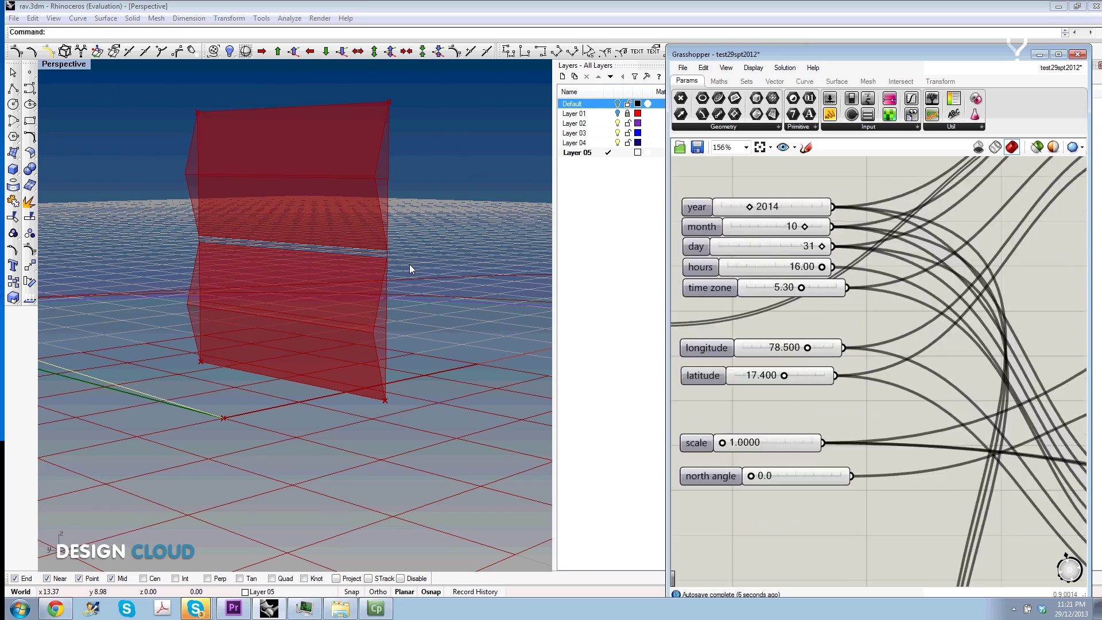
left_click(411, 263)
scroll(411, 263, "down", 5)
right_click_drag(326, 270, 452, 254)
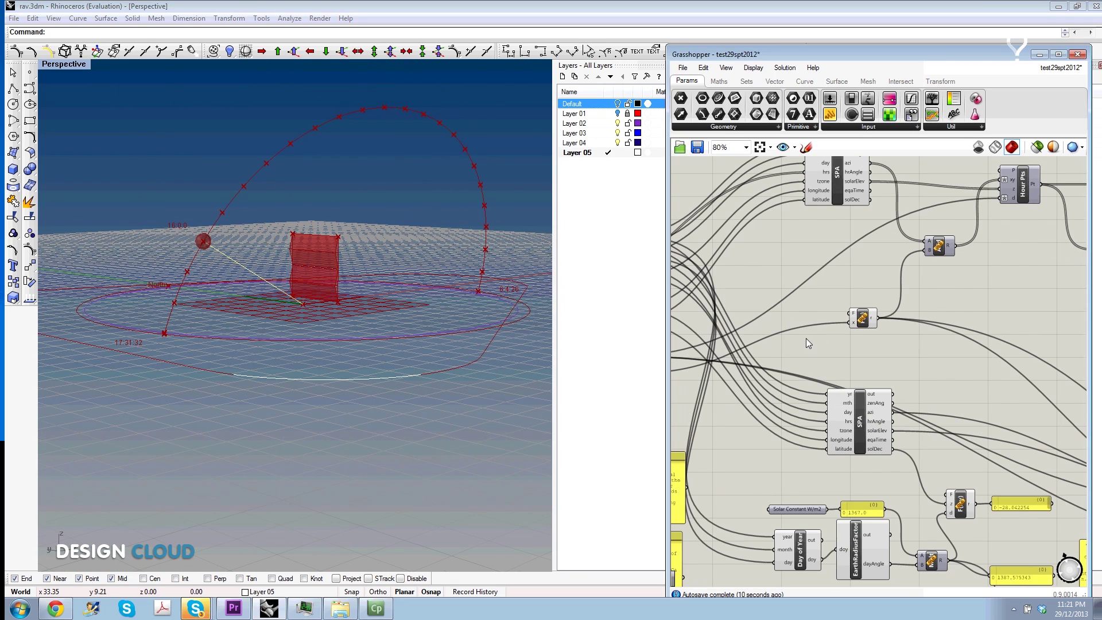
scroll(776, 322, "down", 1)
scroll(861, 349, "up", 6)
scroll(861, 350, "up", 1)
Set the sun to 1 January at about 13.97 hours and orbit to view it.
left_click_drag(1028, 266, 910, 264)
scroll(908, 254, "down", 1)
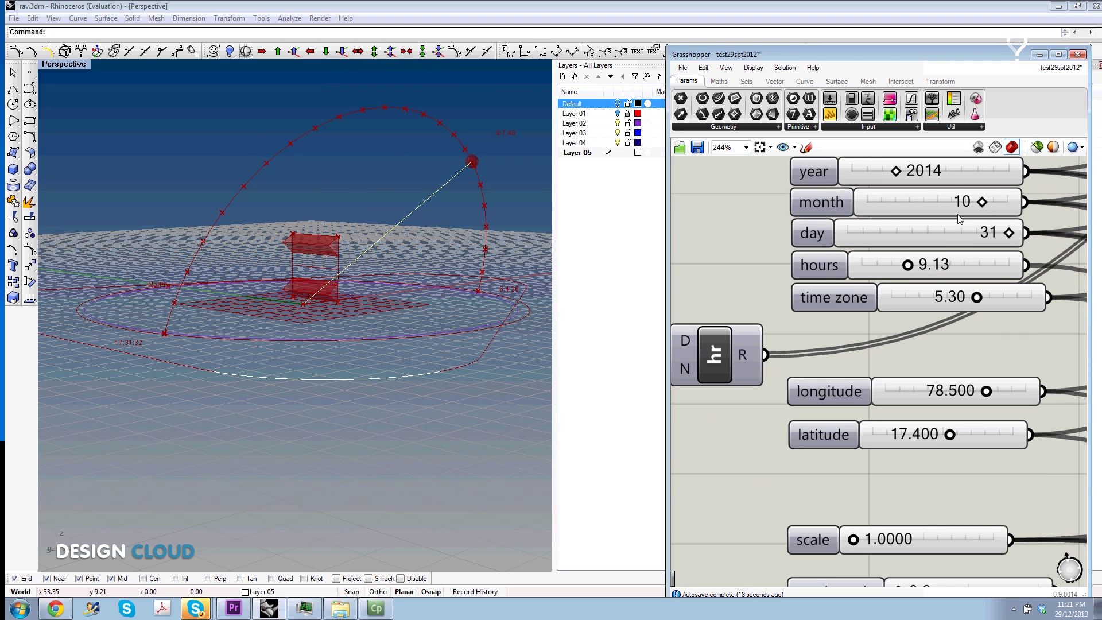
left_click_drag(982, 202, 853, 204)
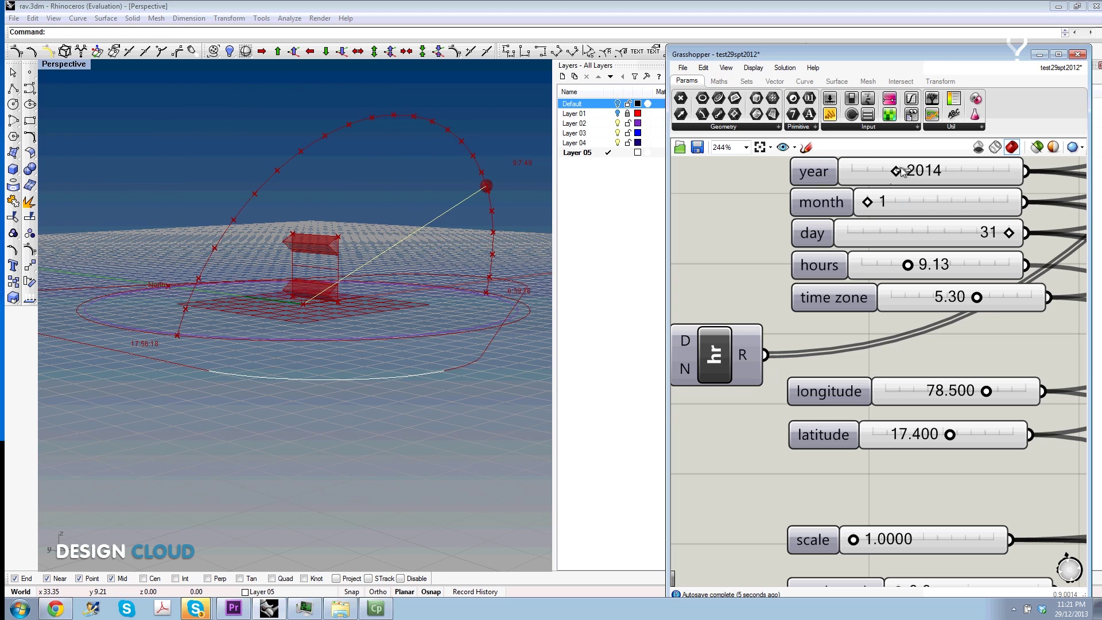
left_click_drag(1009, 234, 848, 234)
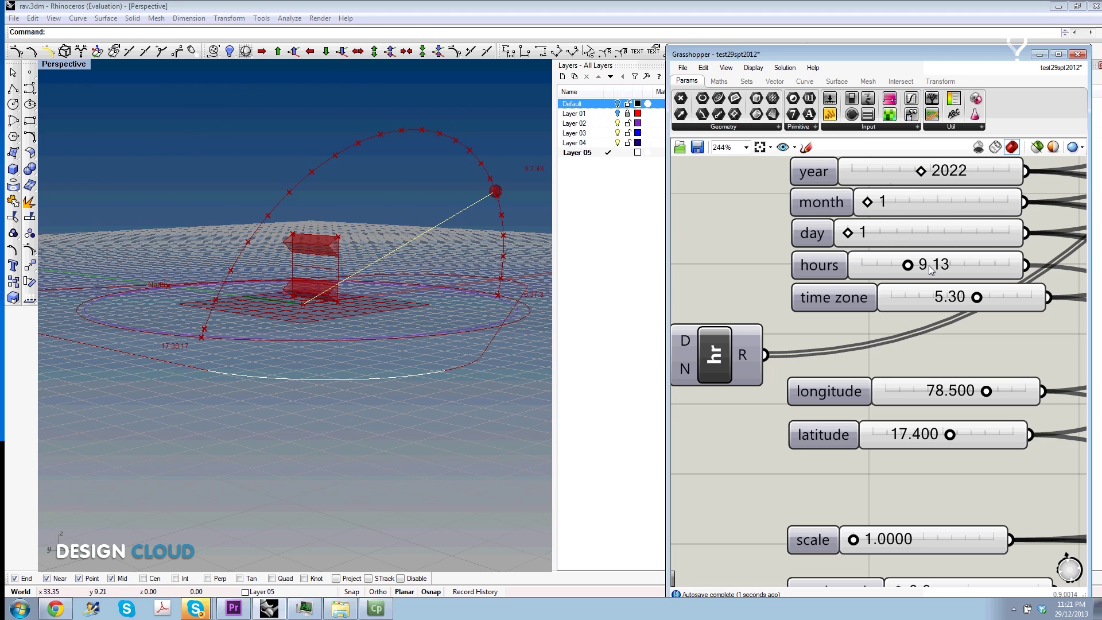
mouse_move(907, 264)
left_mouse_down()
mouse_move(886, 266)
mouse_move(992, 272)
mouse_move(907, 265)
mouse_move(980, 276)
left_mouse_up()
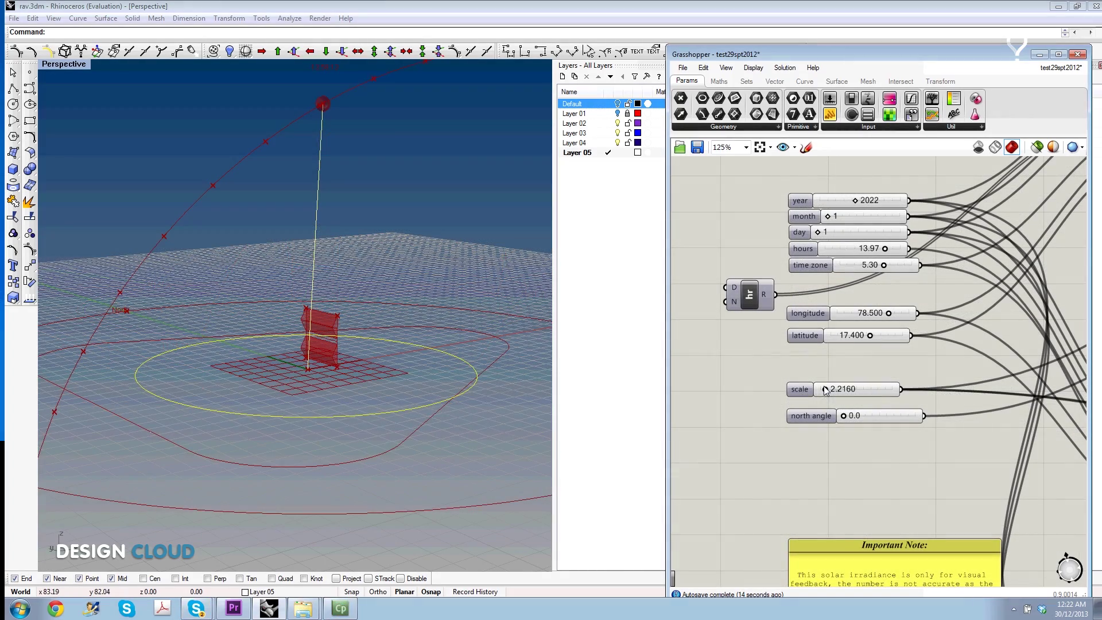
right_click_drag(458, 199, 393, 276)
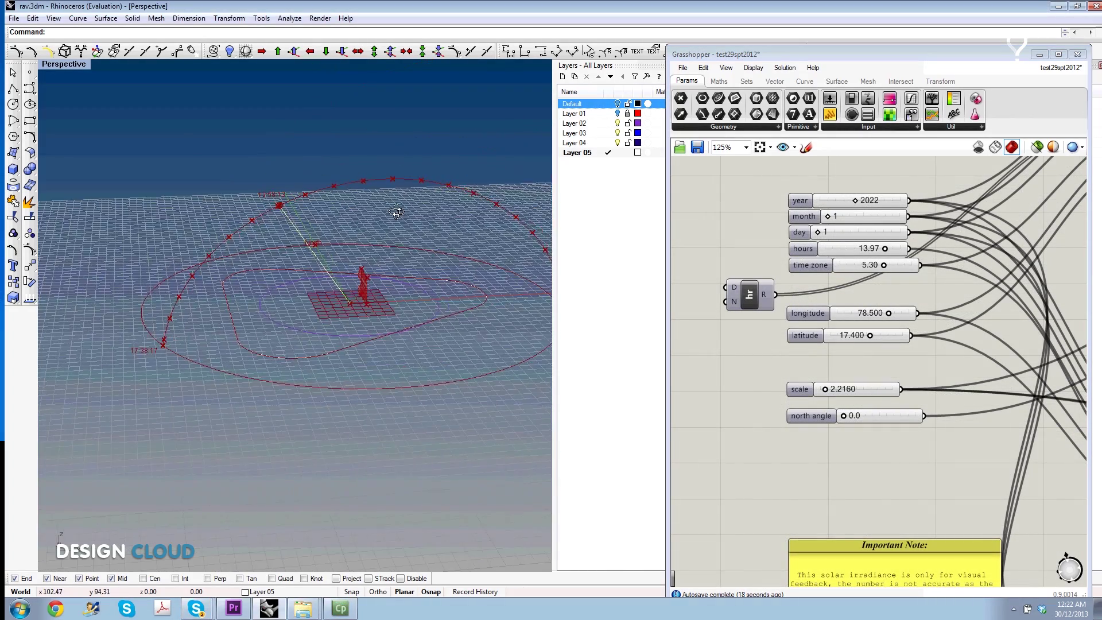
Reference the Rhino base curve in Crv and wire it into Move's G input.
scroll(810, 271, "down", 5)
scroll(891, 209, "up", 2)
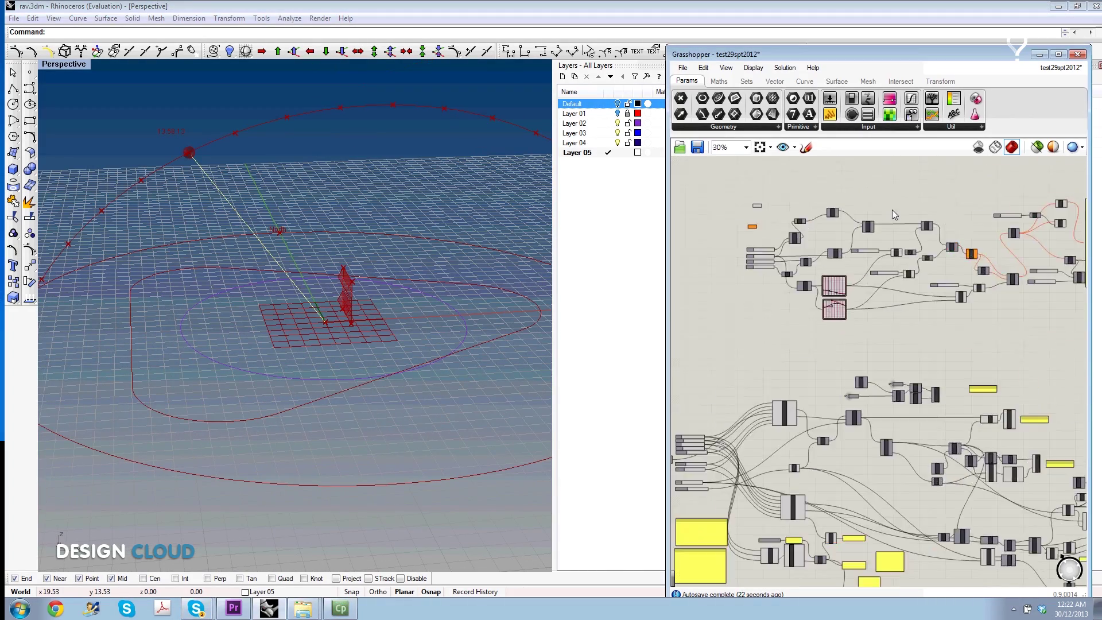
scroll(766, 220, "up", 2)
scroll(784, 235, "down", 1)
scroll(769, 184, "up", 1)
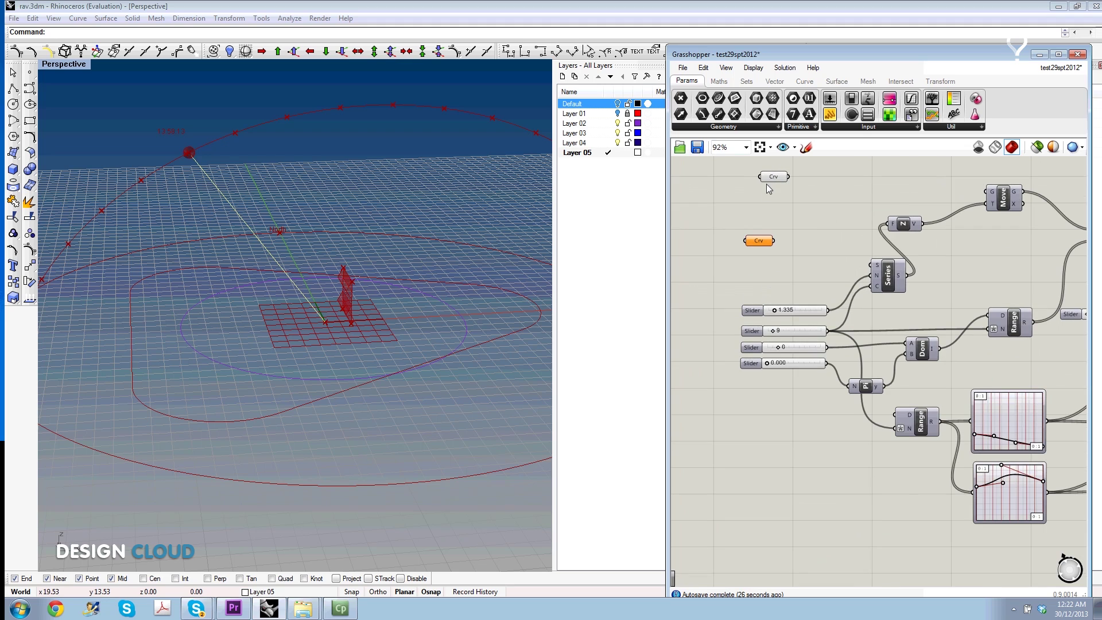
right_click(756, 244)
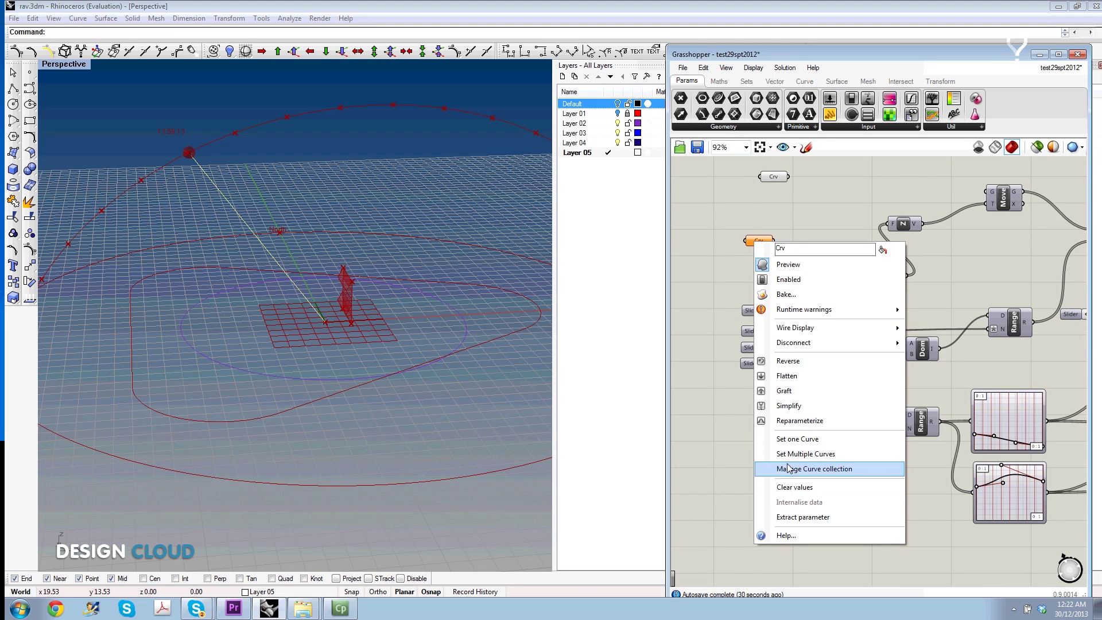
left_click(781, 439)
left_click(487, 343)
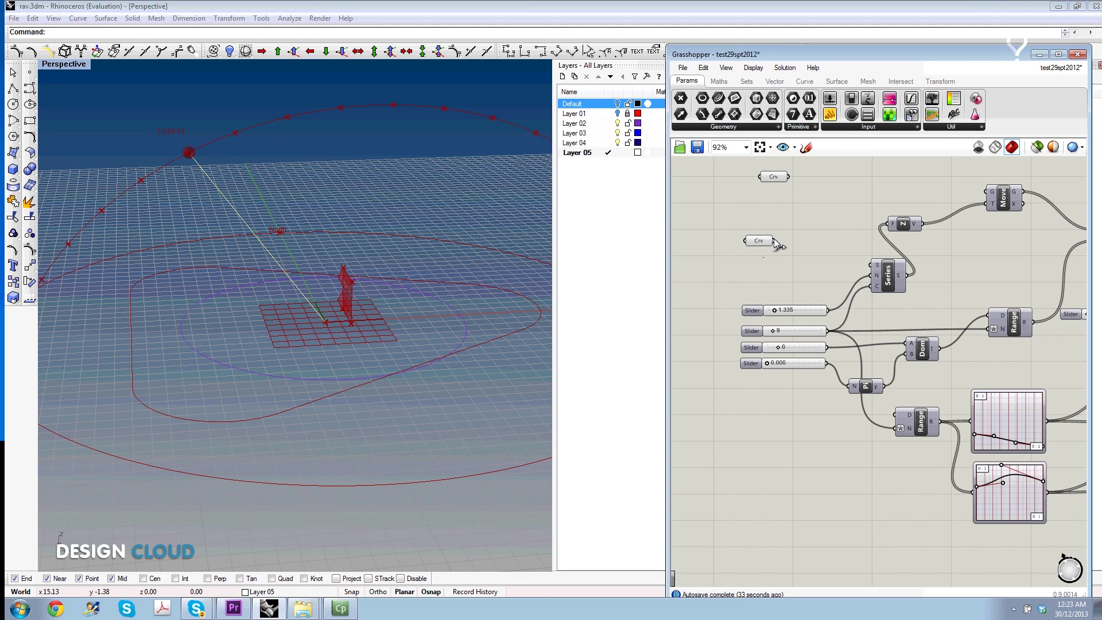
left_click_drag(993, 183, 991, 191)
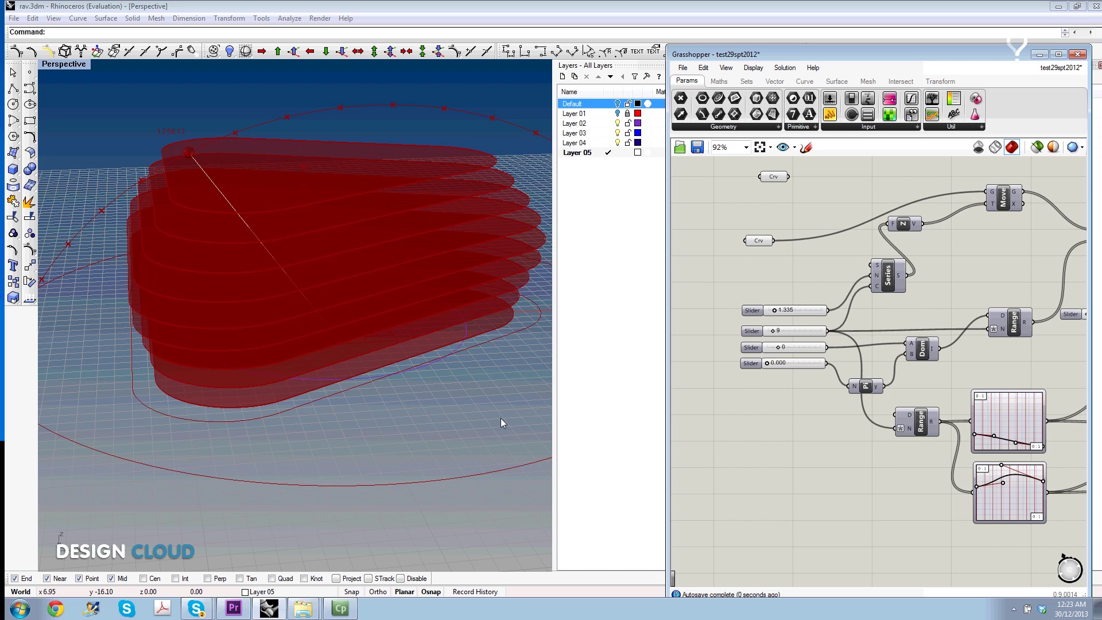
Orbit to a side view of the floor plates and turn on the Loft preview.
scroll(756, 328, "up", 4)
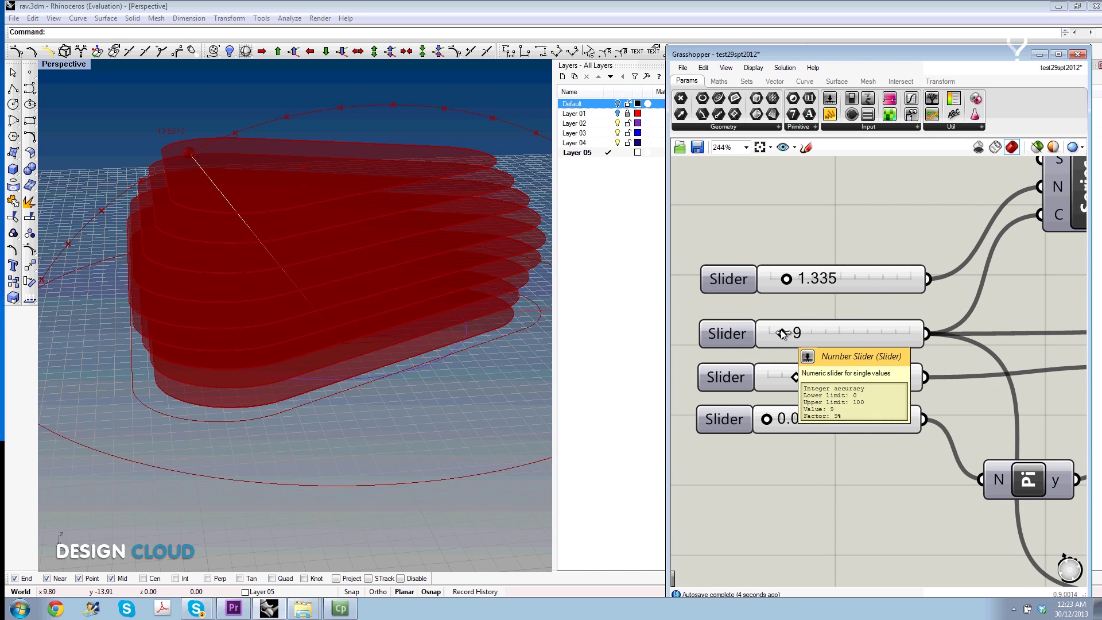
mouse_move(505, 402)
right_mouse_down()
mouse_move(516, 347)
mouse_move(445, 233)
mouse_move(414, 307)
right_mouse_up()
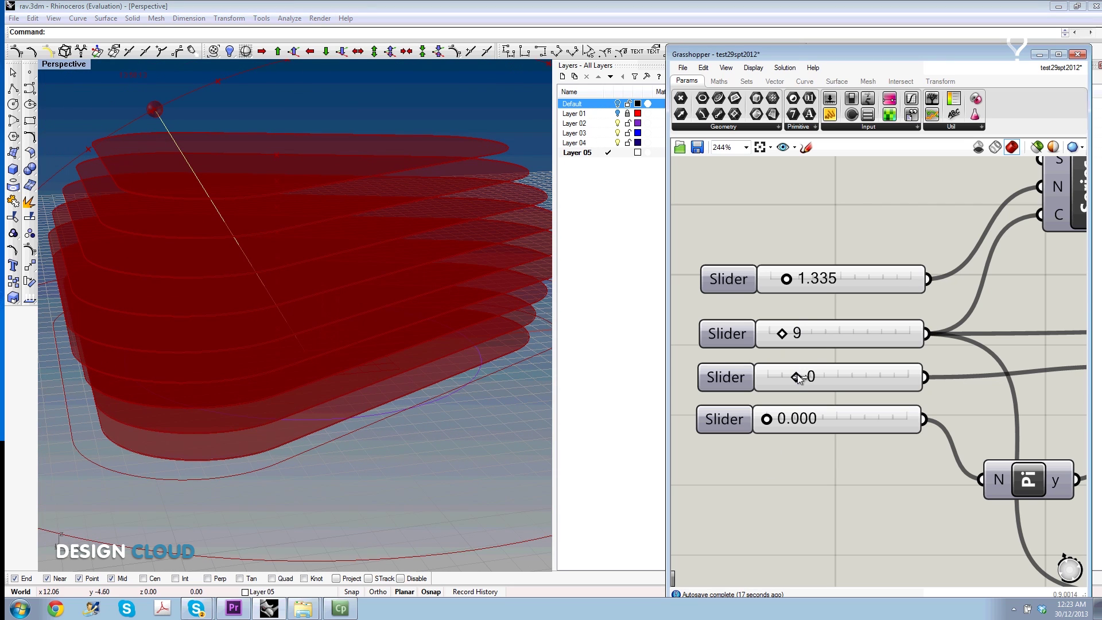
scroll(771, 305, "down", 5)
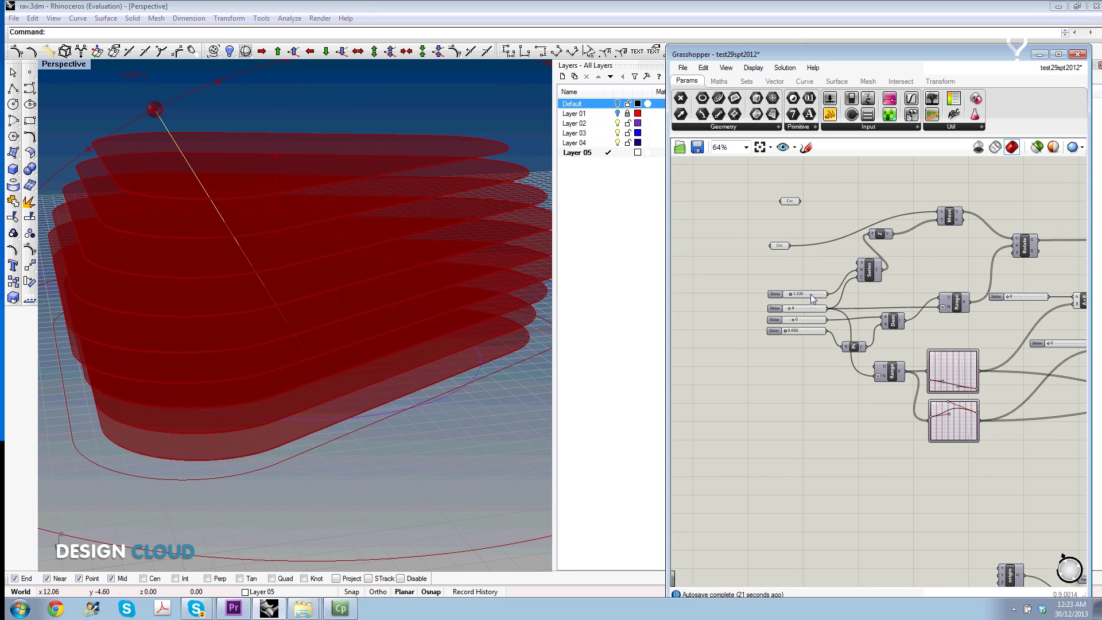
scroll(862, 289, "up", 3)
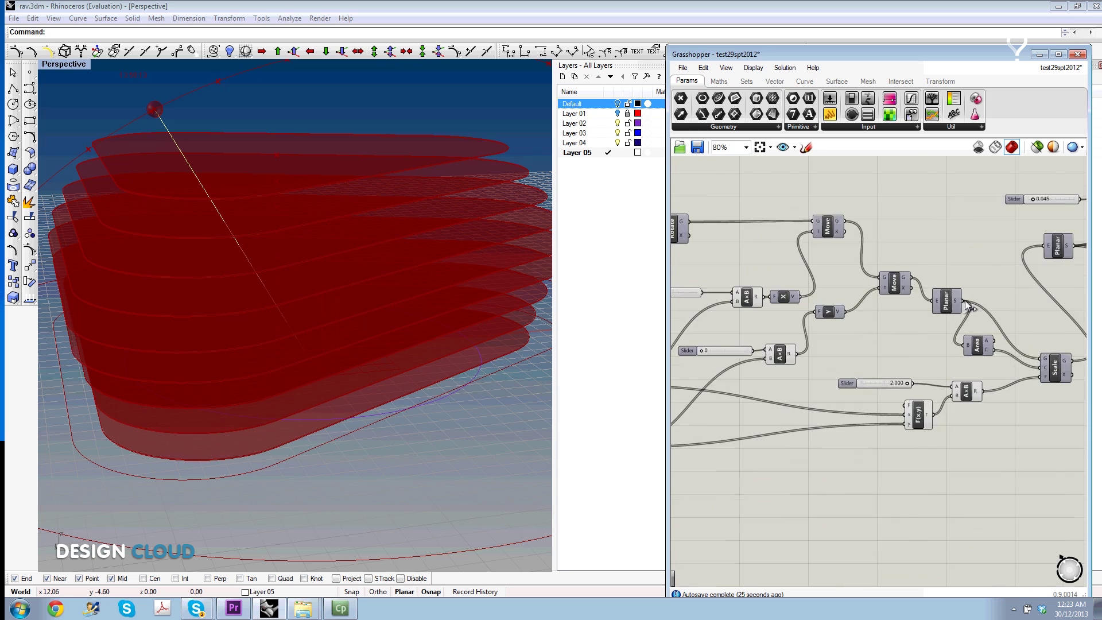
scroll(948, 302, "up", 6)
scroll(948, 302, "down", 1)
scroll(900, 295, "down", 4)
scroll(883, 310, "down", 3)
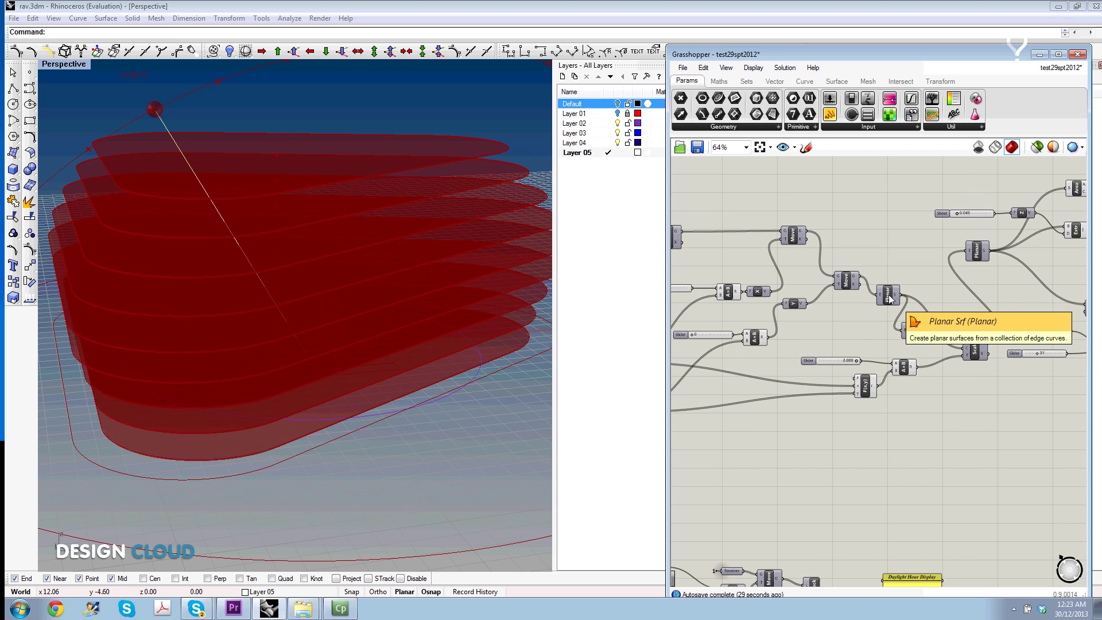
scroll(955, 267, "down", 2)
scroll(956, 266, "up", 4)
scroll(962, 306, "up", 1)
scroll(905, 316, "down", 2)
right_click(850, 289)
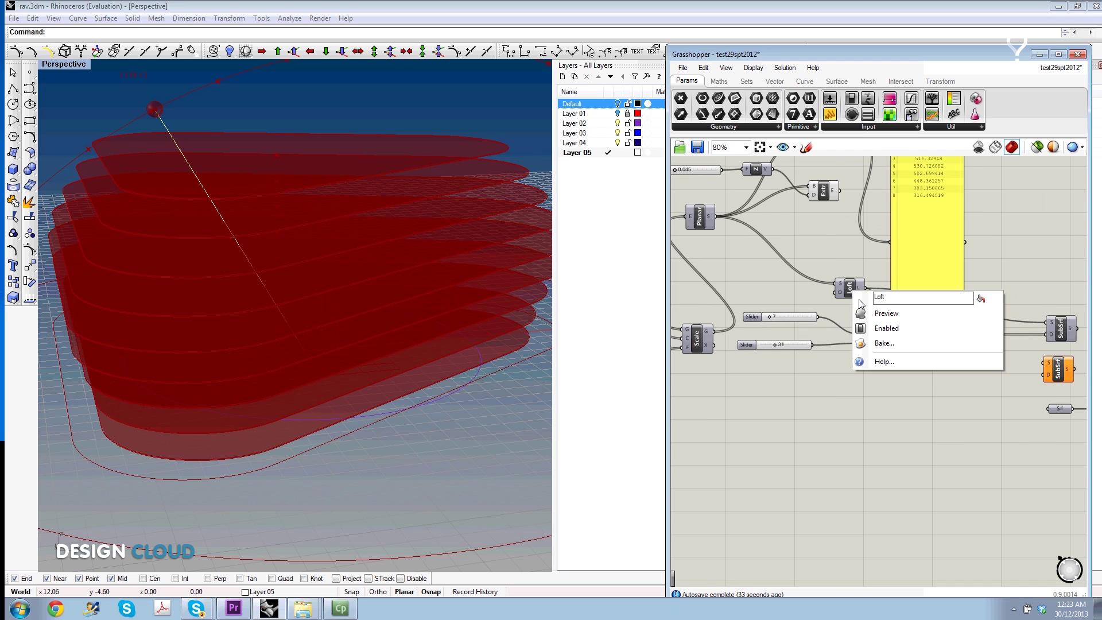
left_click(883, 311)
Turn on the SubSrf preview to show the skin divided into panels.
scroll(371, 320, "up", 3)
mouse_move(372, 320)
right_mouse_down()
mouse_move(285, 322)
mouse_move(447, 339)
right_mouse_up()
scroll(774, 380, "down", 2)
scroll(775, 380, "up", 3)
scroll(758, 345, "down", 1)
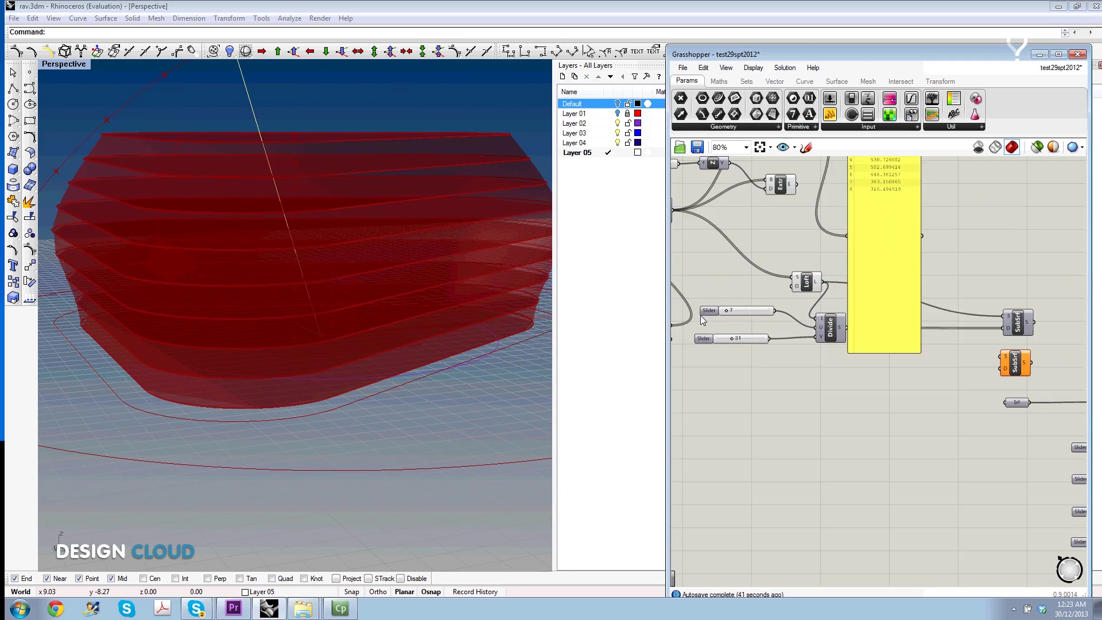
scroll(746, 315, "up", 3)
scroll(750, 374, "down", 3)
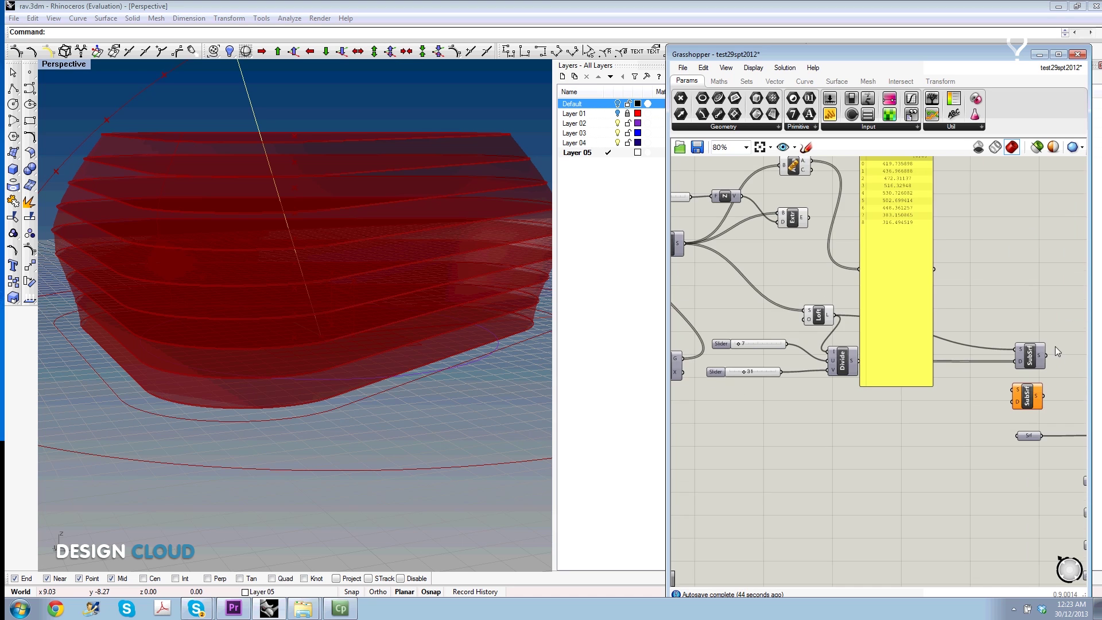
scroll(975, 367, "up", 2)
right_click(954, 370)
left_click(1011, 388)
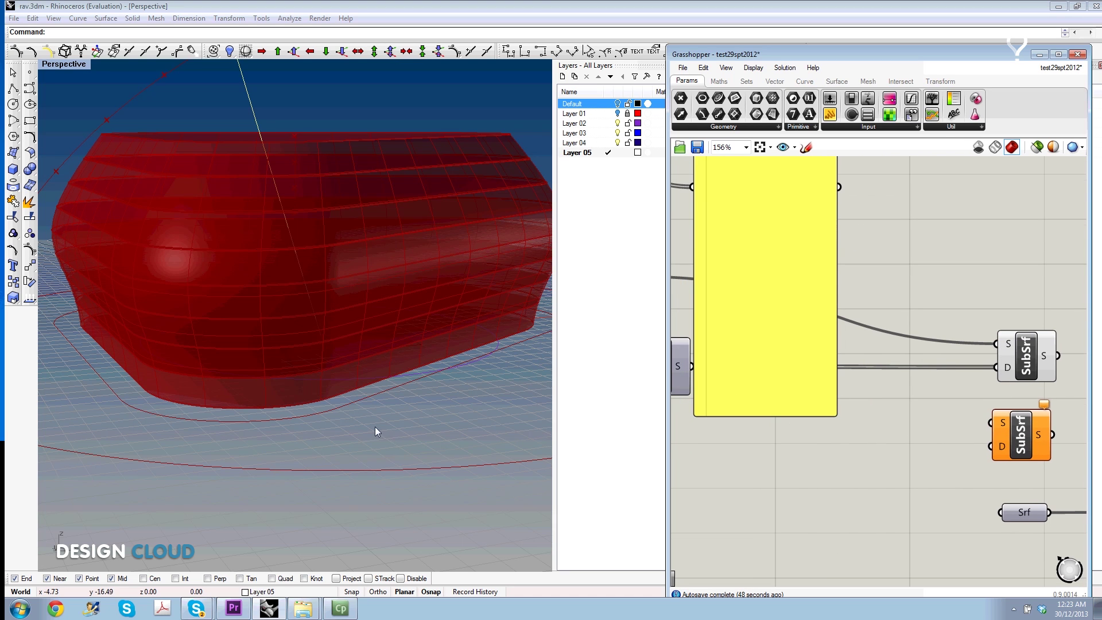
Lower the second Graph Mapper's top control point to straighten the tower's bulge.
mouse_move(376, 433)
right_mouse_down()
mouse_move(405, 399)
mouse_move(421, 404)
mouse_move(190, 408)
mouse_move(367, 396)
mouse_move(393, 406)
right_mouse_up()
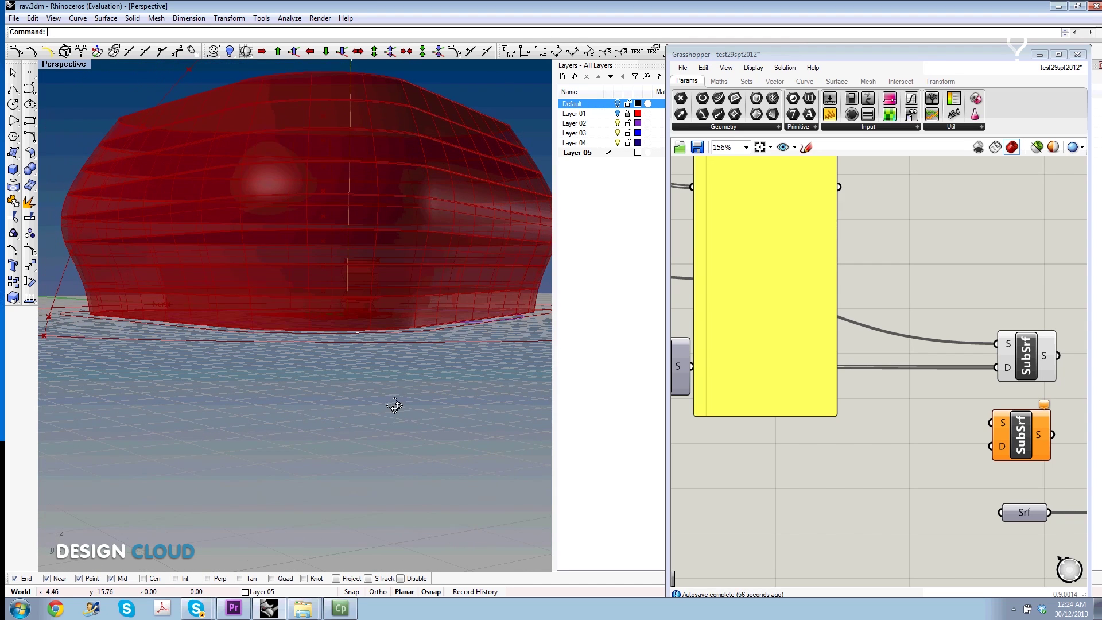
scroll(880, 344, "down", 5)
scroll(738, 369, "up", 6)
scroll(739, 369, "up", 1)
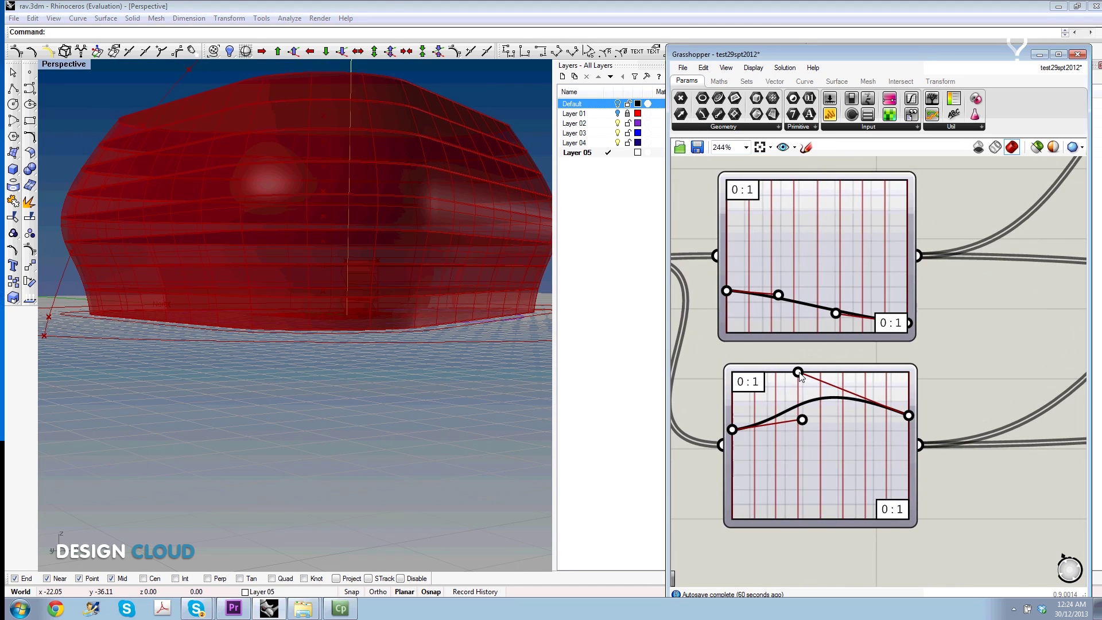
left_click_drag(801, 373, 801, 393)
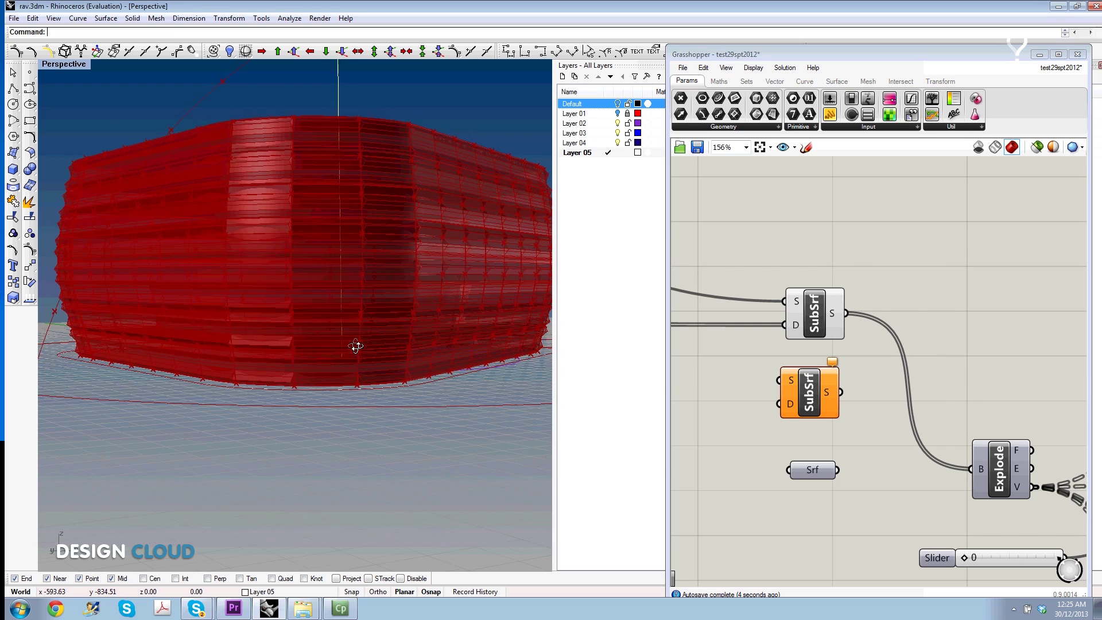
right_click_drag(433, 373, 360, 308)
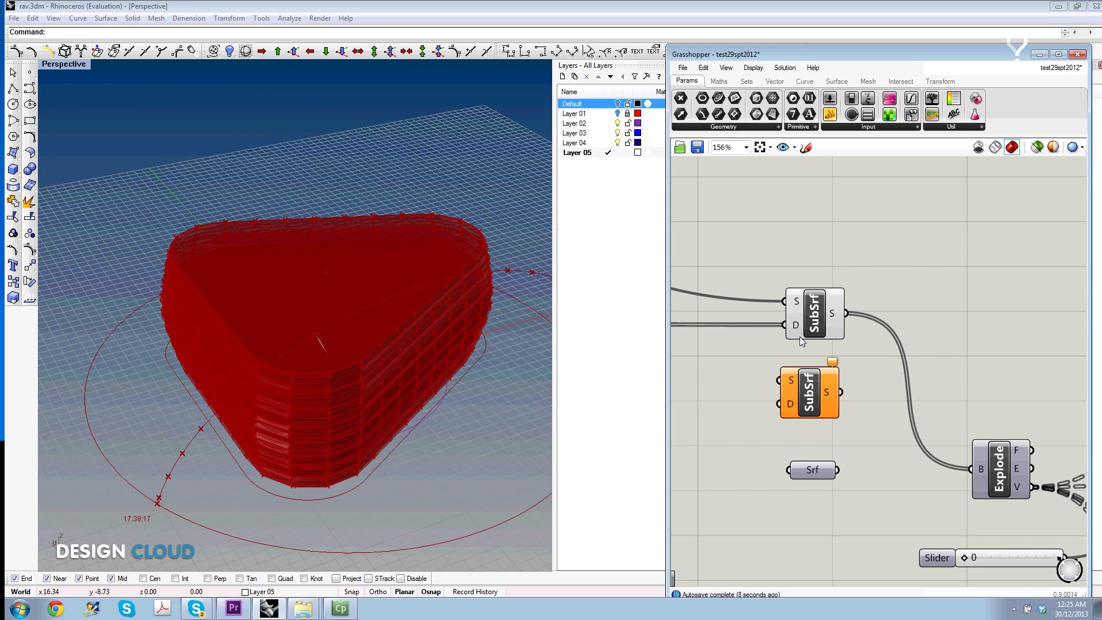
Turn off Preview for SubSrf, Loft and Extr so only the panel wireframe remains.
right_click(813, 310)
scroll(787, 352, "down", 1)
right_click(809, 312)
left_click(837, 337)
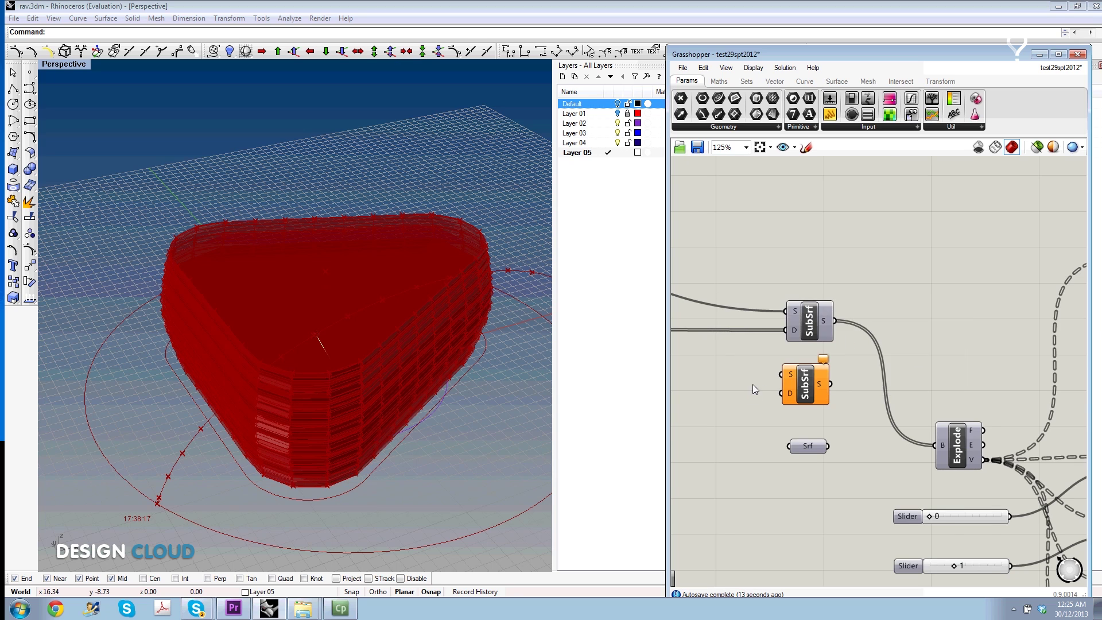
scroll(757, 379, "down", 3)
scroll(791, 386, "up", 4)
right_click(769, 370)
left_click(803, 396)
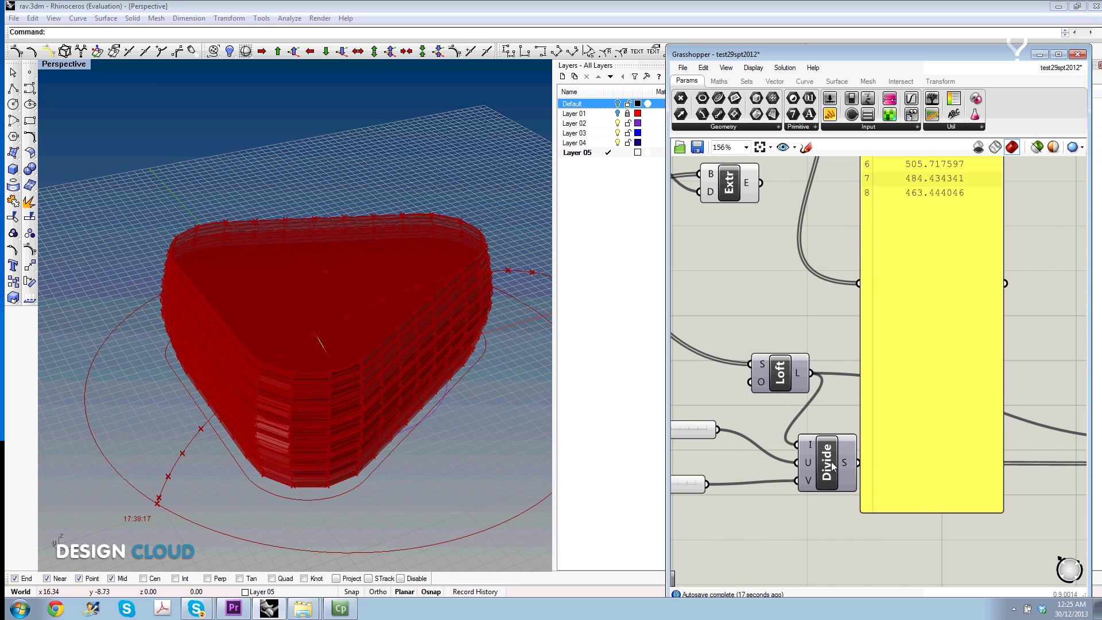
scroll(832, 466, "down", 3)
scroll(794, 340, "up", 3)
right_click(814, 326)
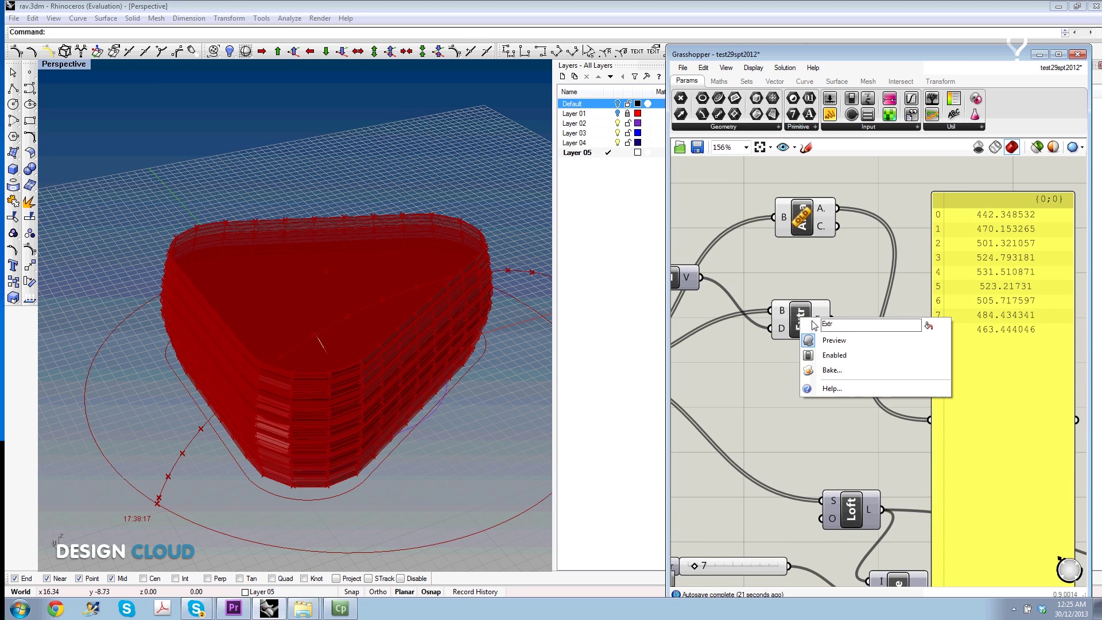
left_click(834, 340)
right_click_drag(402, 401, 440, 362)
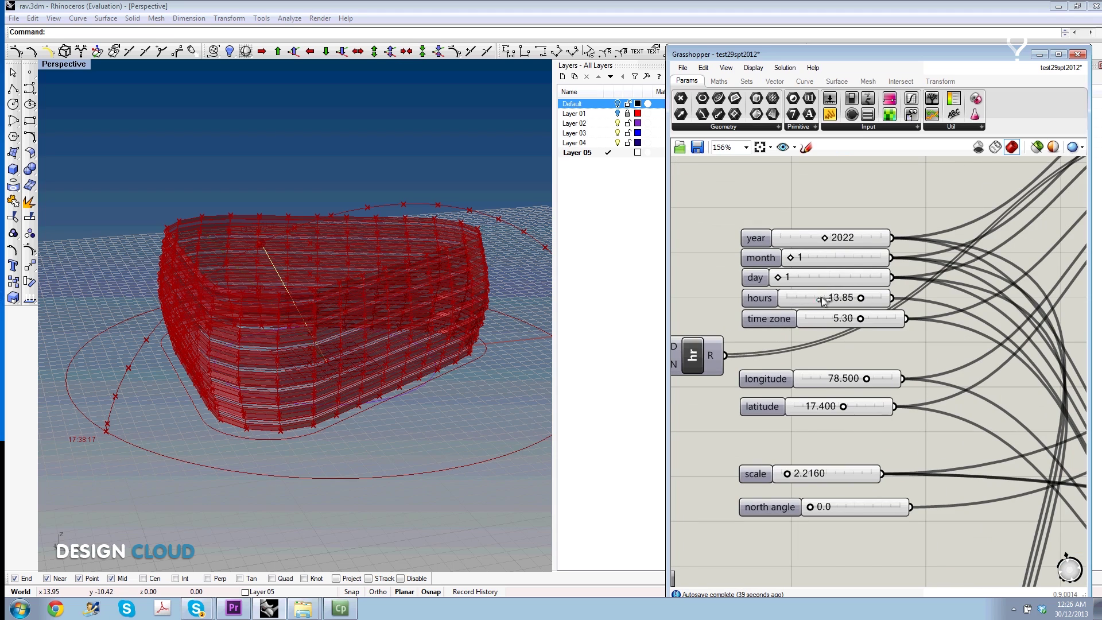
Set the sun-study hours slider to early morning, around 5 hours.
mouse_move(824, 300)
left_mouse_down()
mouse_move(783, 302)
mouse_move(971, 301)
left_mouse_up()
left_click_drag(847, 304, 782, 303)
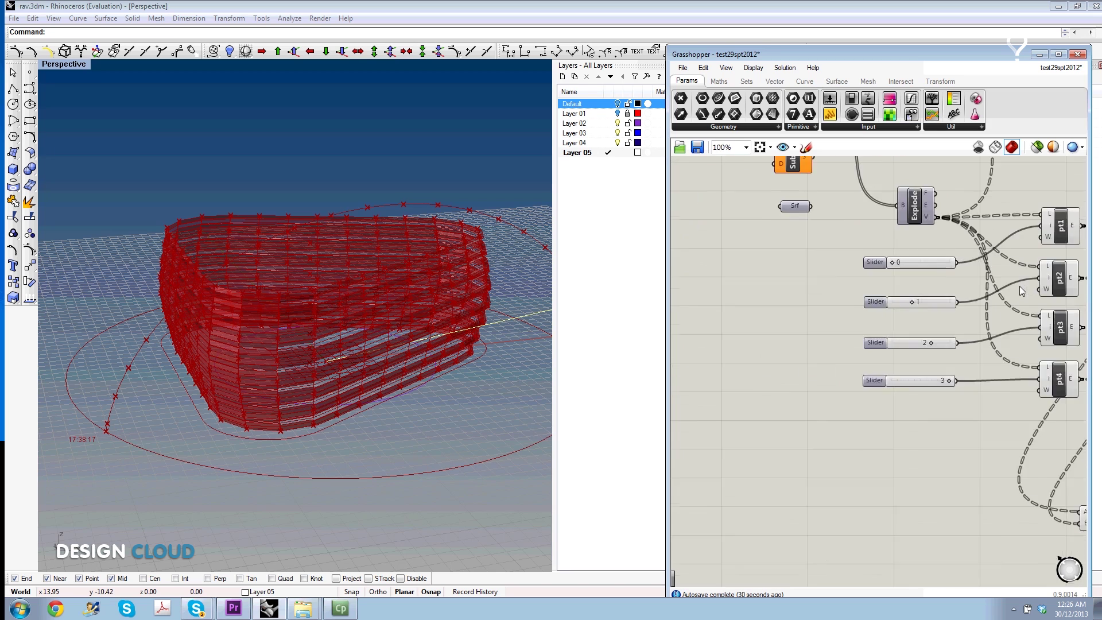
right_click(1022, 284)
key("Return")
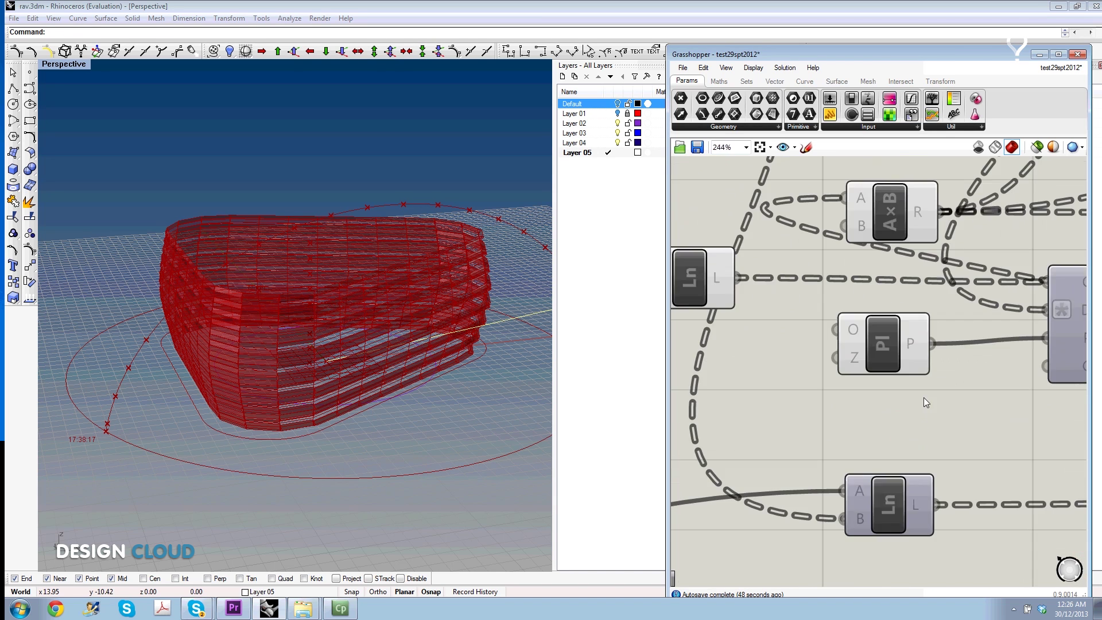
Enable Preview on the Ln component and orbit to see the sun rays reaching the facade.
right_click(890, 506)
left_click(930, 524)
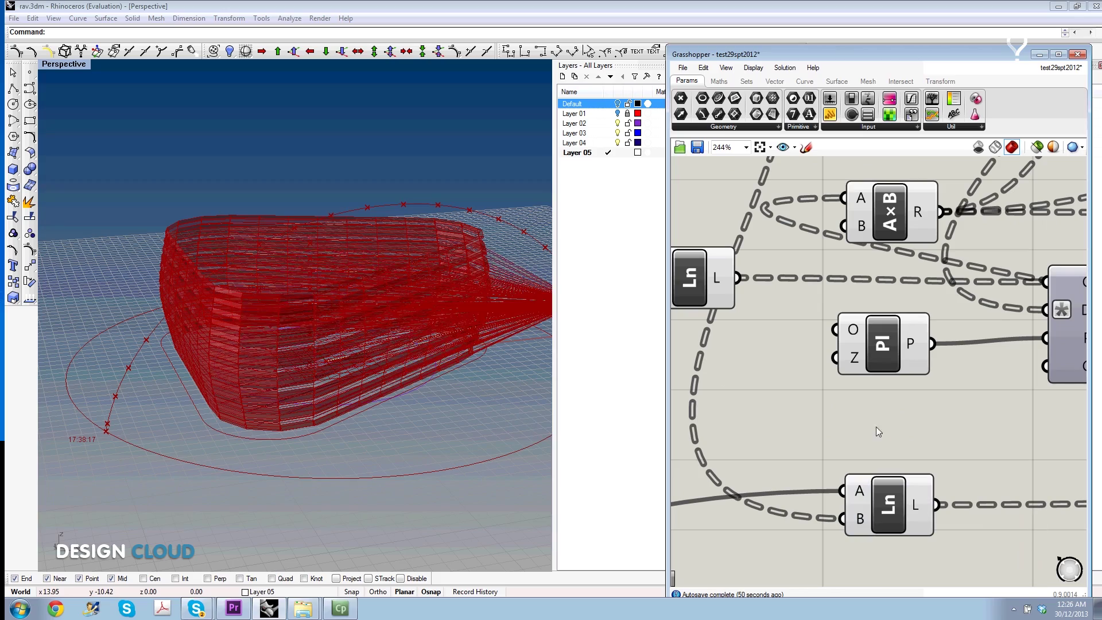
mouse_move(447, 402)
right_mouse_down()
mouse_move(168, 359)
mouse_move(298, 368)
right_mouse_up()
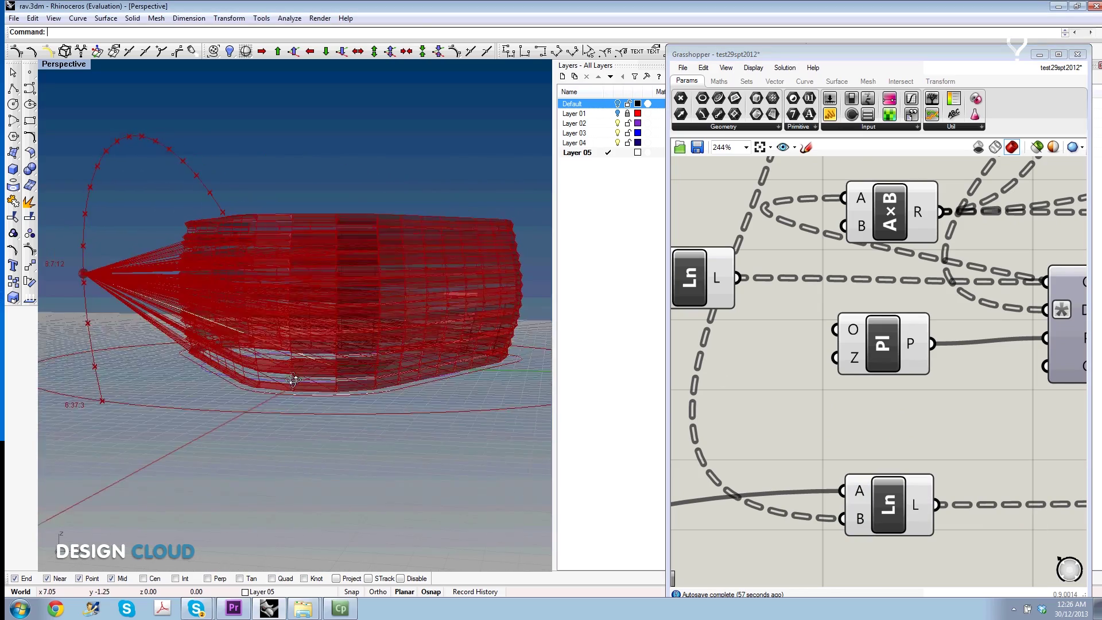
scroll(314, 298, "up", 3)
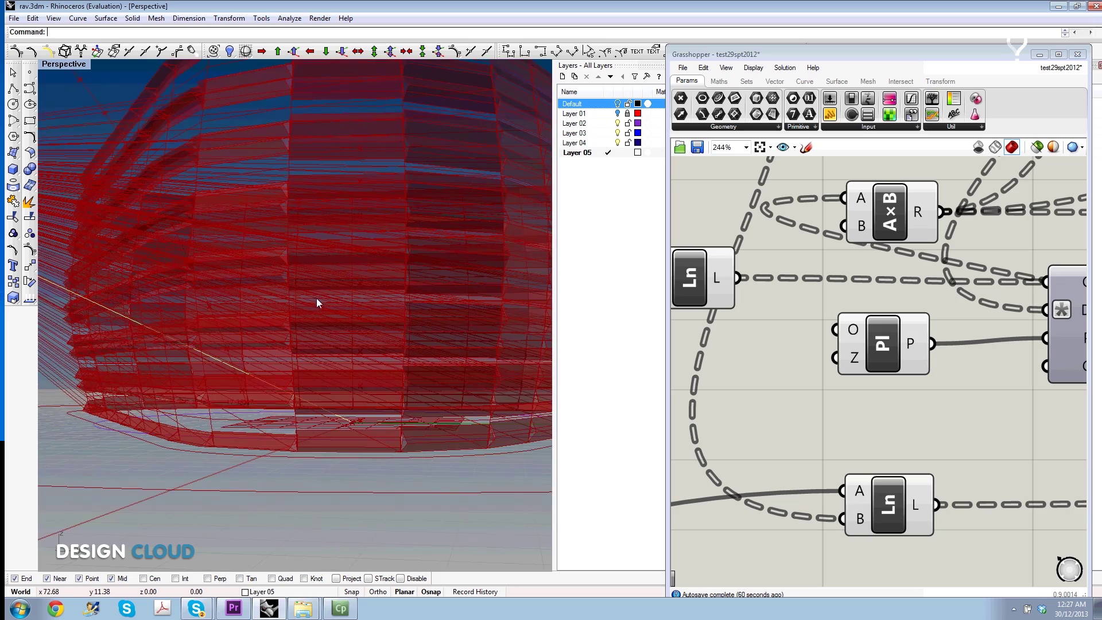
right_click_drag(316, 298, 294, 314)
scroll(839, 381, "down", 5)
scroll(839, 381, "down", 4)
scroll(838, 386, "up", 4)
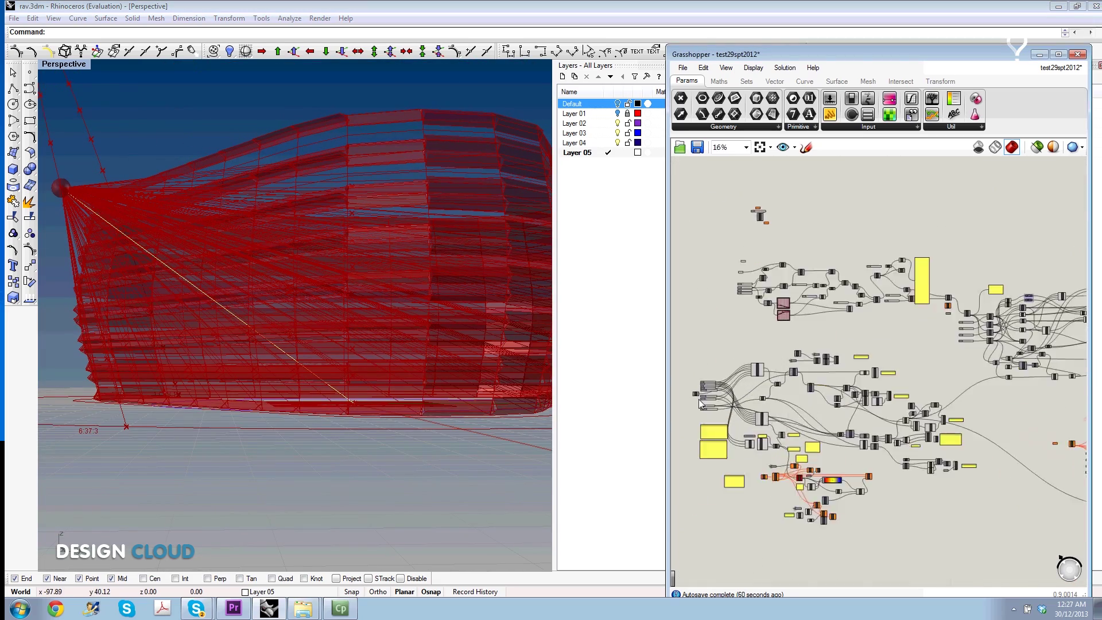
scroll(792, 382, "up", 4)
scroll(743, 379, "up", 4)
Nudge the hours slider slightly later to 9.17.
mouse_move(758, 336)
left_mouse_down()
mouse_move(836, 333)
mouse_move(763, 337)
left_mouse_up()
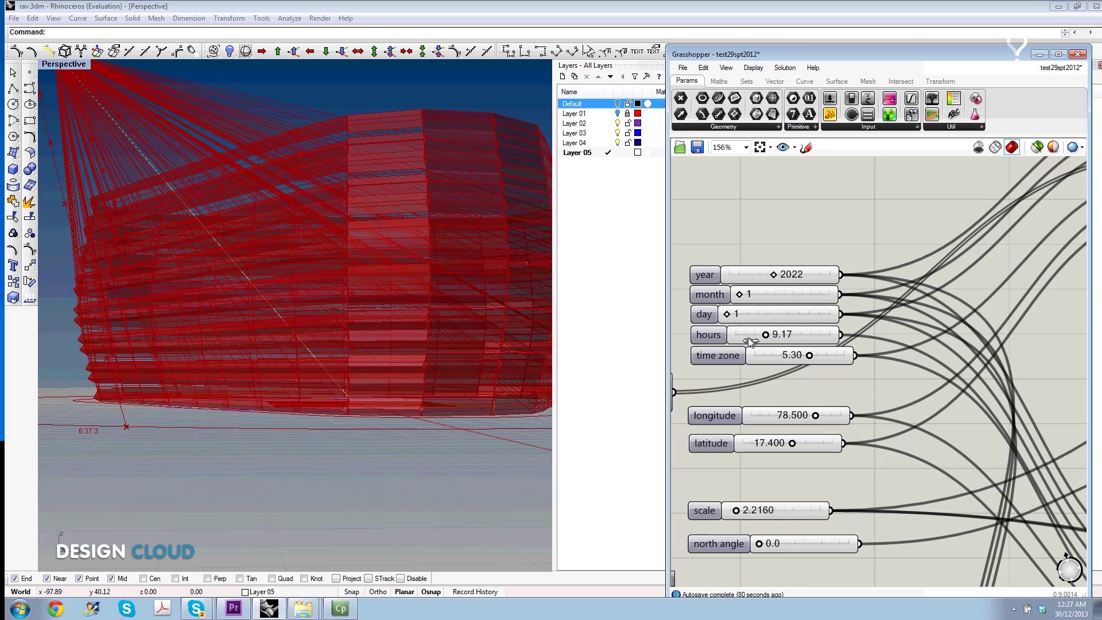